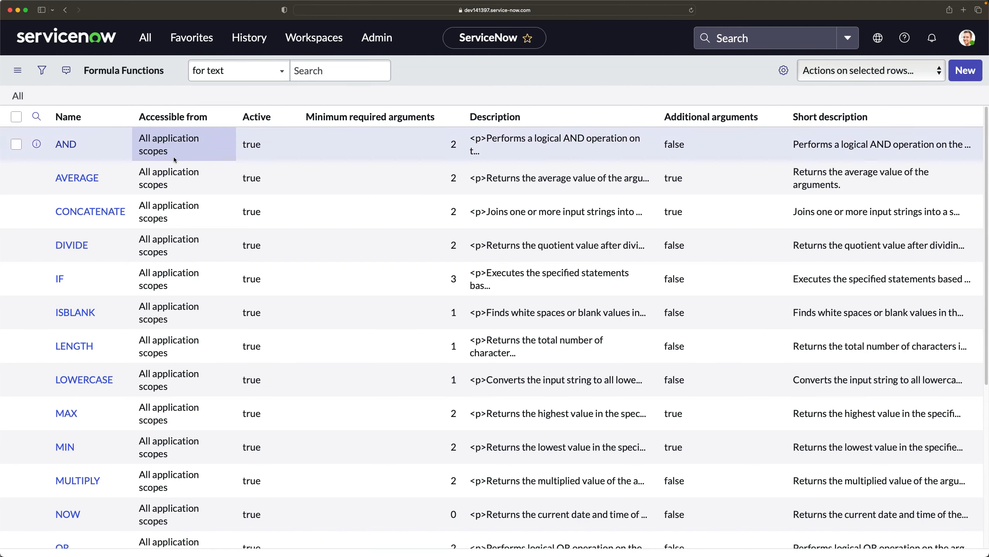
Step: Find the System Definition Tables list by filtering for "tables" and start a new table record
key("super+minus")
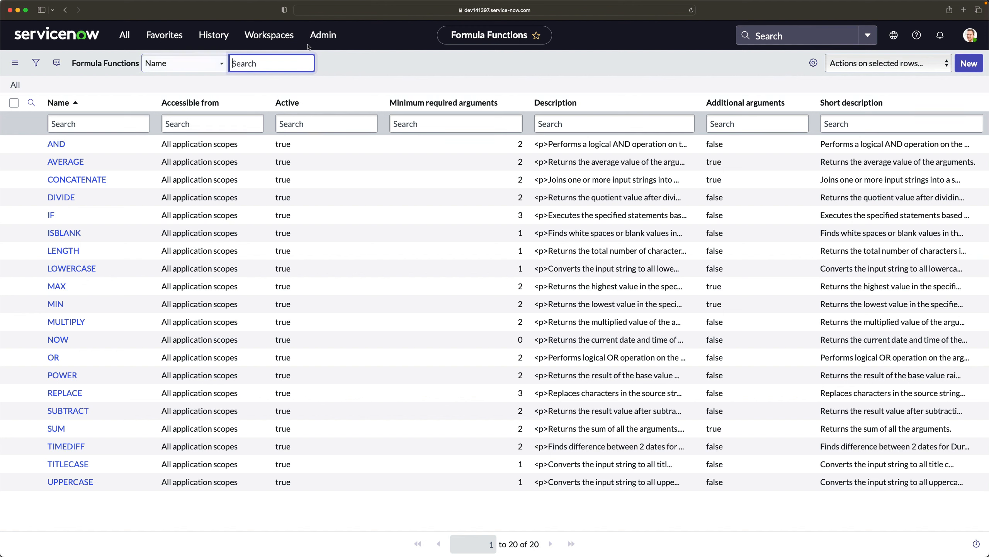
left_click(122, 35)
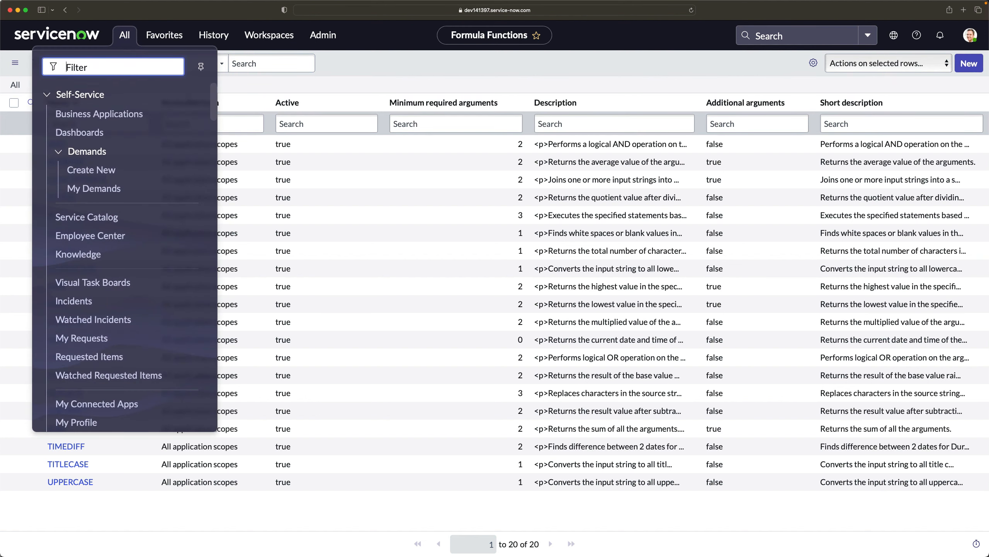
type("tables")
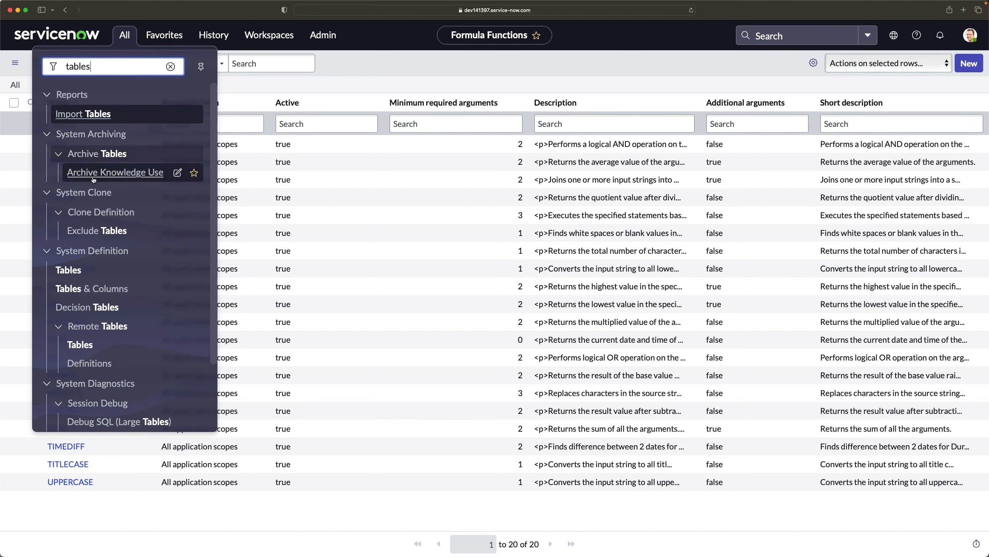
left_click(70, 271)
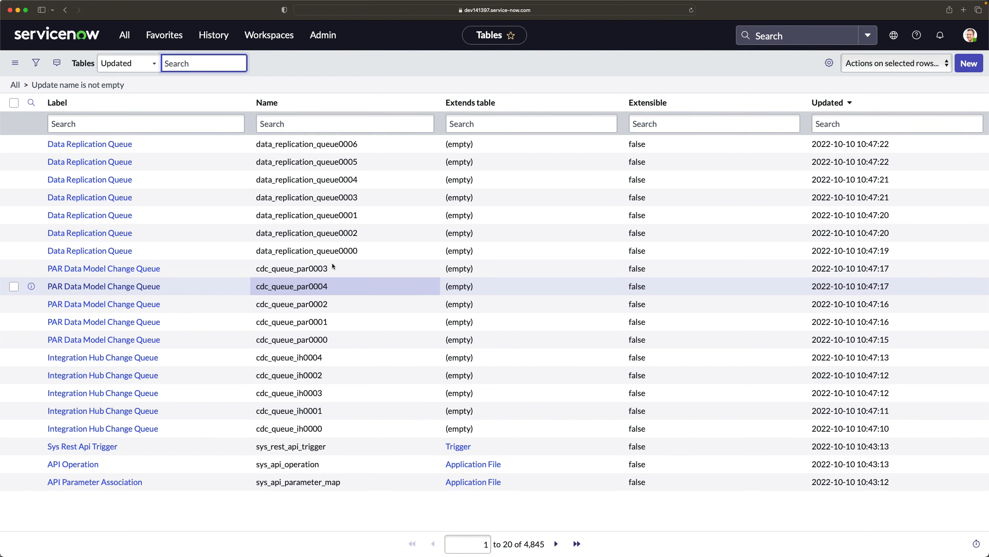
left_click(968, 65)
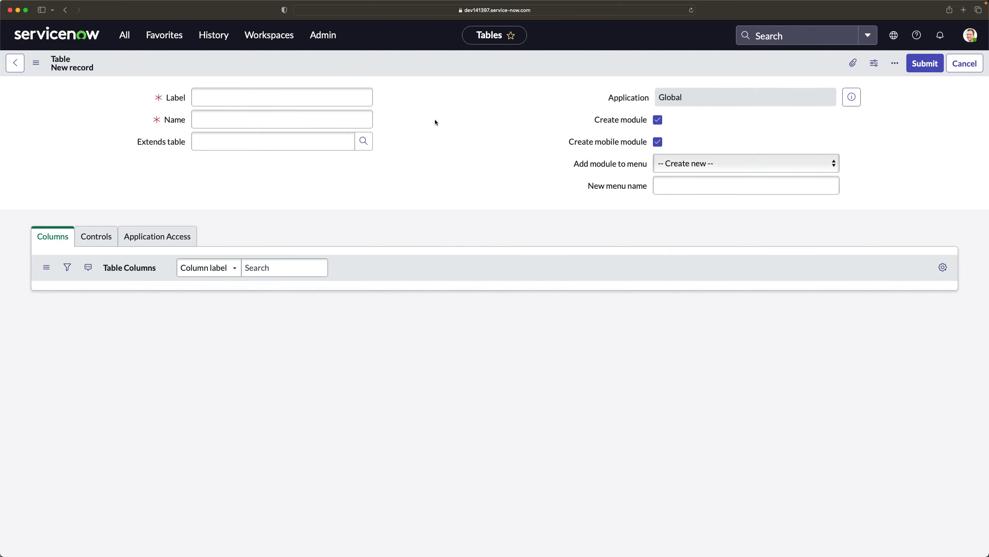
Step: Label the new table "Formula Builder Demo Table"
left_click(231, 97)
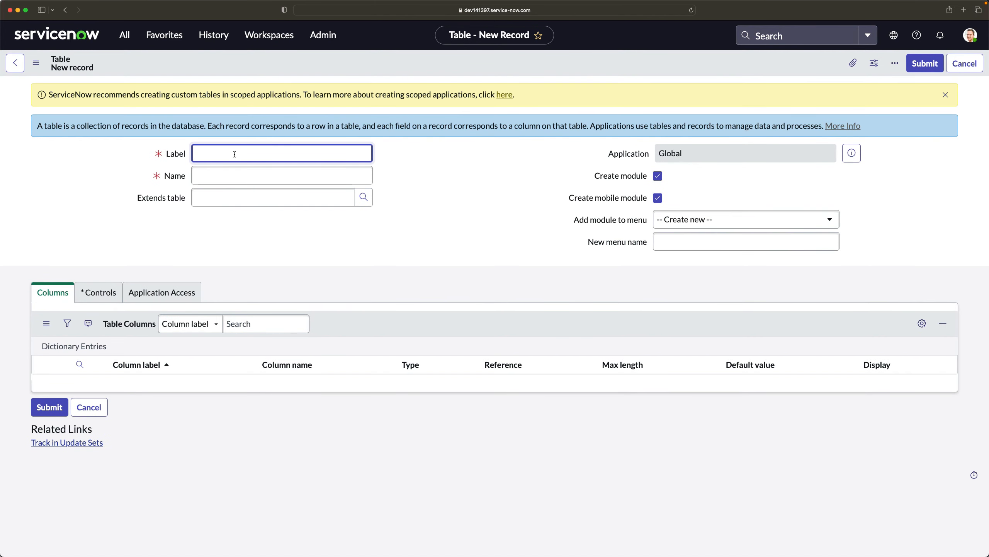
type("De")
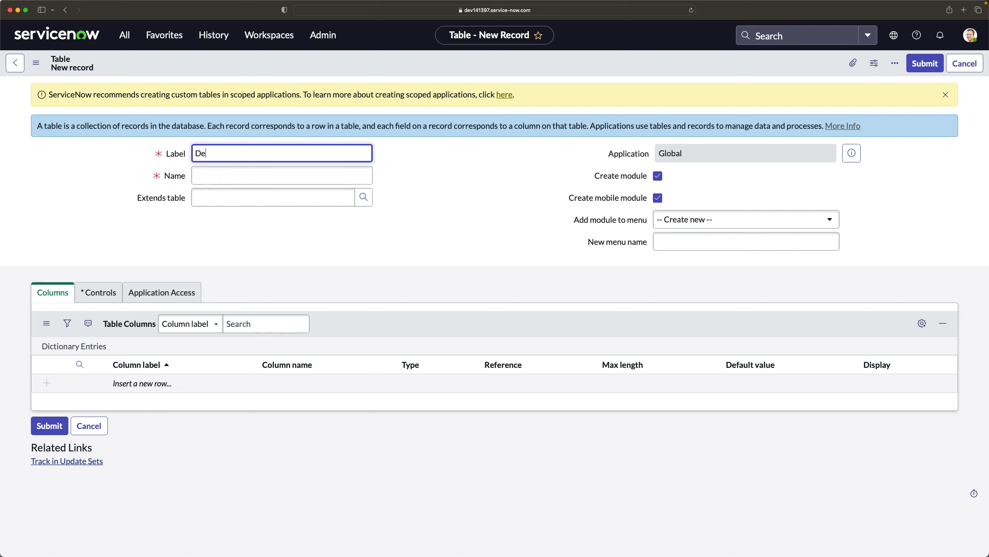
type("mo Table DF")
key("BackSpace")
key("BackSpace")
left_click(232, 153)
type("Formula Builder")
Step: Make the table extend Task, and disable the creation of a module and a mobile module for it
left_click(258, 195)
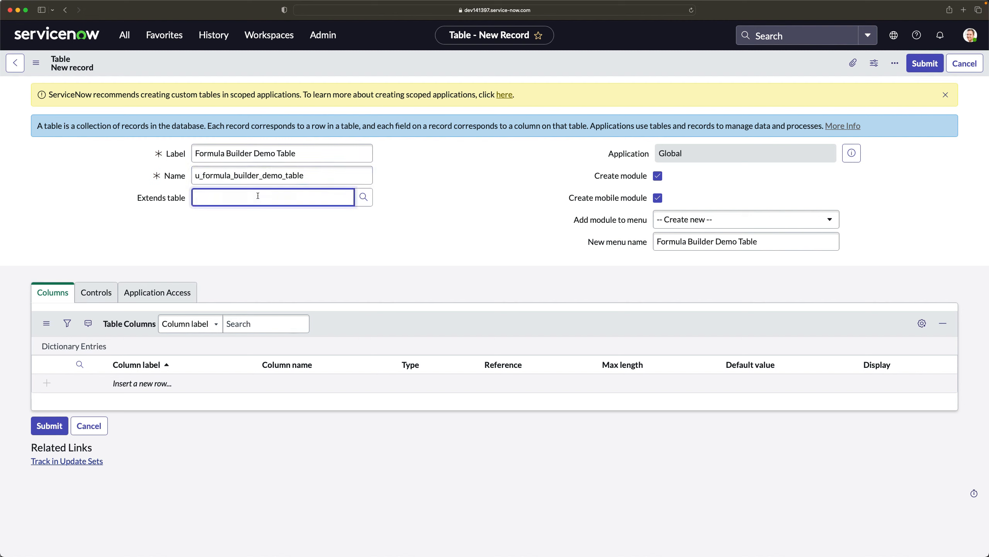
type("task")
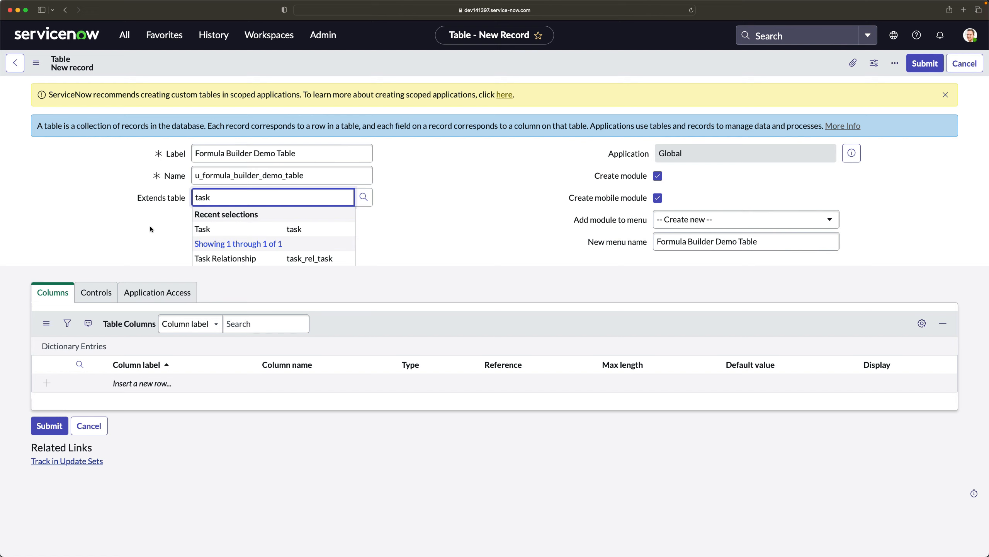
left_click(251, 230)
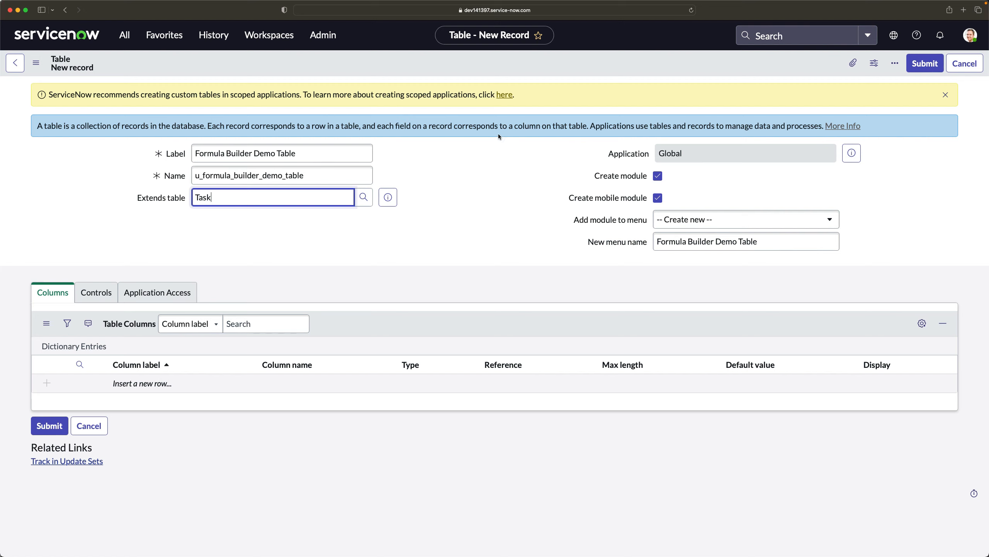
left_click(456, 220)
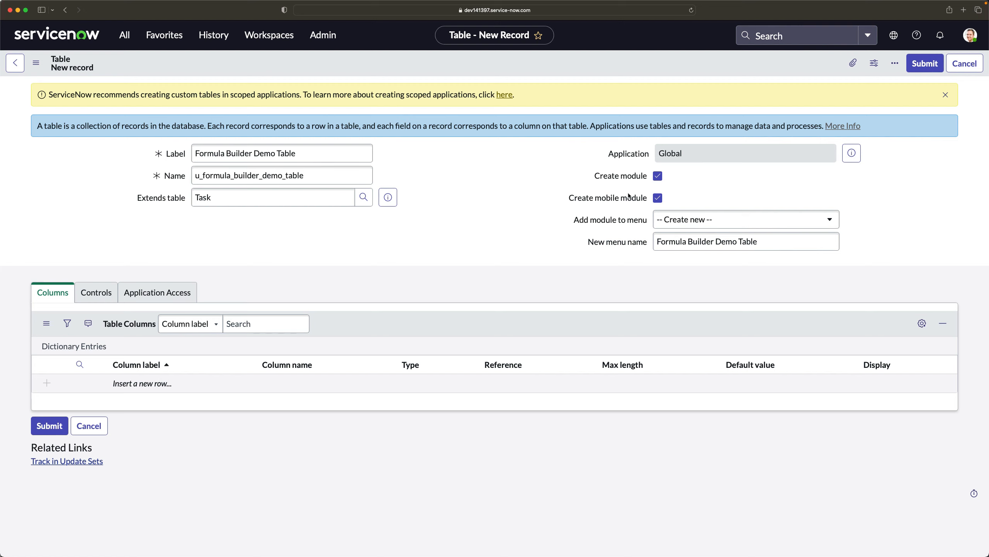
left_click(658, 198)
left_click(658, 176)
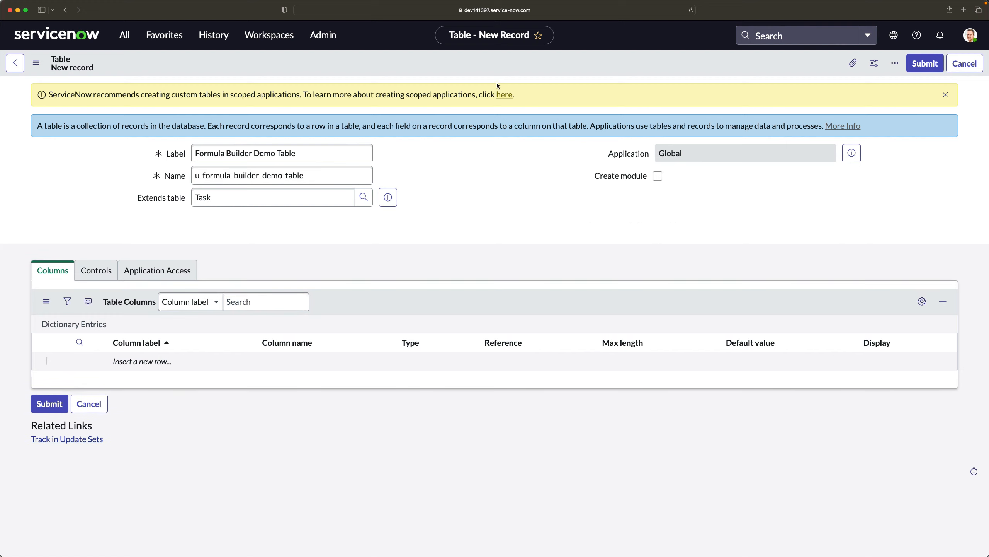
Step: Add a table column labelled "FB Field One" with the type String
left_click(150, 361)
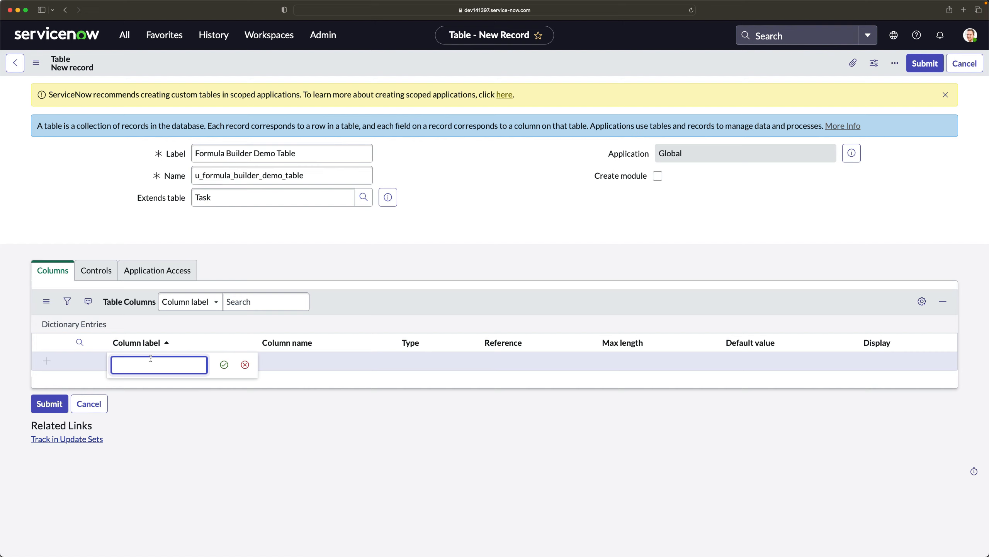
type("d")
key("BackSpace")
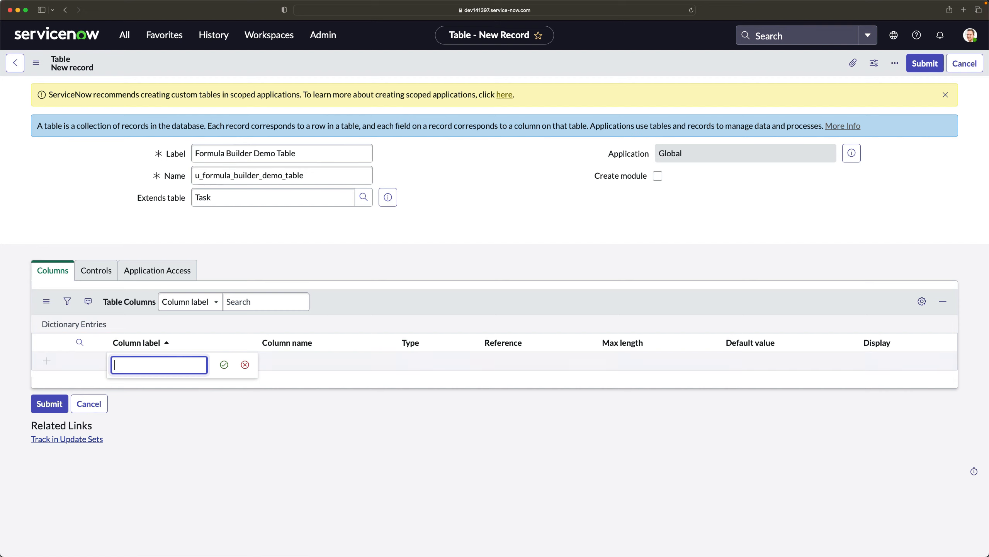
type("FB Field One")
left_click(224, 364)
left_click(452, 366)
left_click(452, 367)
type("str")
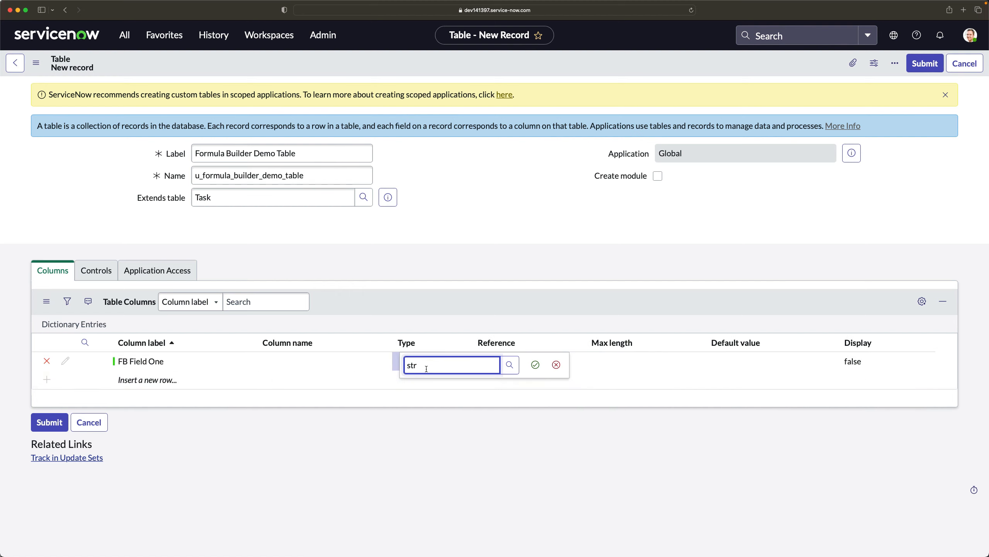
key("BackSpace")
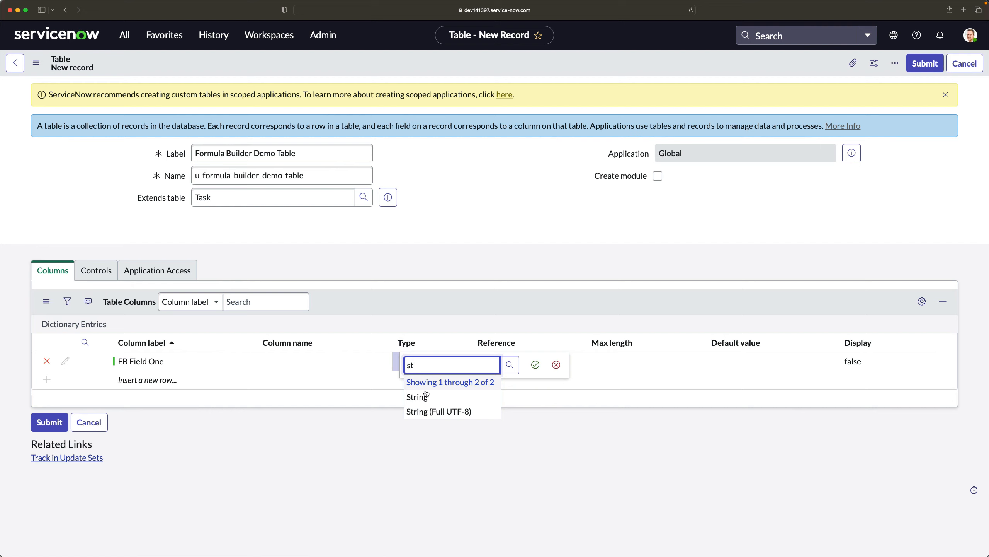
left_click(426, 392)
left_click(536, 364)
Step: Add a second table column labelled "FB Field Two" with the type String
left_click(167, 386)
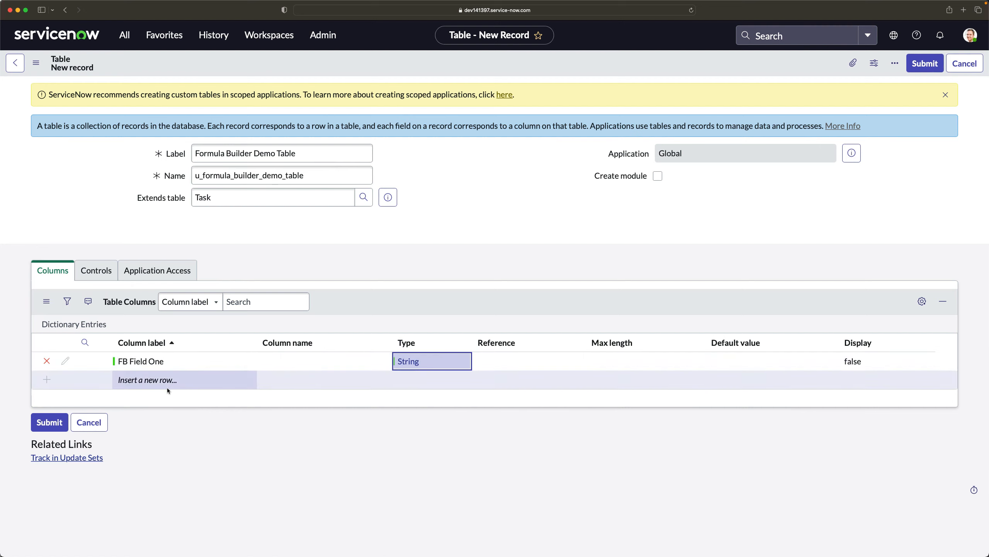
type("FB")
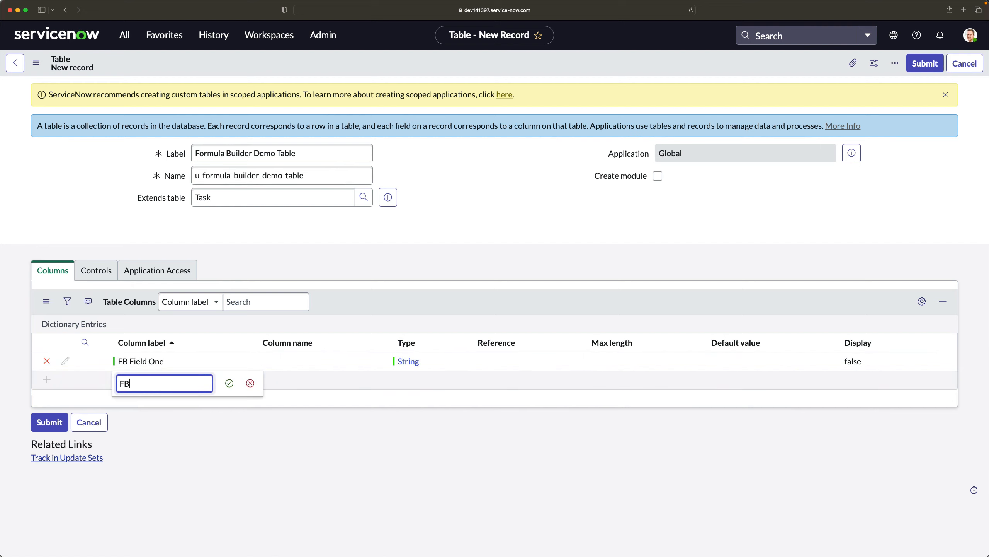
type(" Field Two")
left_click(229, 382)
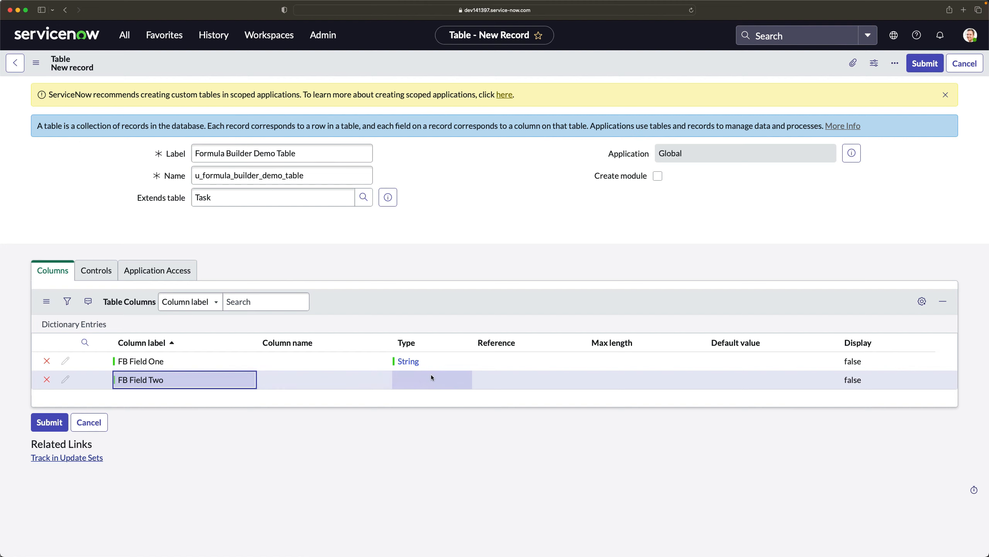
left_click(412, 380)
type("str")
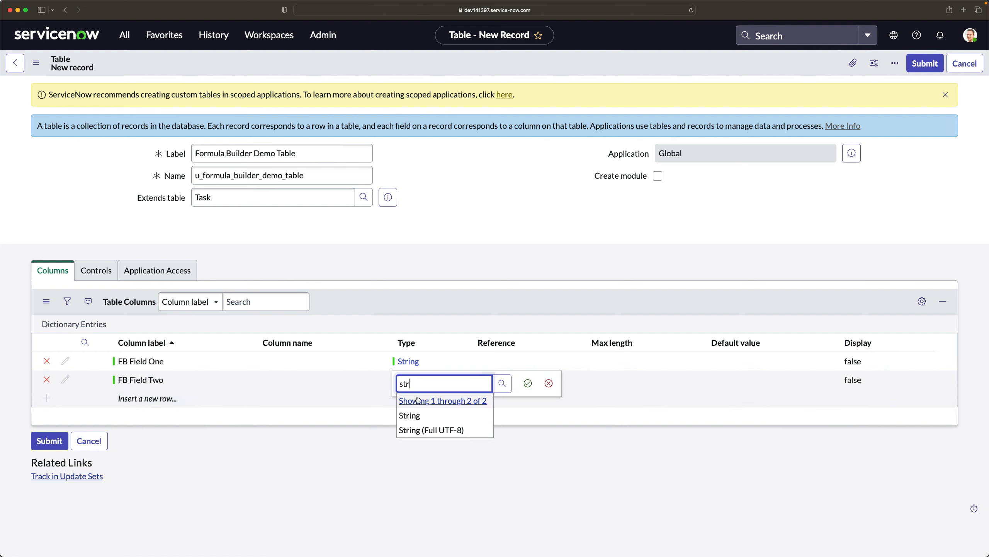
left_click(409, 411)
left_click(528, 383)
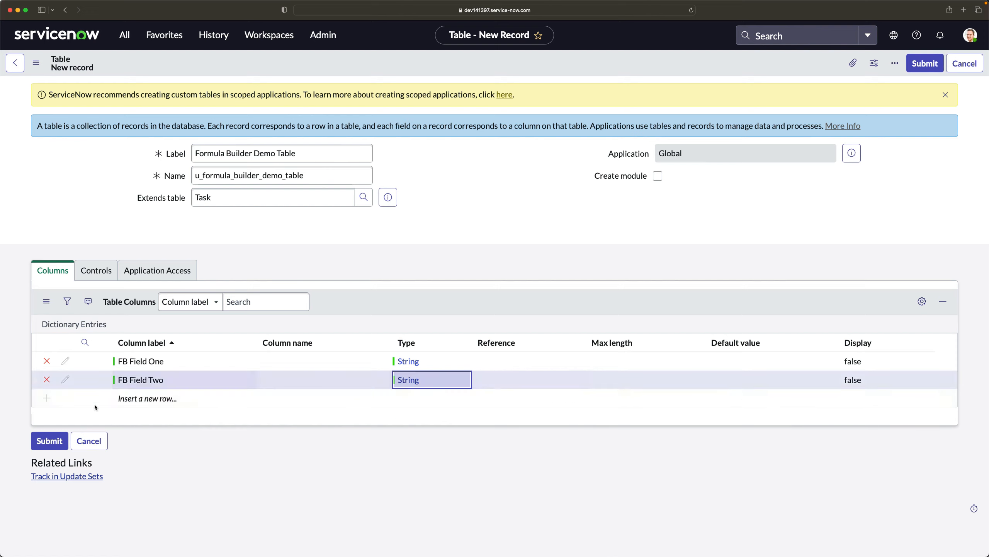
Step: Add a third table column labelled "FB Result Field" with the type String
left_click(135, 398)
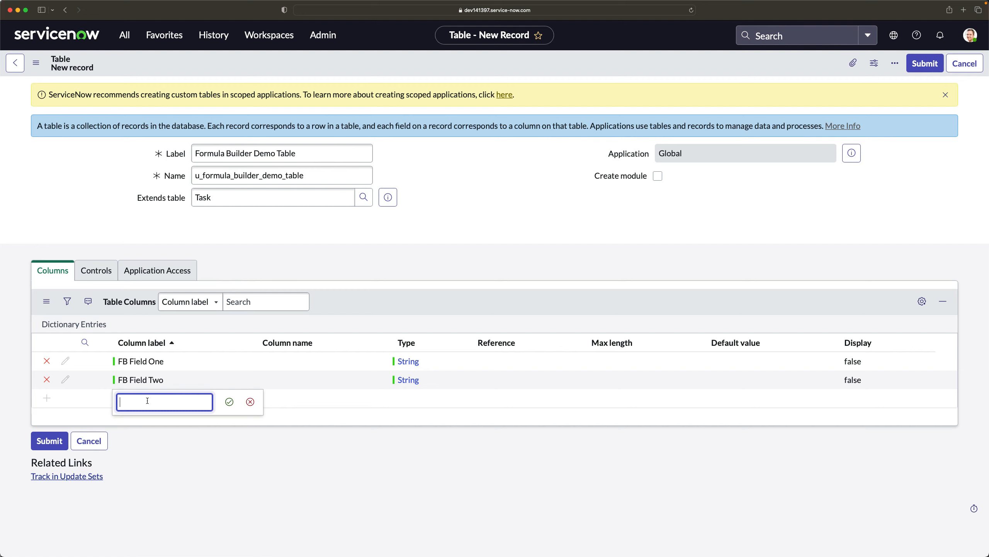
type("FB R")
type("esult Field")
left_click(229, 402)
left_click(418, 401)
left_click(420, 403)
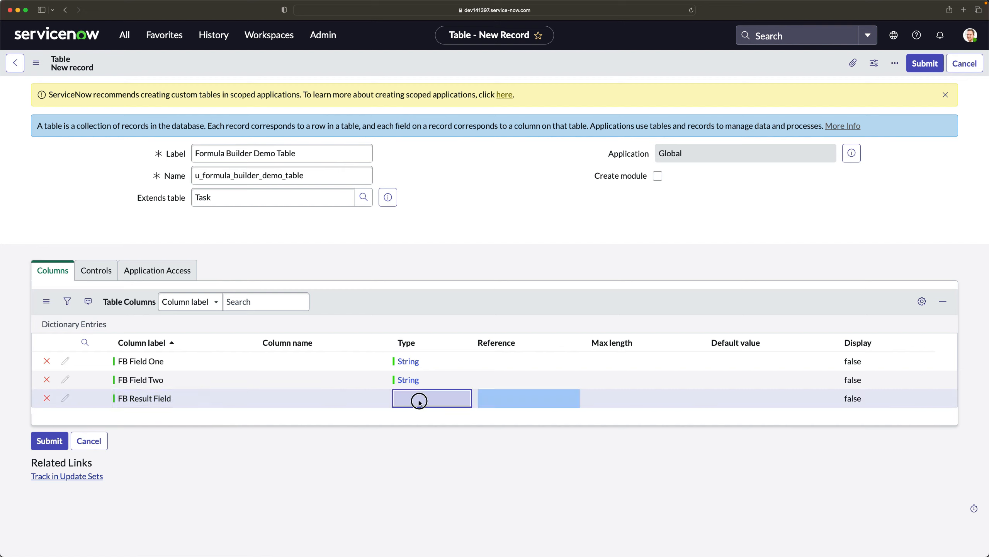
type("strr")
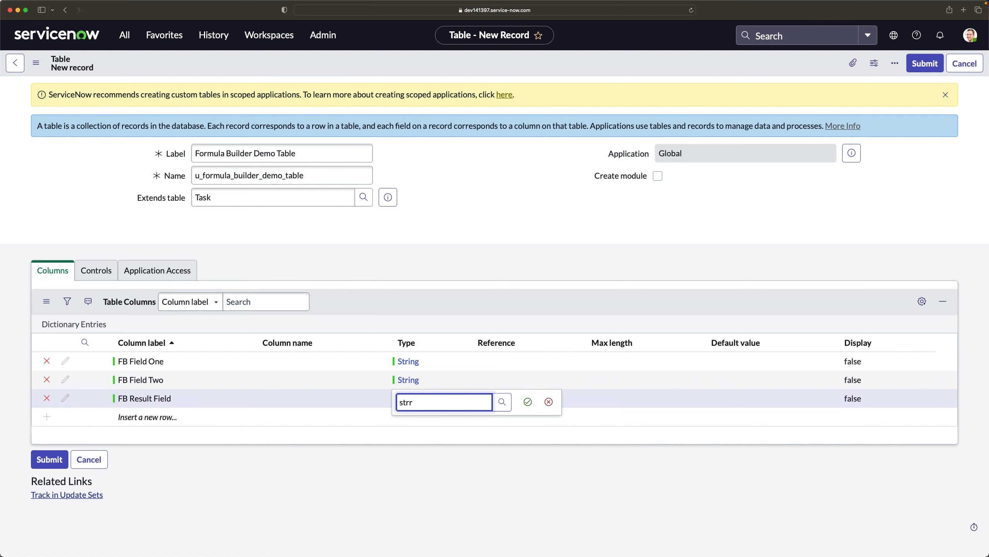
key("BackSpace")
left_click(480, 431)
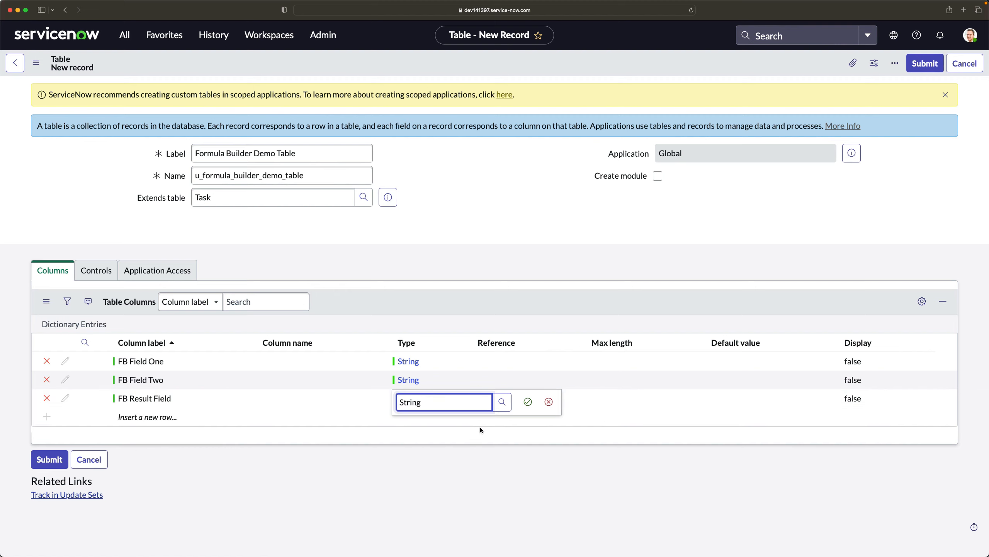
left_click(528, 401)
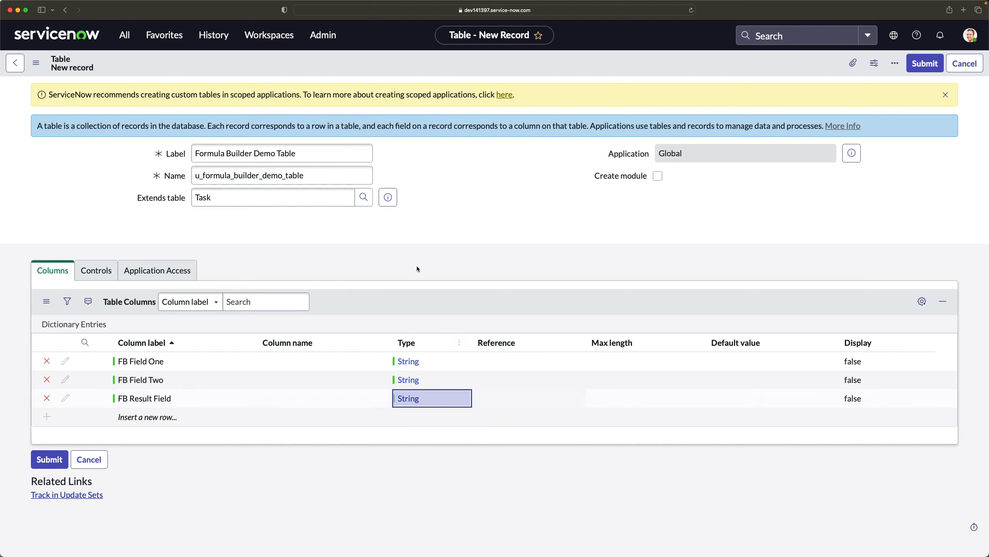
Step: Save the new table record with its three columns and stay on its form
left_click(448, 247)
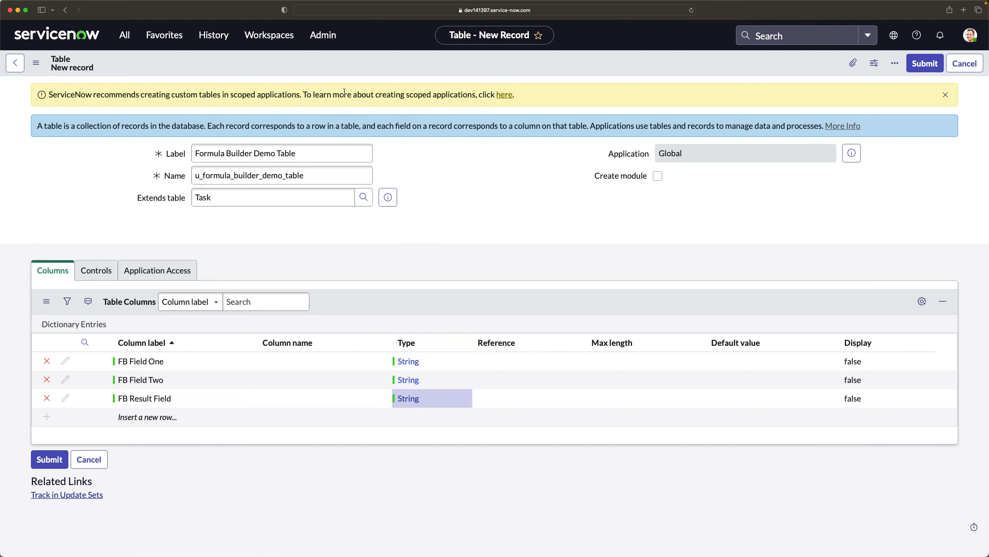
right_click(458, 66)
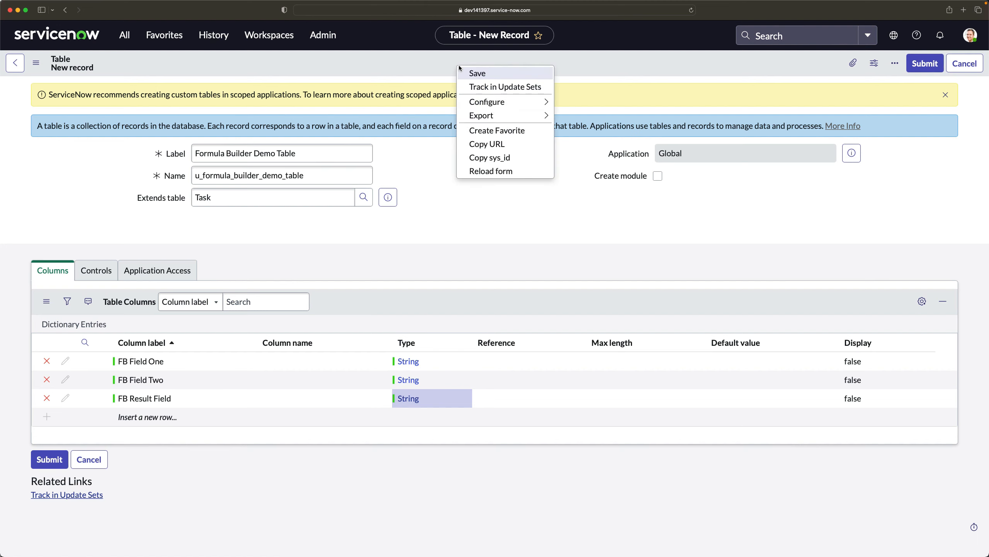
left_click(482, 74)
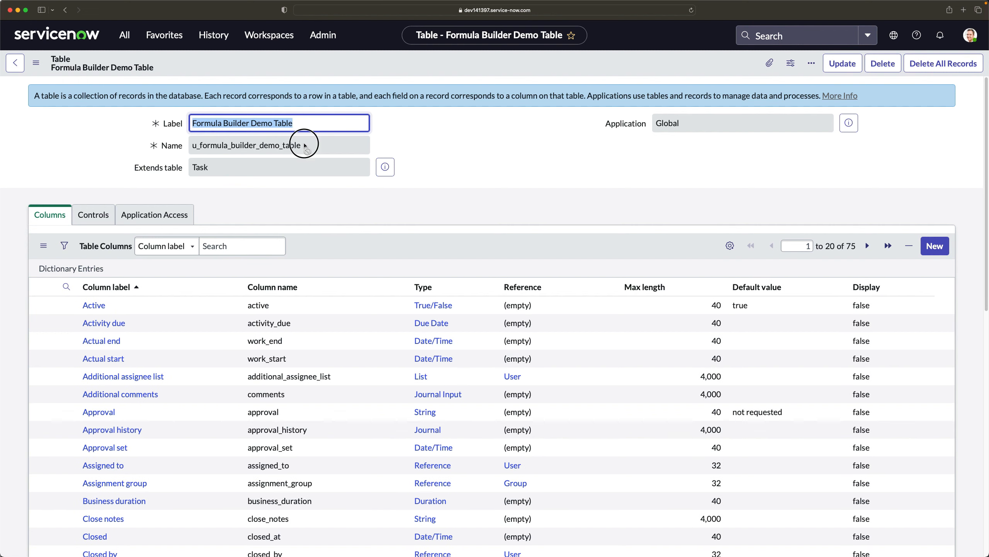
Step: Look through the saved table's definition and show the list of its records
left_click_drag(298, 145, 163, 137)
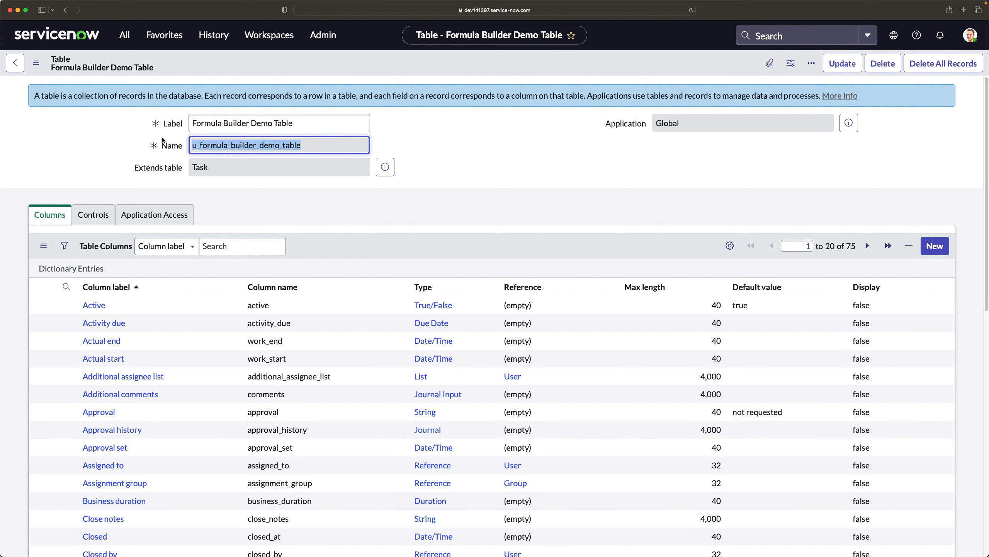
scroll(184, 269, "down", 10)
scroll(296, 222, "up", 10)
scroll(239, 421, "down", 10)
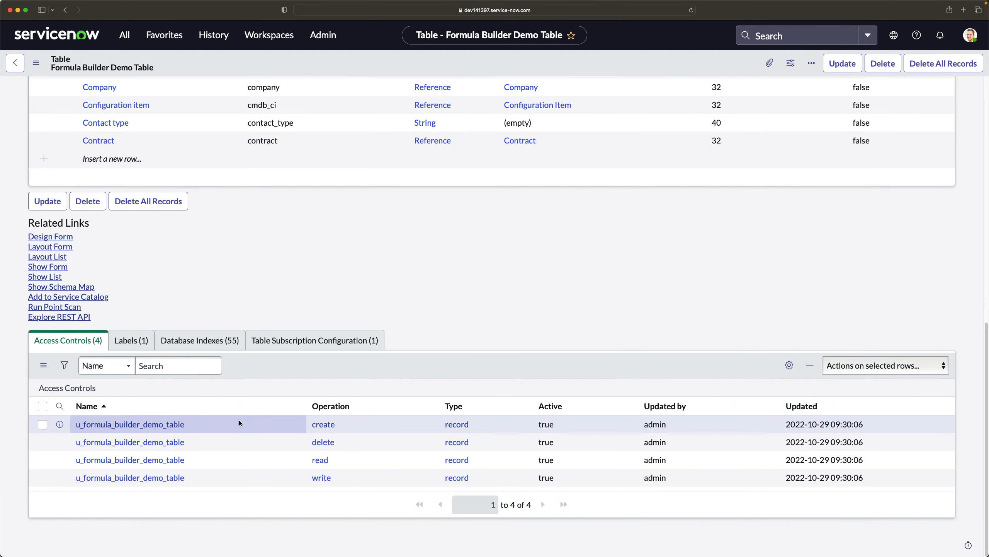
left_click(49, 277)
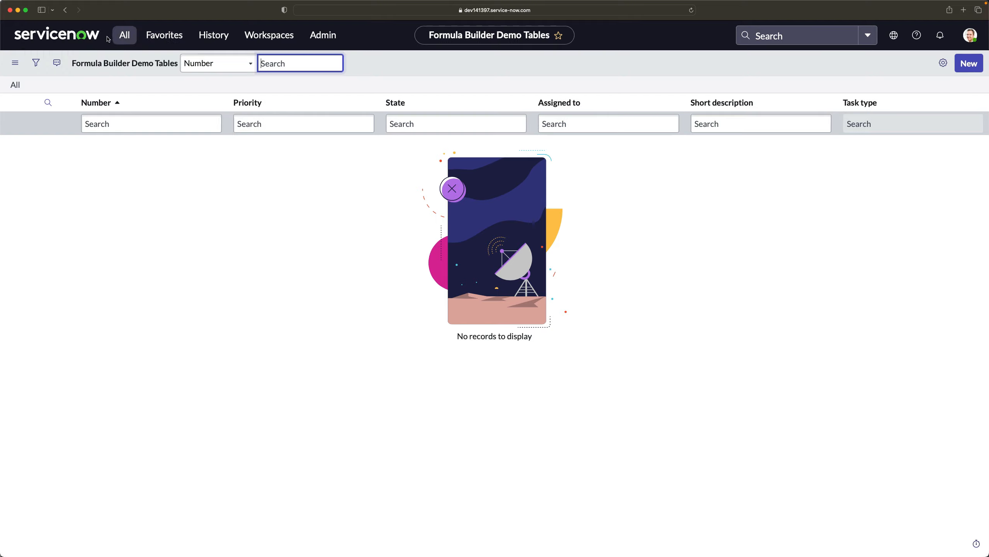
Step: Return to the Formula Builder Demo Table definition and copy the table name u_formula_builder_demo_table
left_click(62, 13)
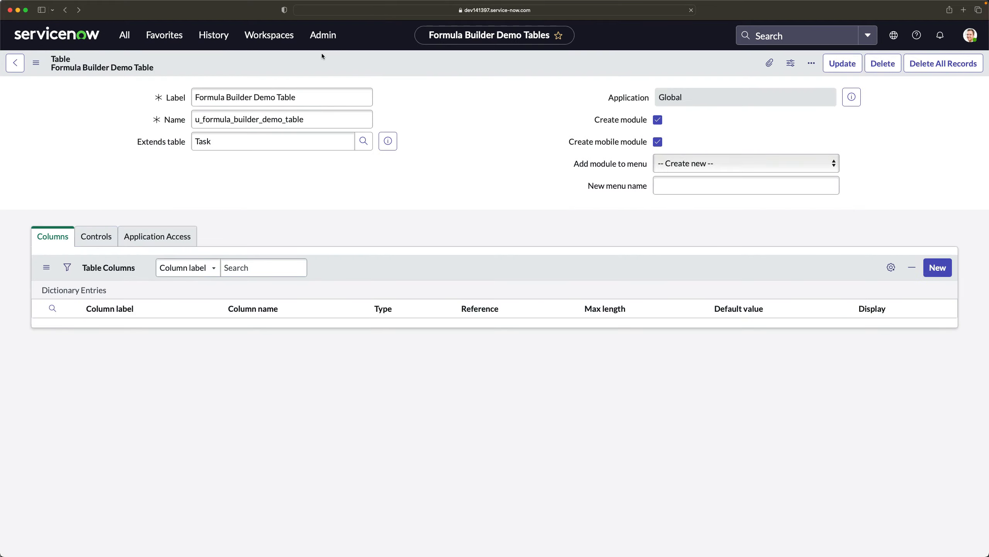
scroll(283, 268, "down", 3)
scroll(281, 276, "up", 3)
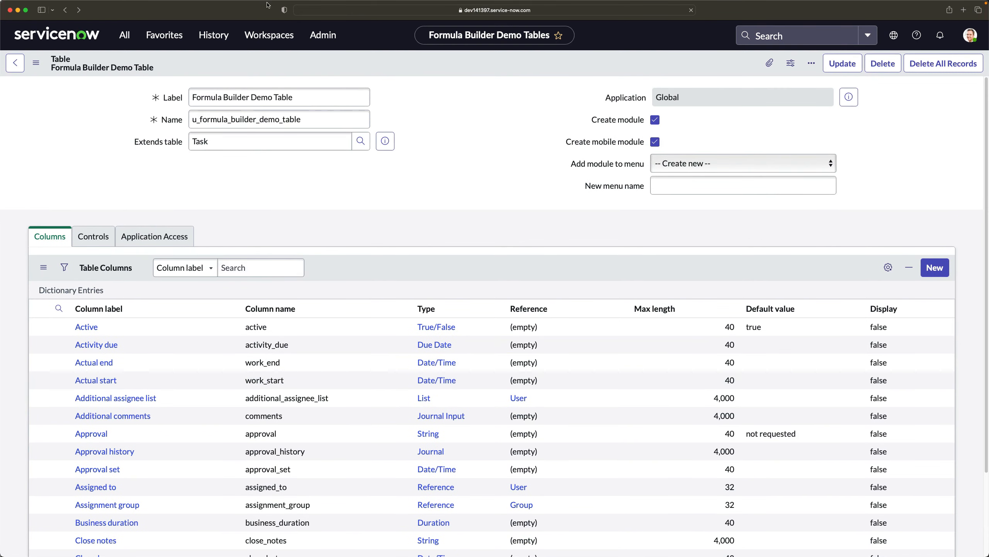
left_click_drag(312, 120, 115, 100)
key("super+c")
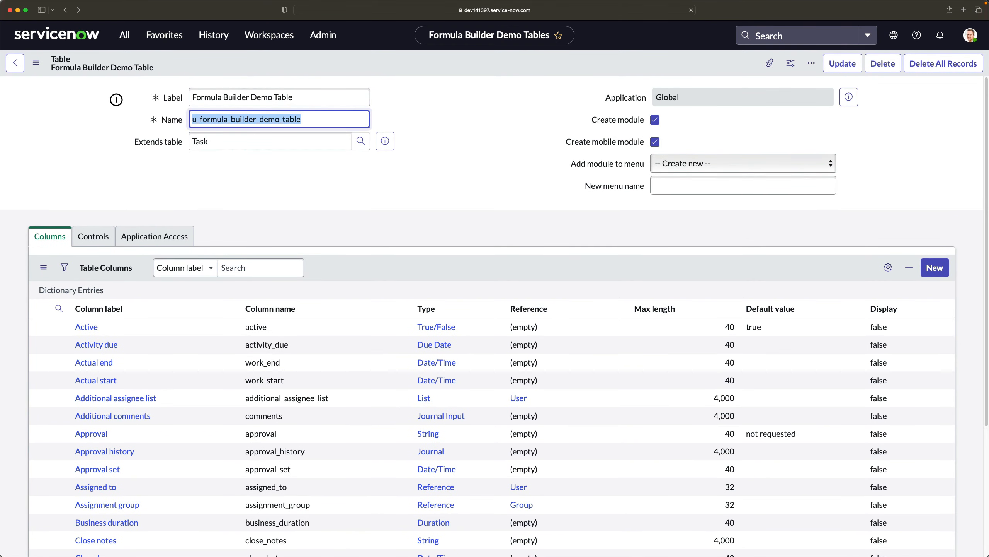
Step: Open the record list of u_formula_builder_demo_table by entering the copied table name followed by .LIST in the navigator filter
left_click(125, 34)
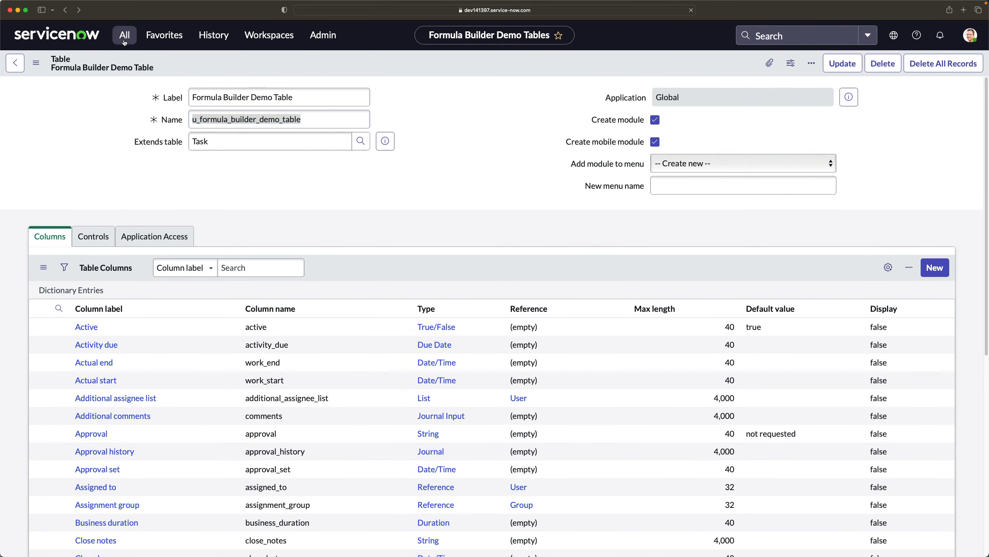
left_click(109, 70)
key("super+a")
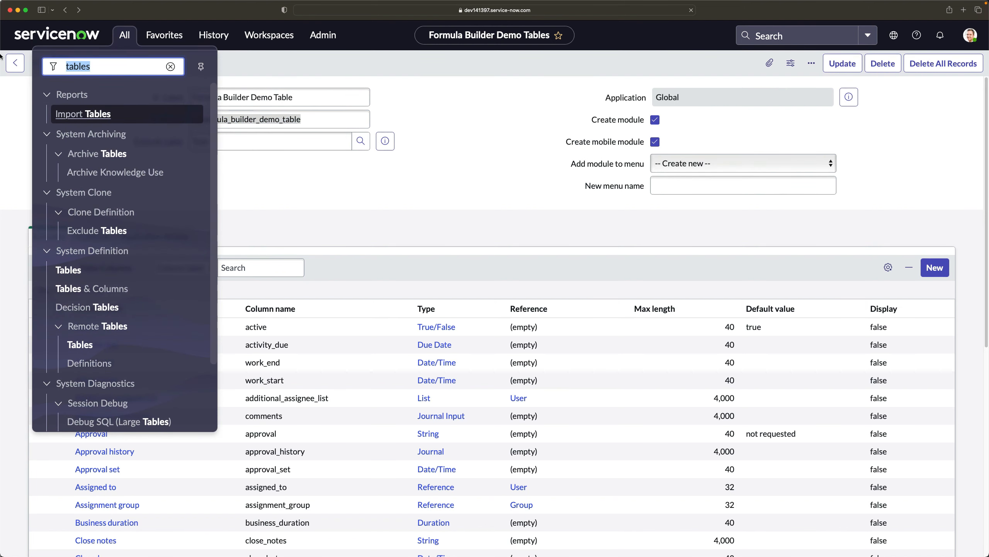
key("super+v")
type(".LIST")
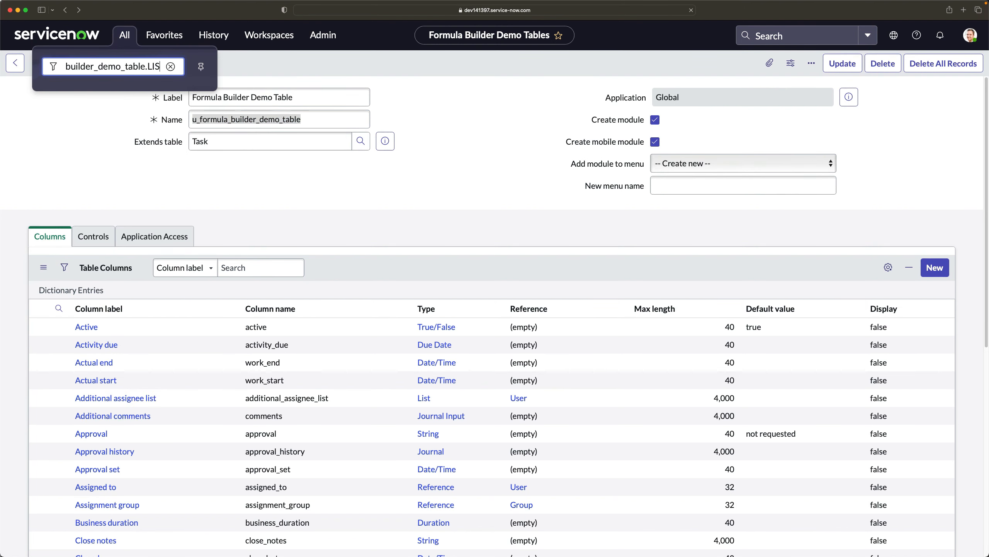
key("Return")
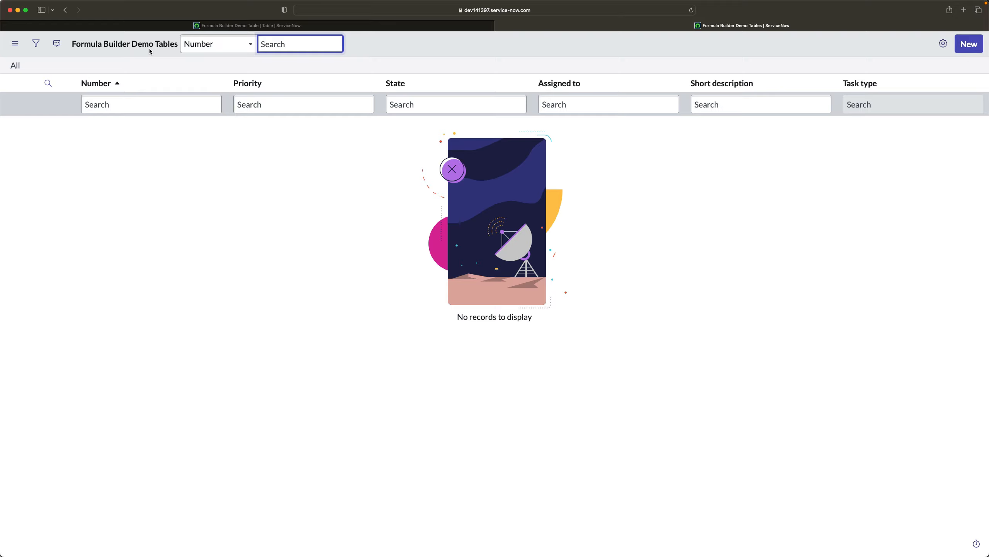
Step: Create a new Formula Builder Demo Table record with the default values and submit it
left_click(733, 295)
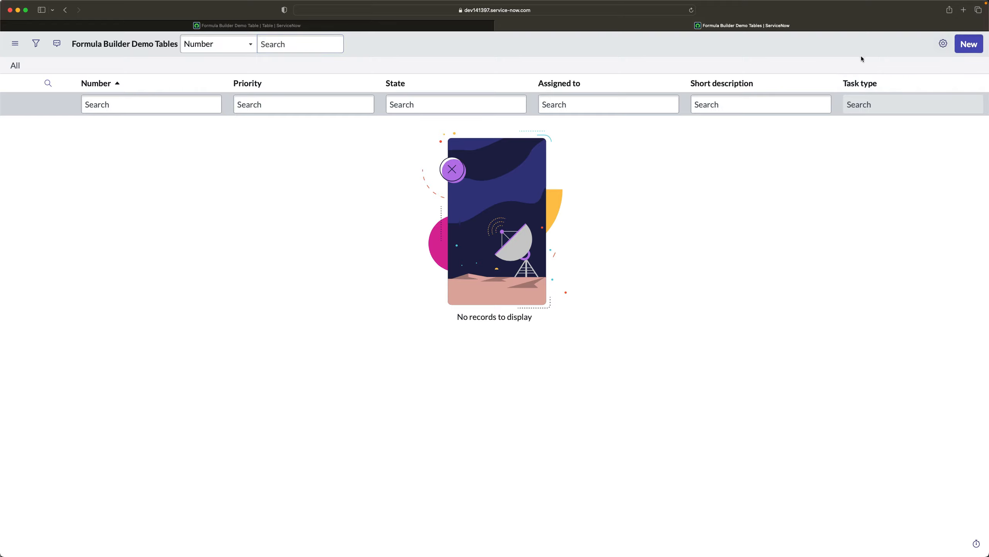
left_click(969, 48)
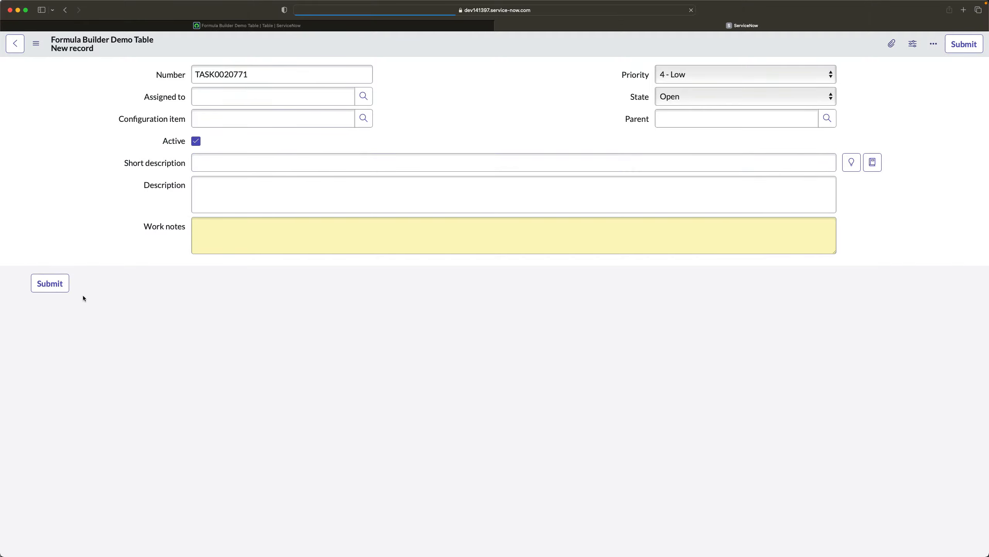
left_click(51, 288)
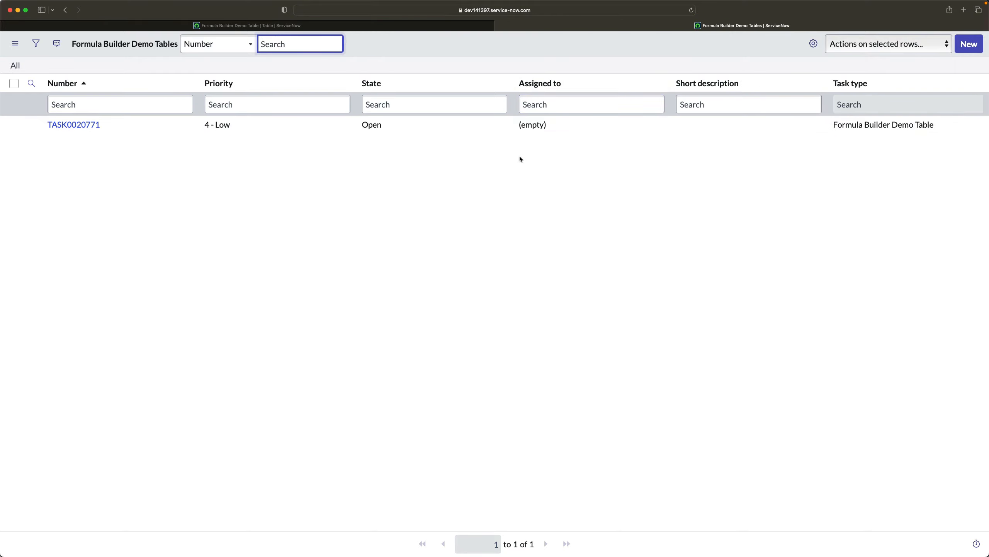
Step: Add FB Field One, FB Field Two and FB Result Field to the list's selected columns
left_click(809, 47)
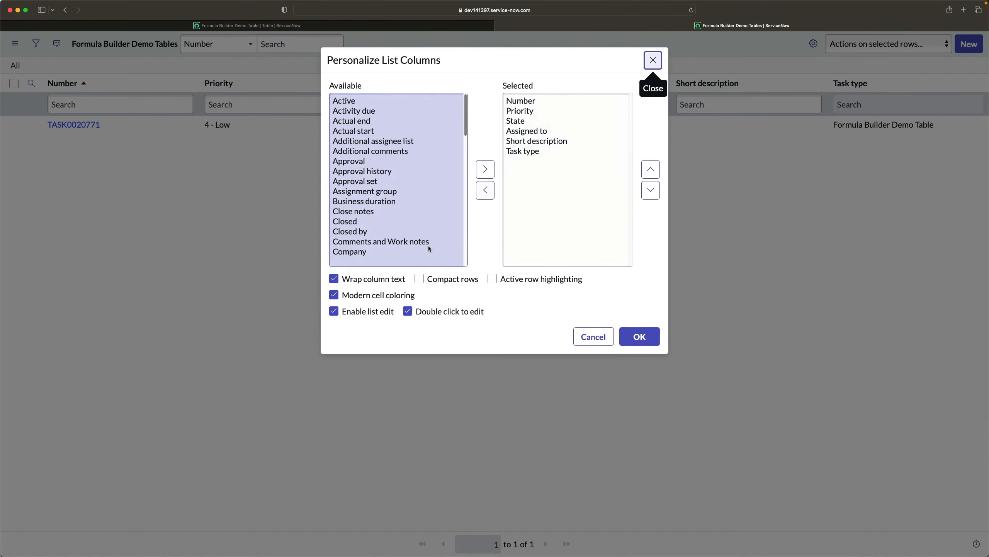
left_click(375, 163)
key("f")
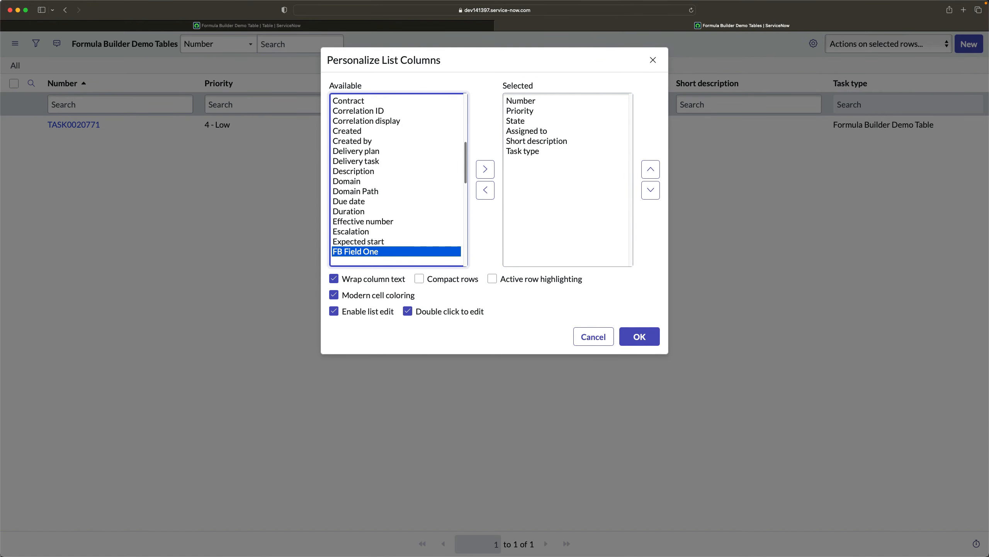
scroll(373, 181, "down", 3)
left_click(365, 164)
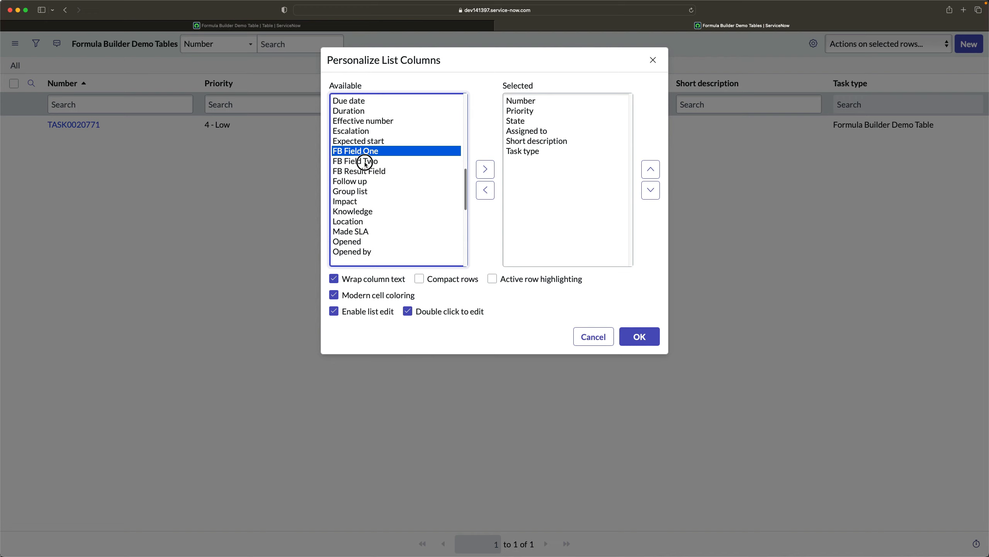
left_click(362, 171, "shift")
left_click(485, 168)
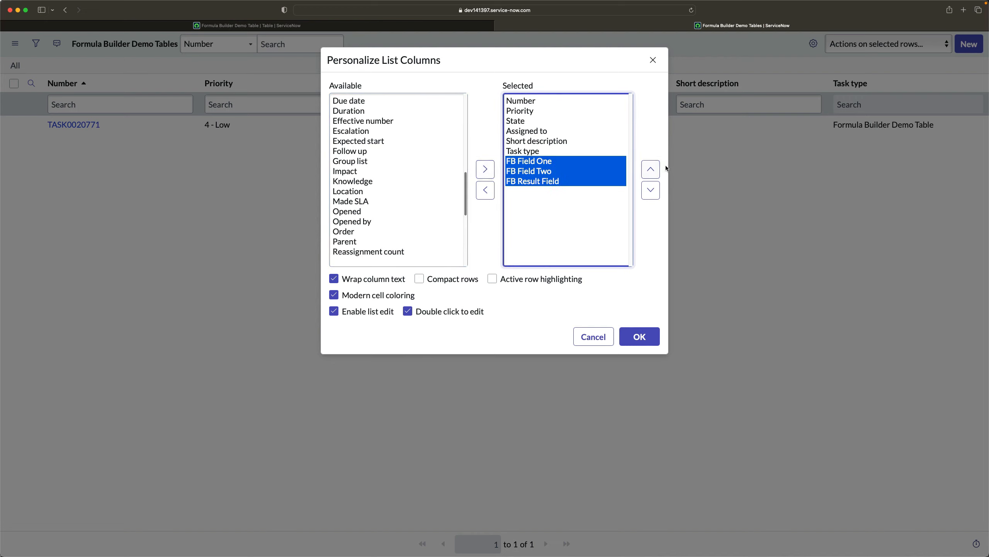
Step: Move the three FB columns up to directly after Number and apply the personalized list layout
left_click(651, 169)
left_click(650, 168)
left_click(650, 169)
left_click(650, 169)
left_click(650, 169)
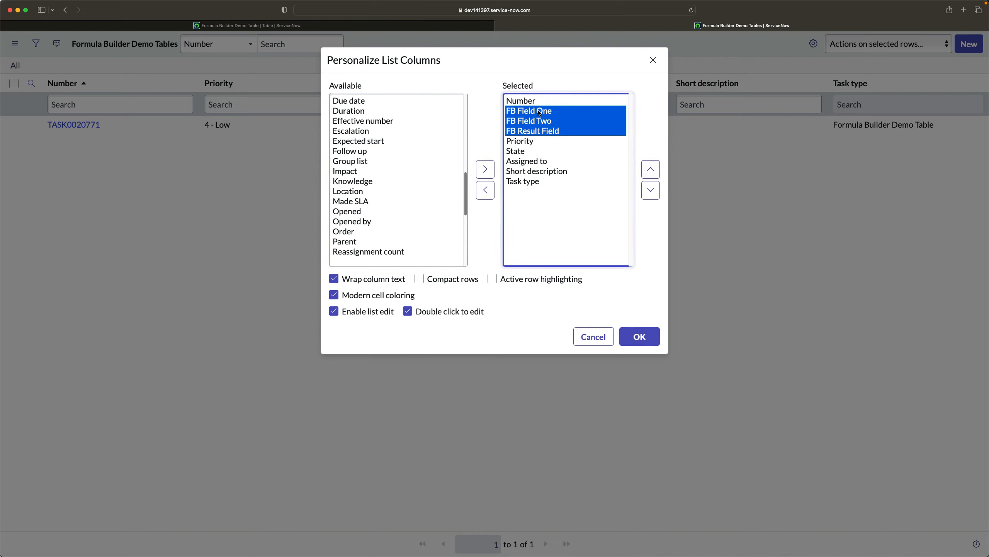
left_click(621, 332)
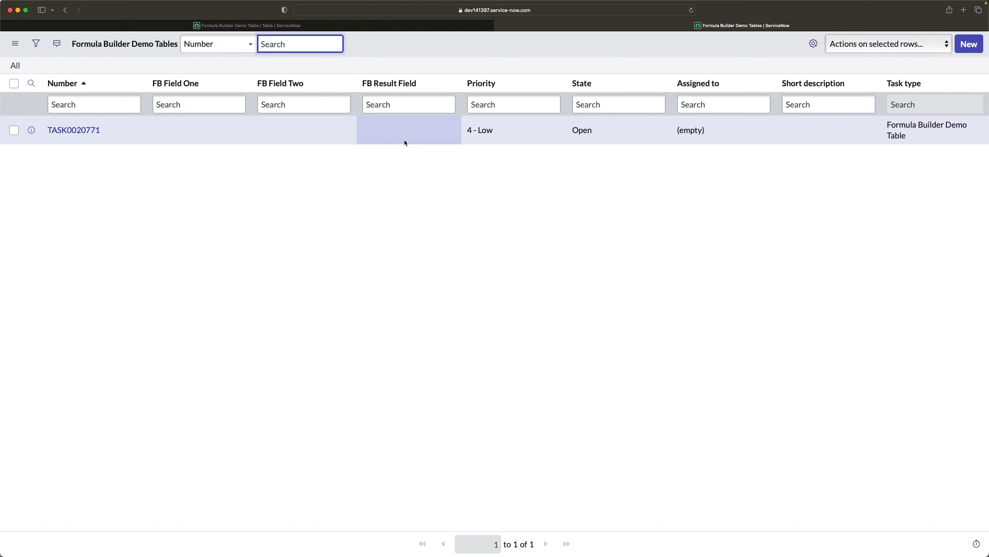
left_click(361, 81)
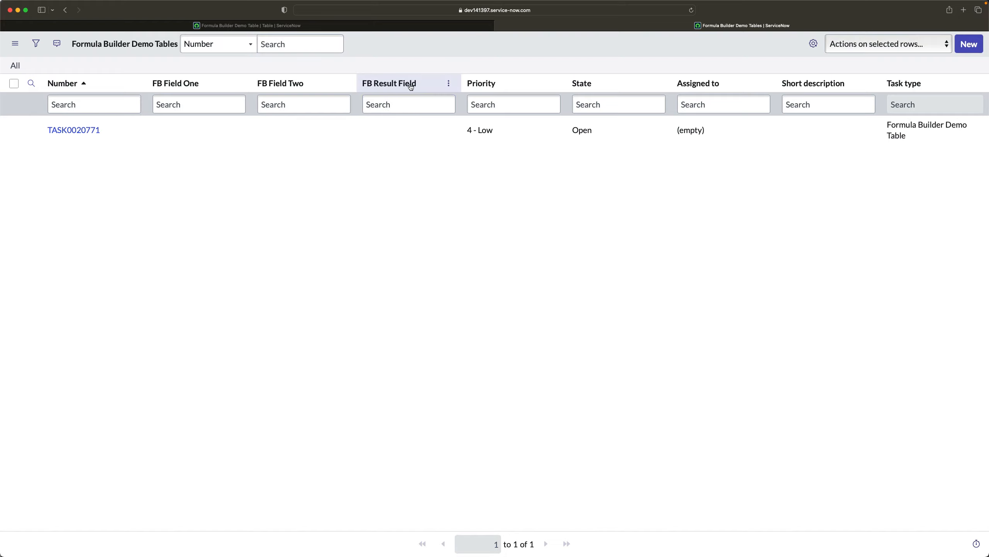
Step: Return to the Formula Builder Demo Table definition and filter its columns by label with *fb
left_click(383, 28)
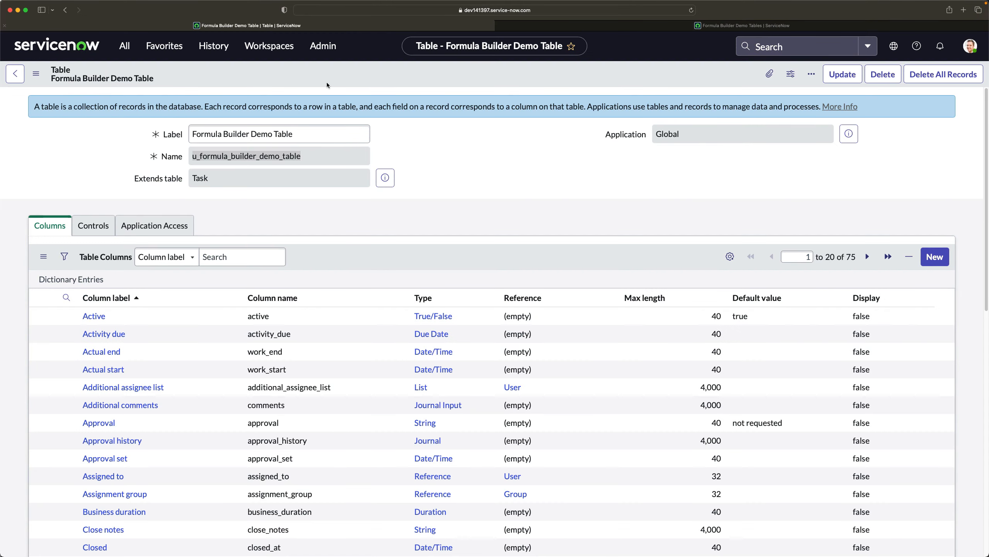
scroll(228, 400, "down", 12)
scroll(228, 402, "up", 15)
left_click(209, 258)
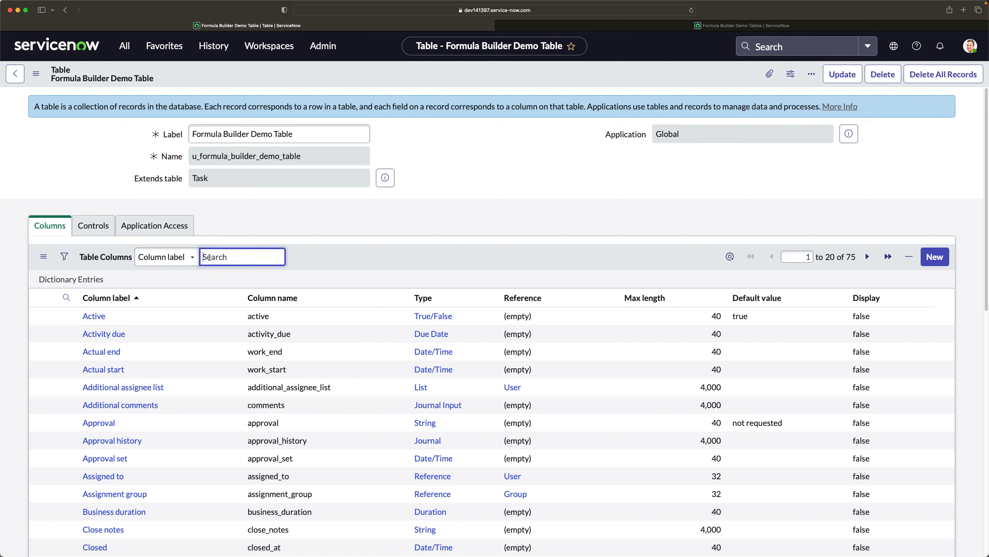
type("*fb")
key("Return")
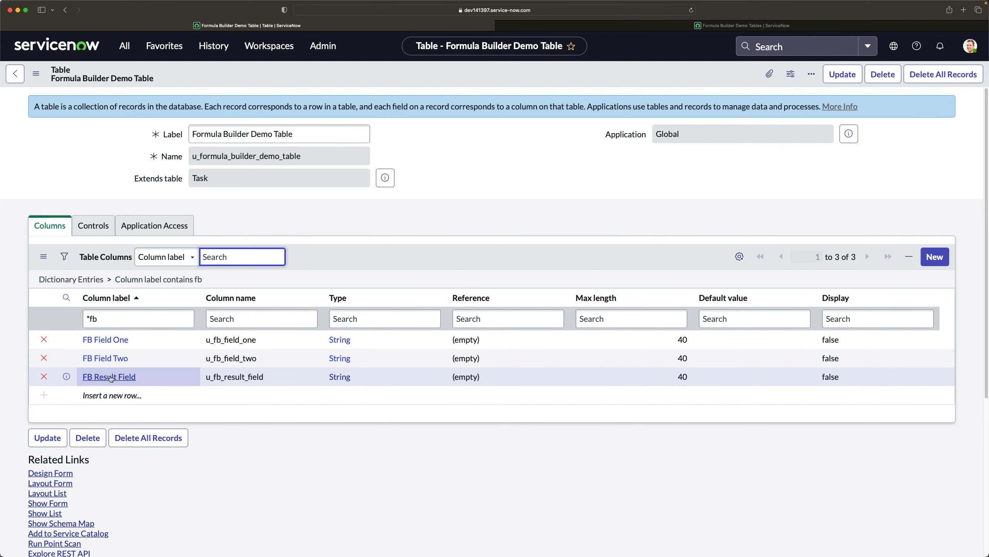
Step: Open the FB Result Field dictionary entry in a new browser tab and switch it to the Advanced view
left_click(110, 378, "super")
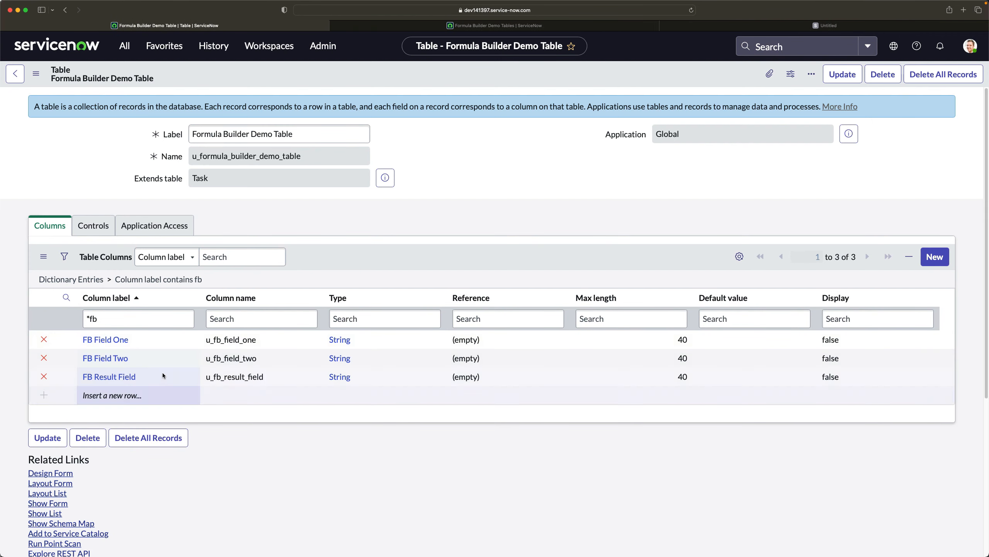
left_click(725, 26)
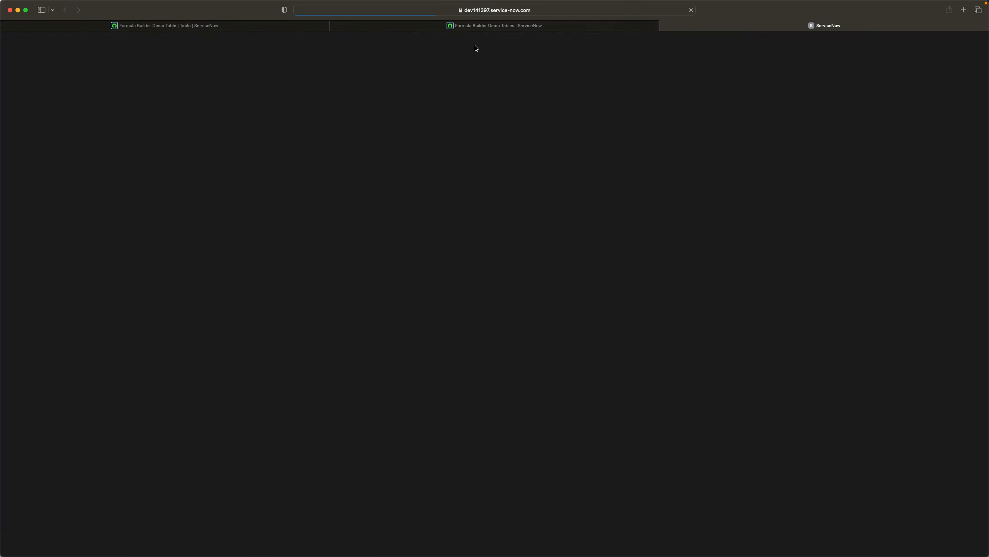
left_click(524, 25)
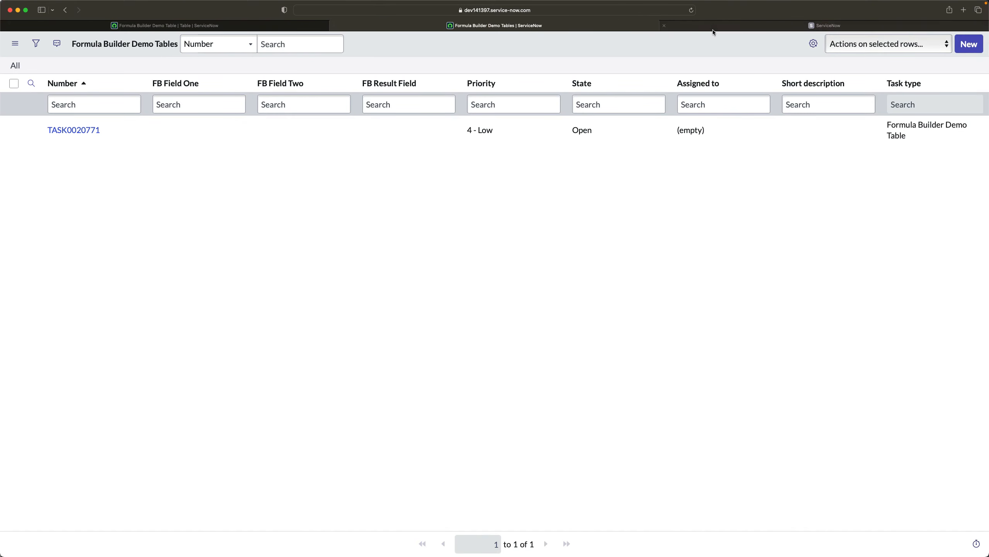
left_click(713, 25)
scroll(411, 257, "down", 2)
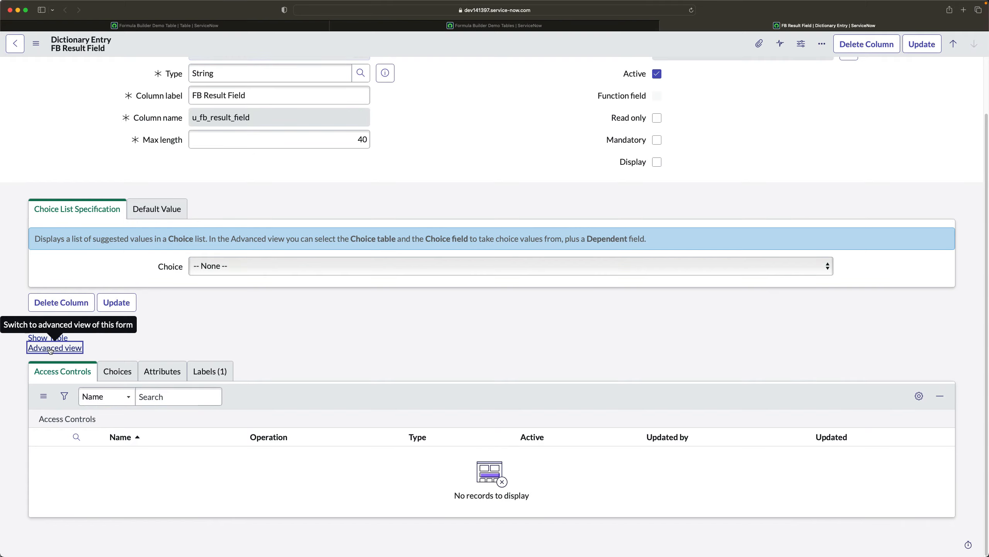
left_click(49, 348)
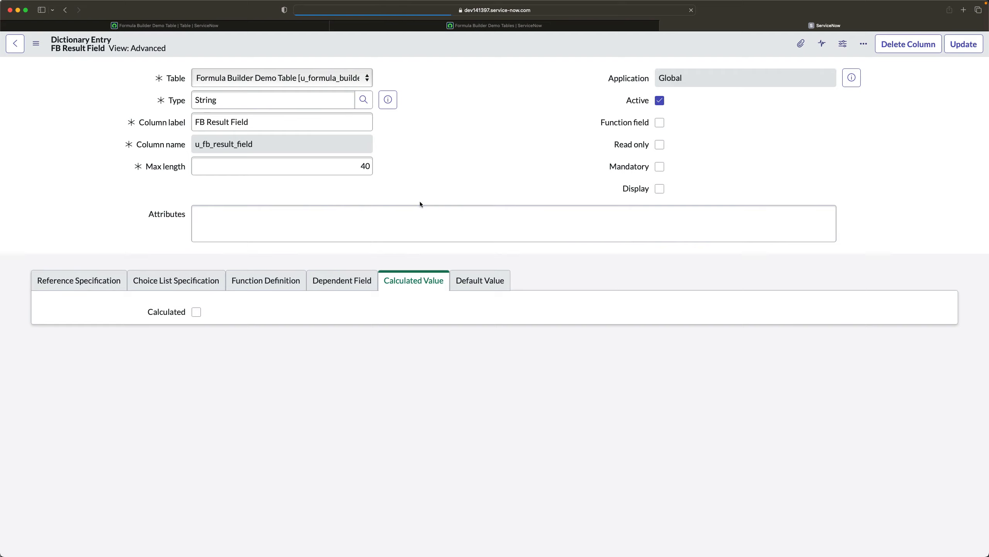
Step: Make FB Result Field a calculated field and set its calculation type to Formula
left_click(402, 281)
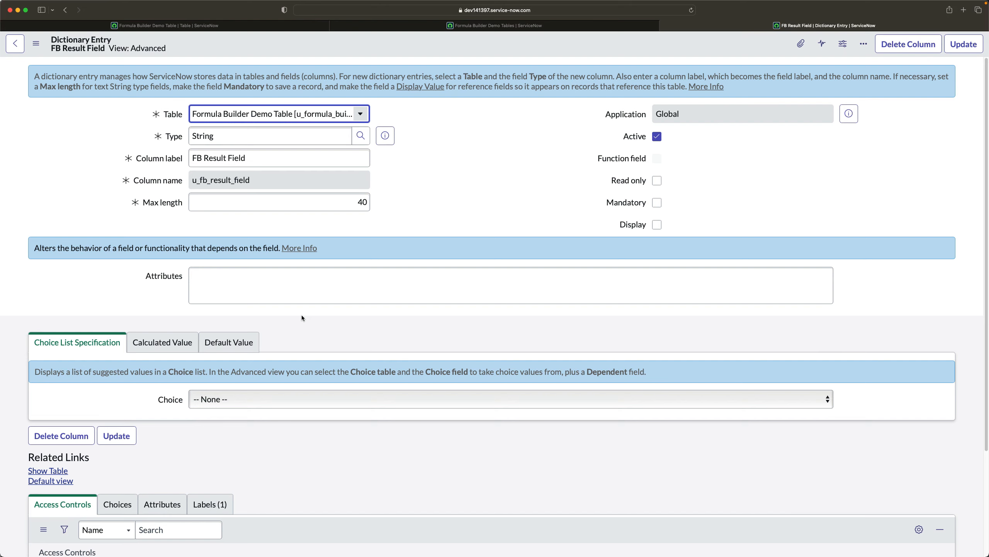
left_click(163, 344)
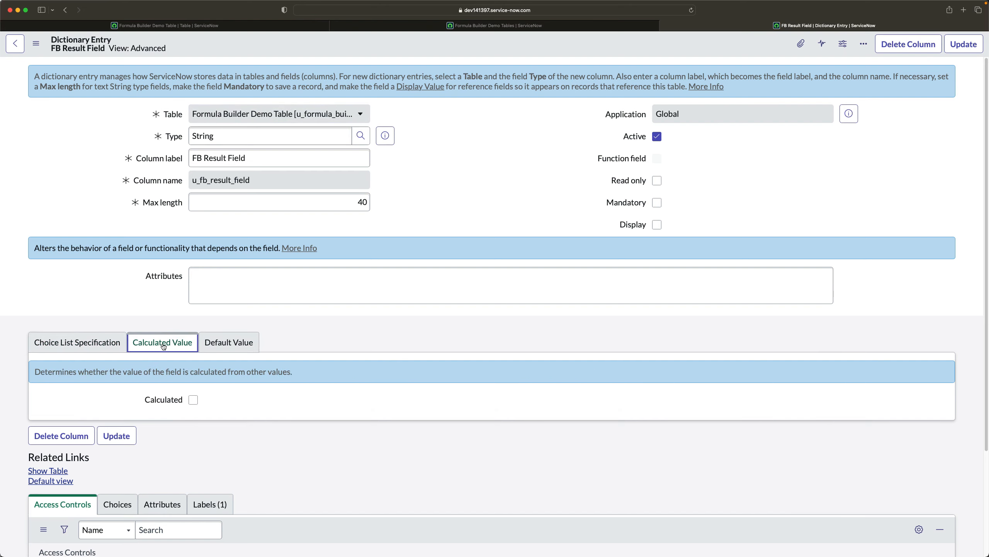
scroll(163, 346, "down", 3)
double_click(180, 266)
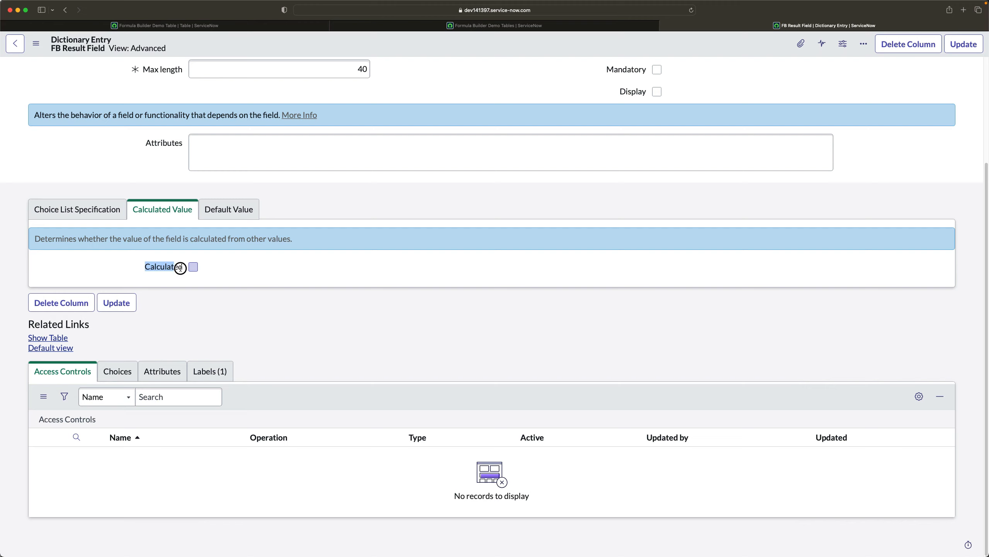
left_click(259, 277)
left_click(193, 268)
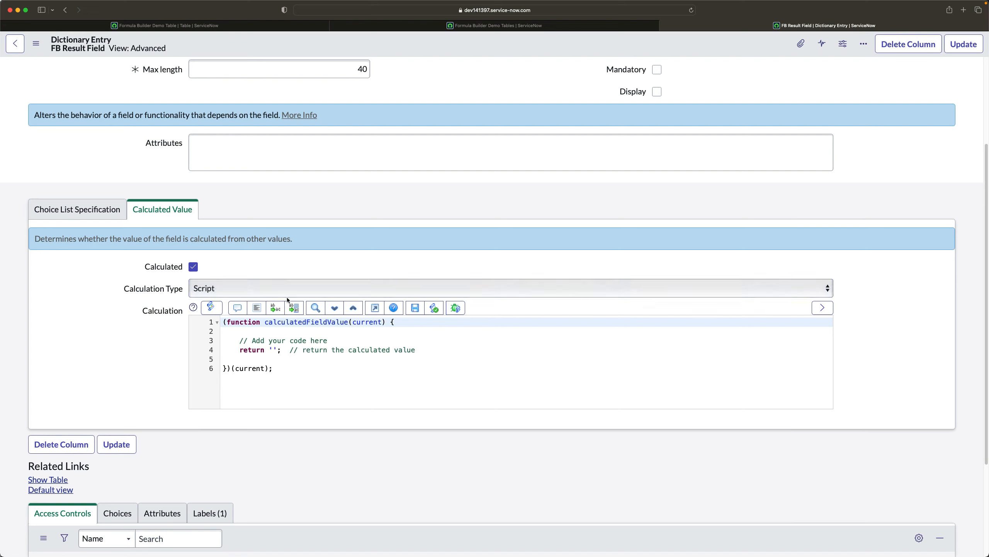
left_click(237, 290)
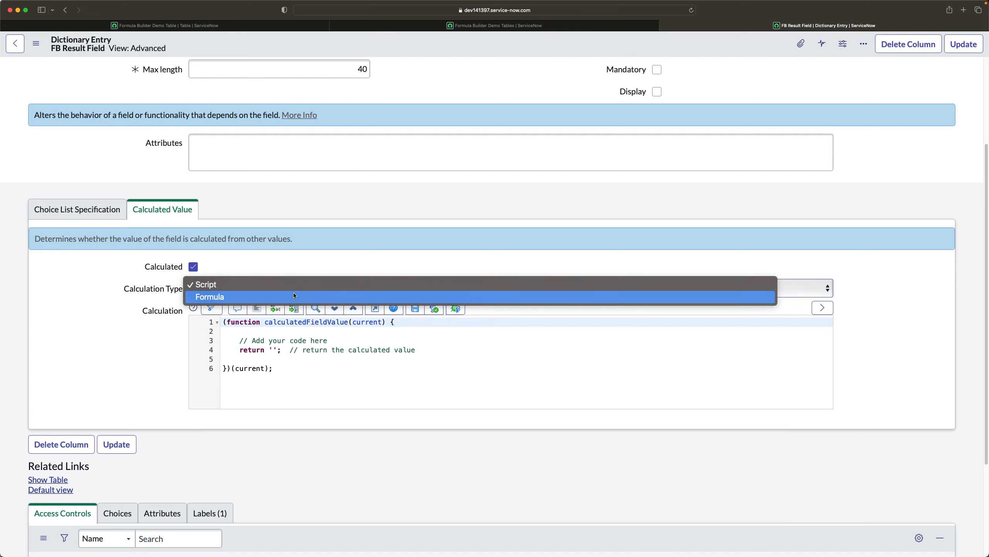
left_click(225, 296)
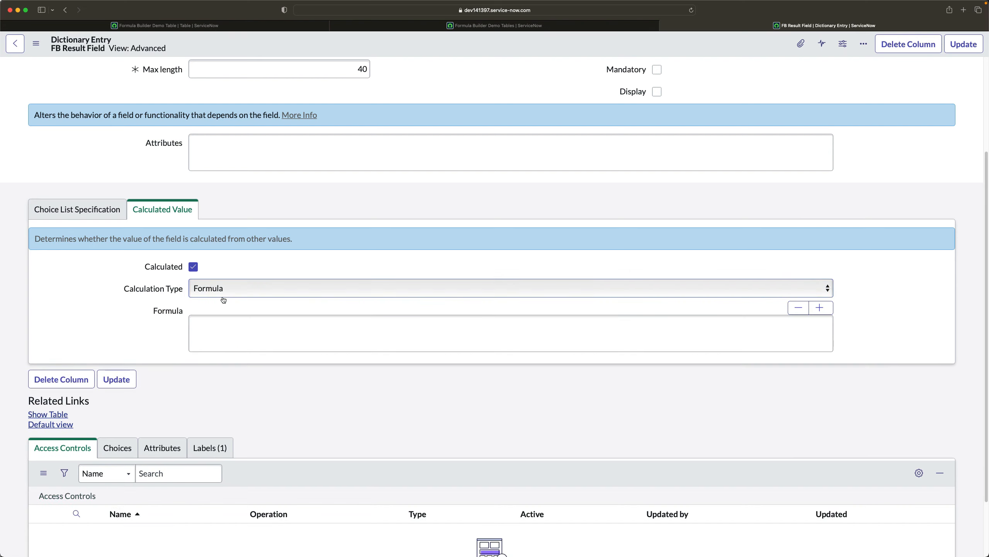
Step: Examine the Formula field of FB Result Field and check the demo table's record list
left_click_drag(57, 308, 190, 310)
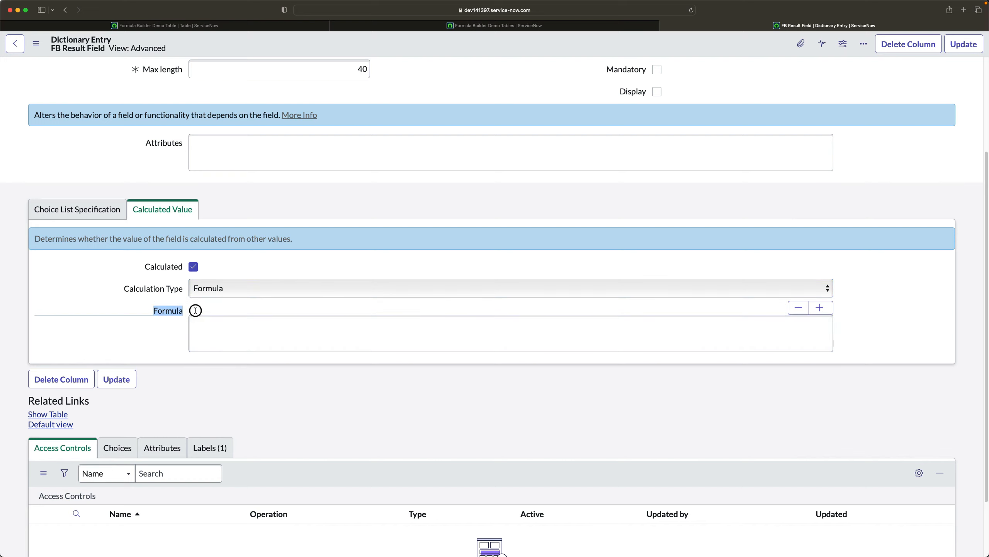
left_click(258, 330)
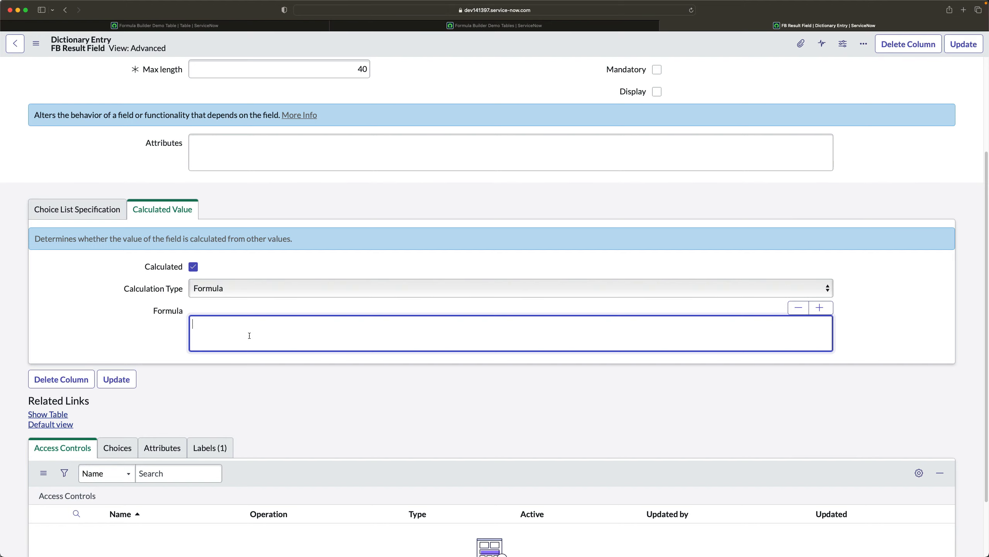
scroll(250, 335, "up", 5)
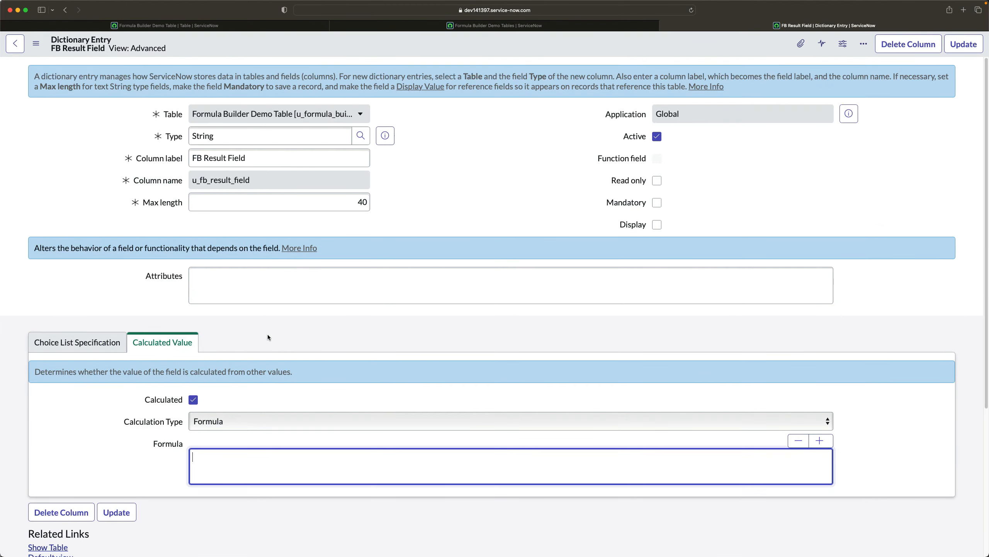
left_click(495, 27)
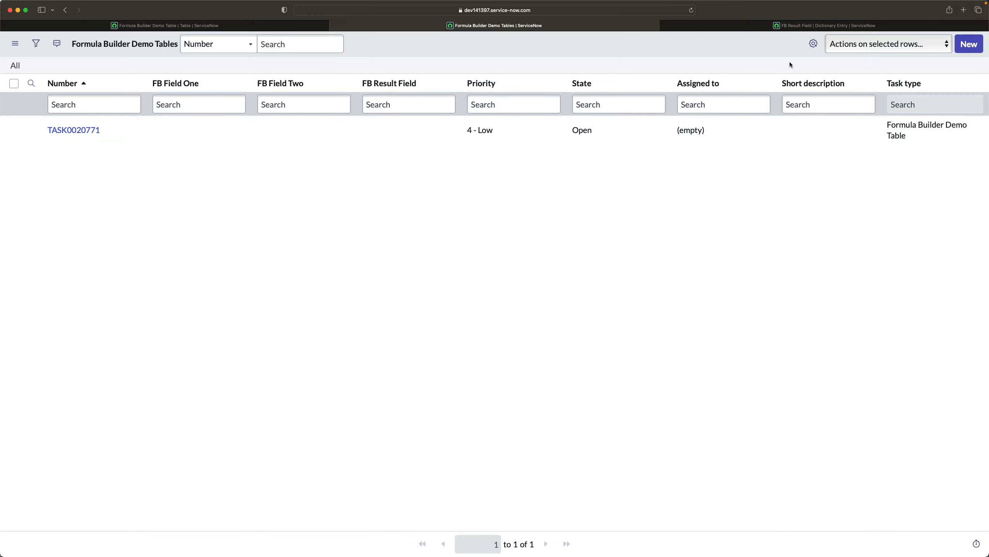
left_click(798, 28)
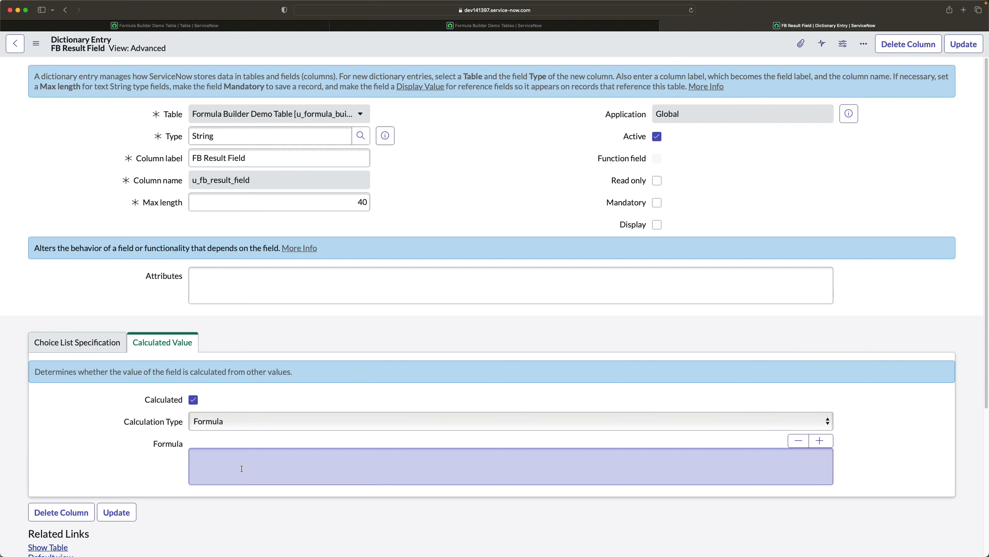
Step: Enter an empty SUM() function in the Formula field of FB Result Field, with the page enlarged for readability
scroll(139, 294, "down", 3)
left_click(271, 325)
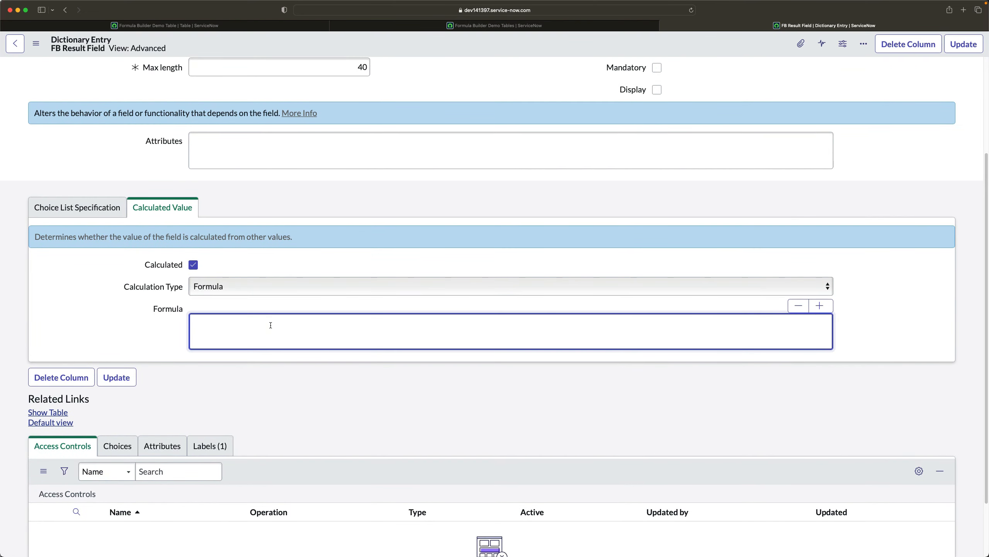
key("super+equal")
key("super+equal")
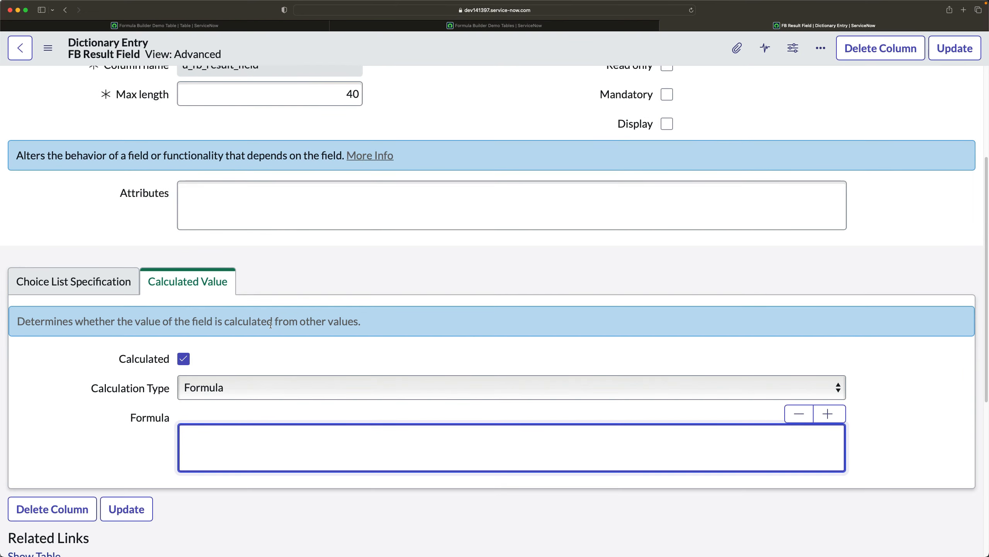
key("super+equal")
scroll(278, 344, "down", 5)
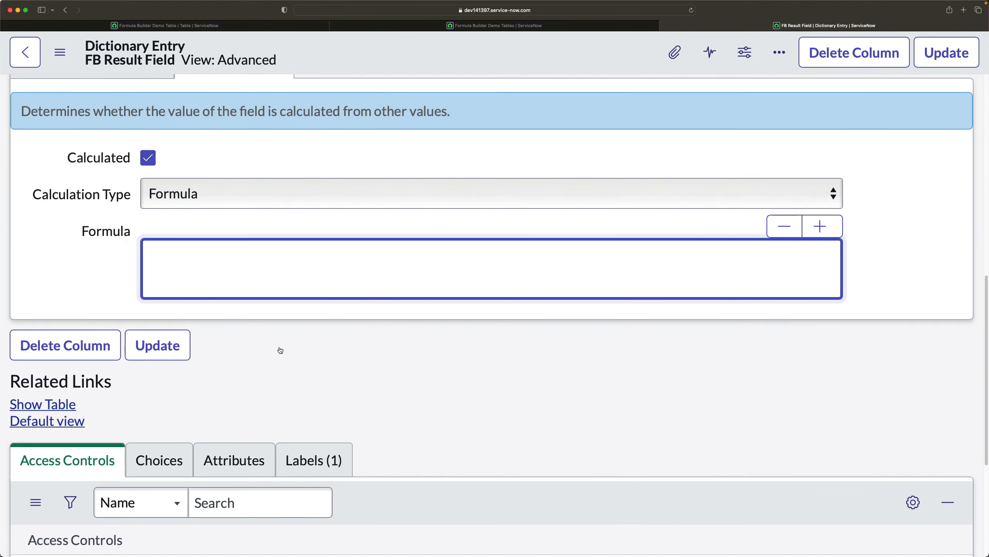
key("super+equal")
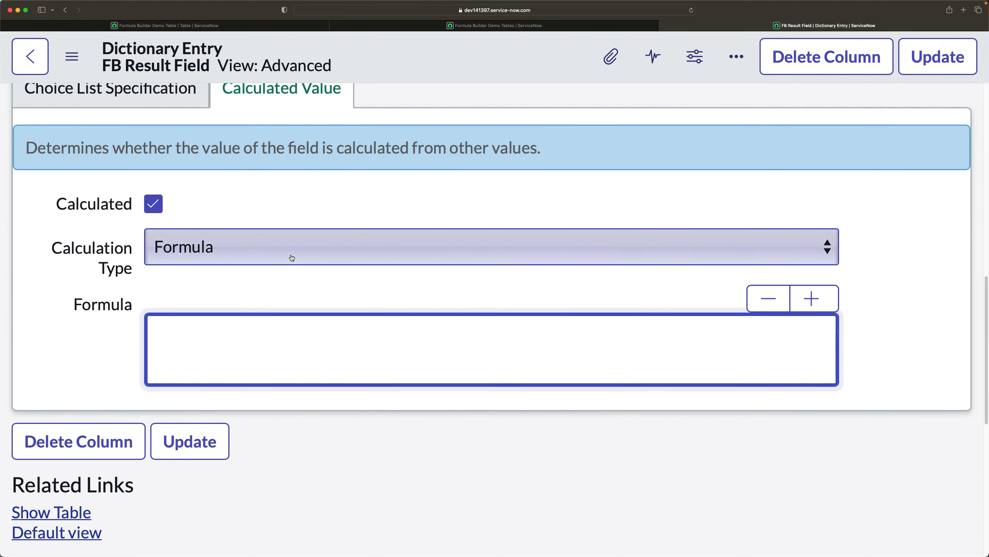
scroll(293, 258, "up", 8)
scroll(295, 350, "down", 9)
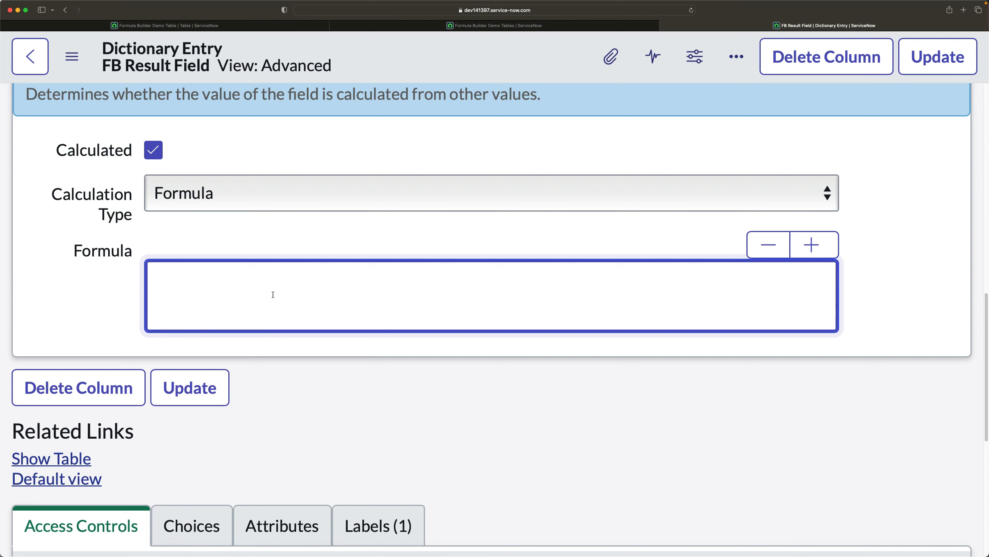
type("SUN")
key("BackSpace")
type("M")
type("()")
Step: Check the field columns in the demo table's record list and complete the formula as SUM(u_fb_field_one,u_fb_field_two)
left_click(513, 30)
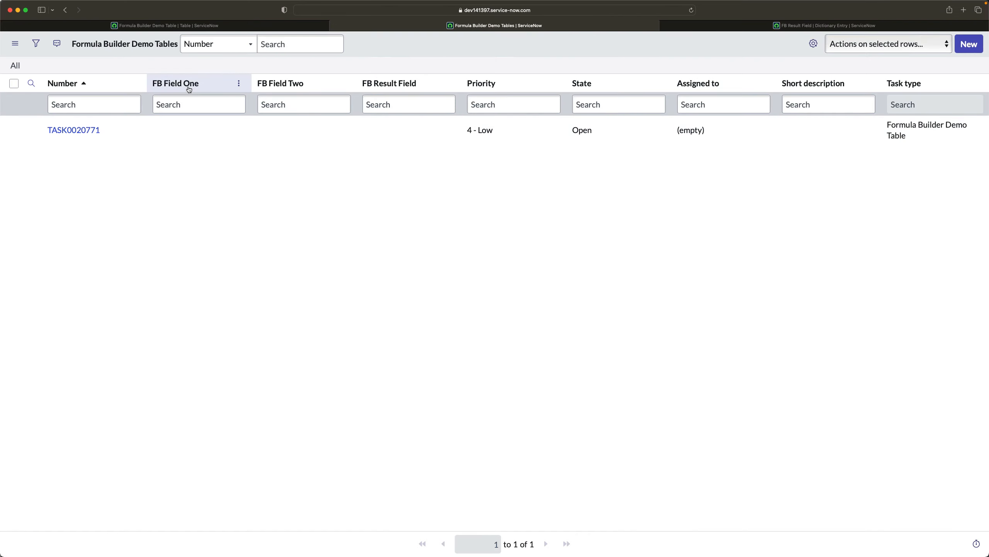
left_click(784, 26)
left_click(193, 276)
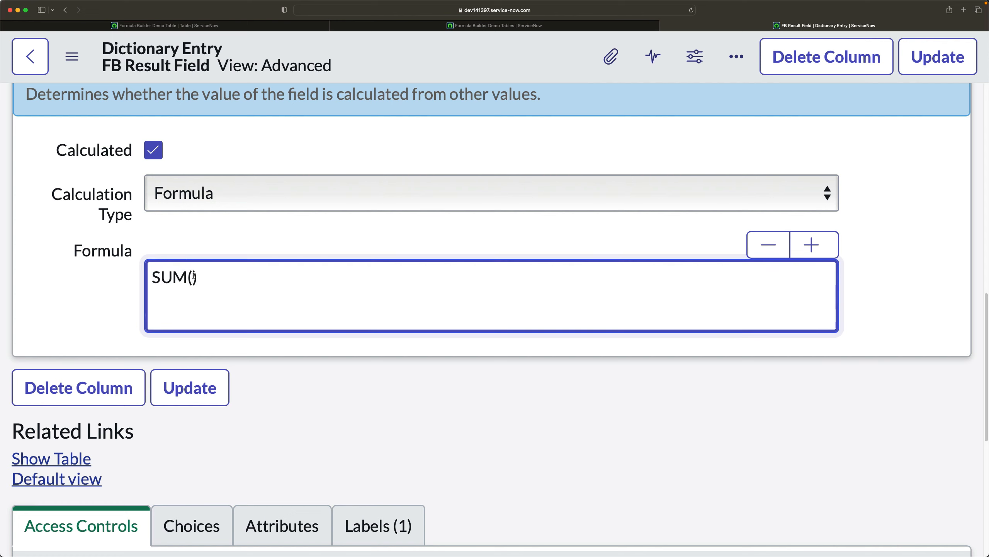
type("u_")
type("fb_field")
type("_one")
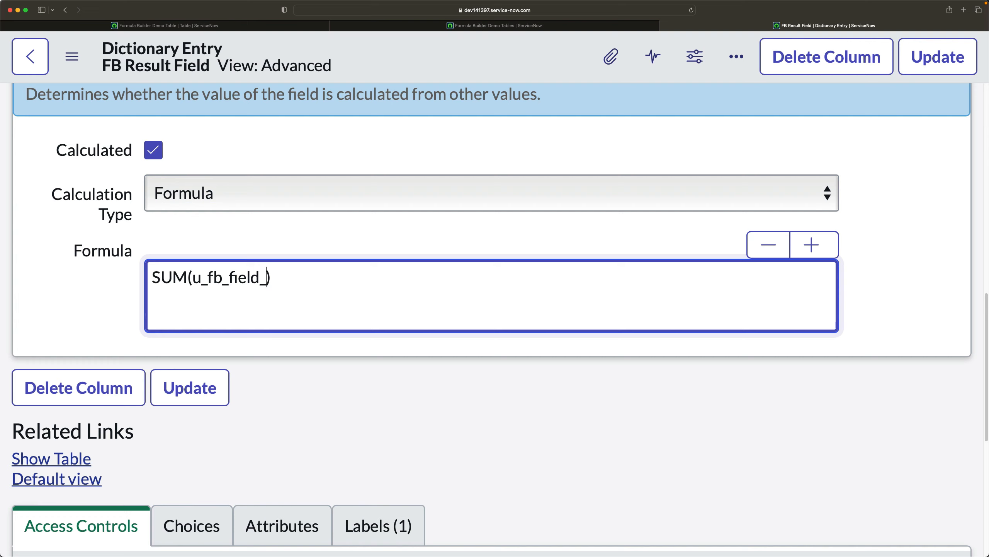
type(",")
type("u_")
type("fb_field")
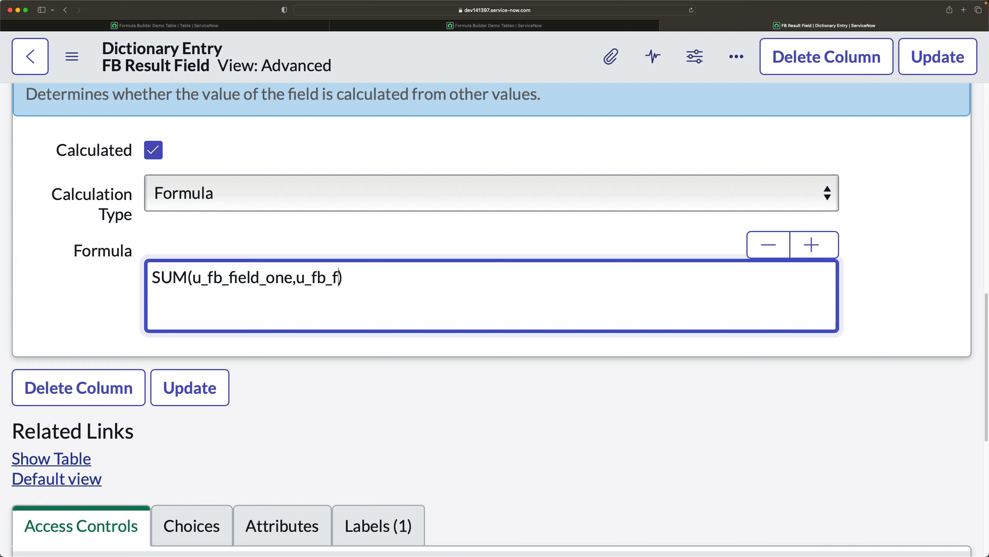
type("_two")
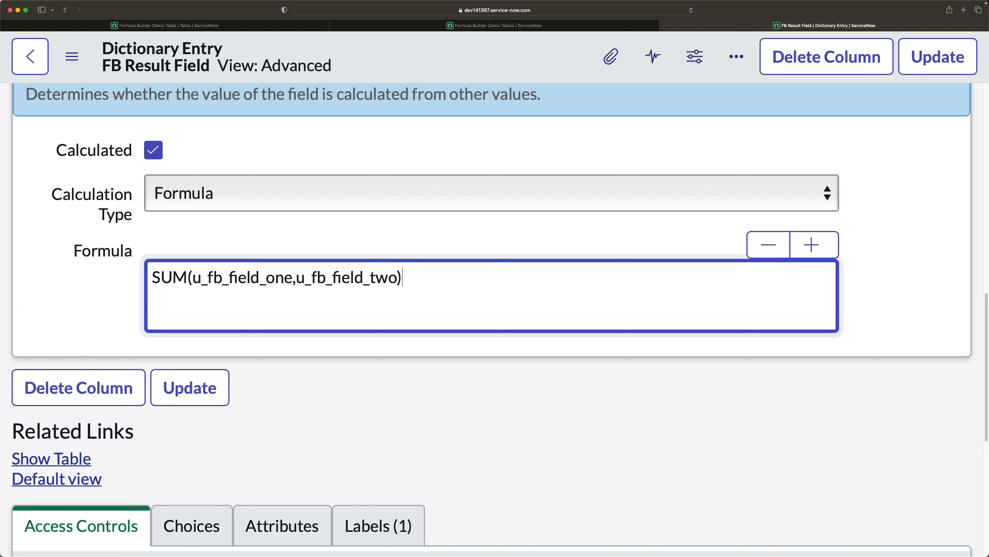
Step: Review the arguments of the SUM formula and save the FB Result Field dictionary entry
left_click(402, 277)
left_click(72, 288)
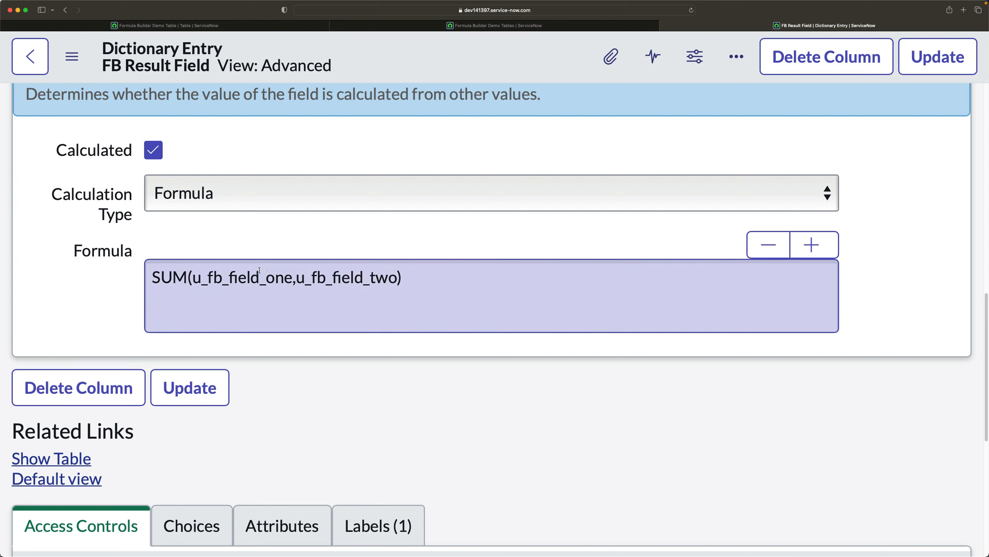
left_click(397, 277)
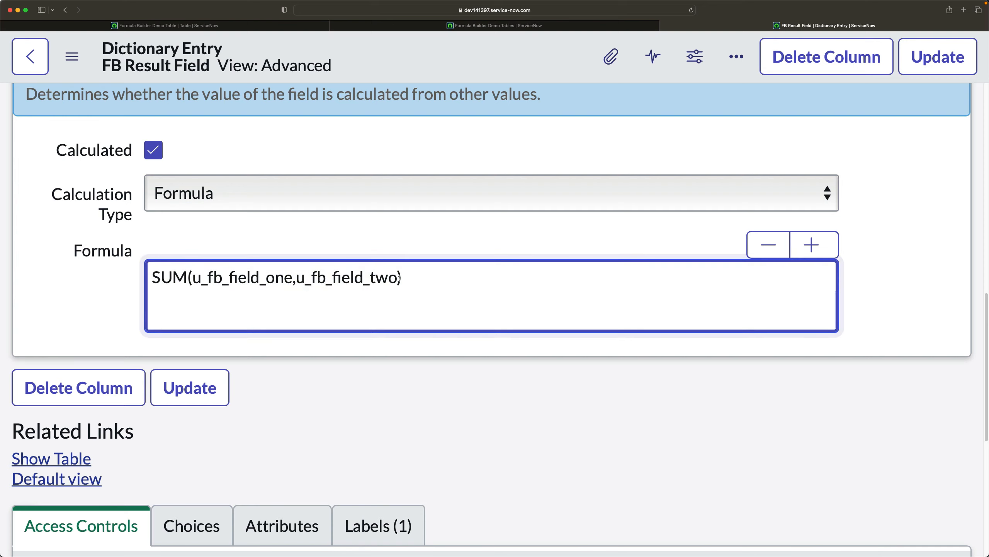
left_click_drag(398, 277, 207, 287)
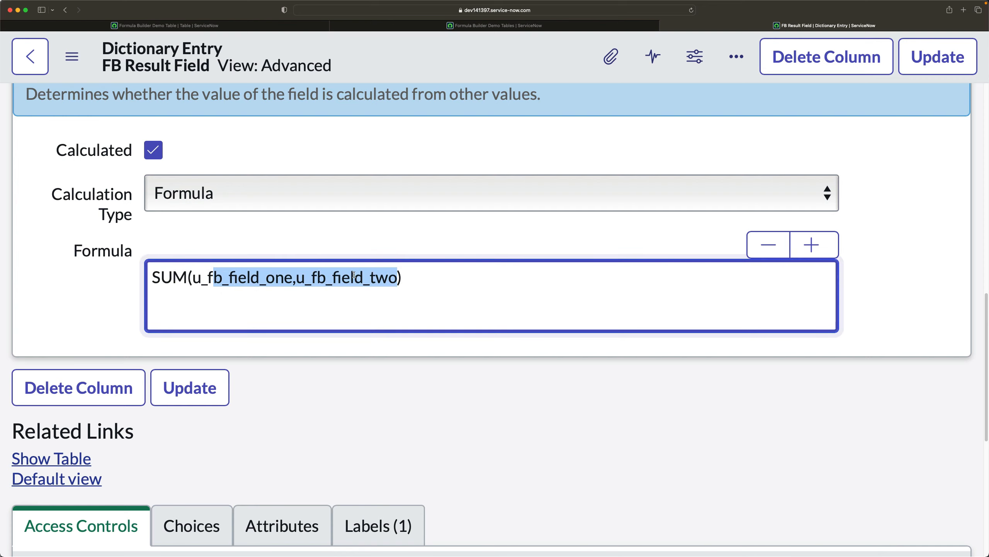
left_click(376, 276)
left_click(243, 310)
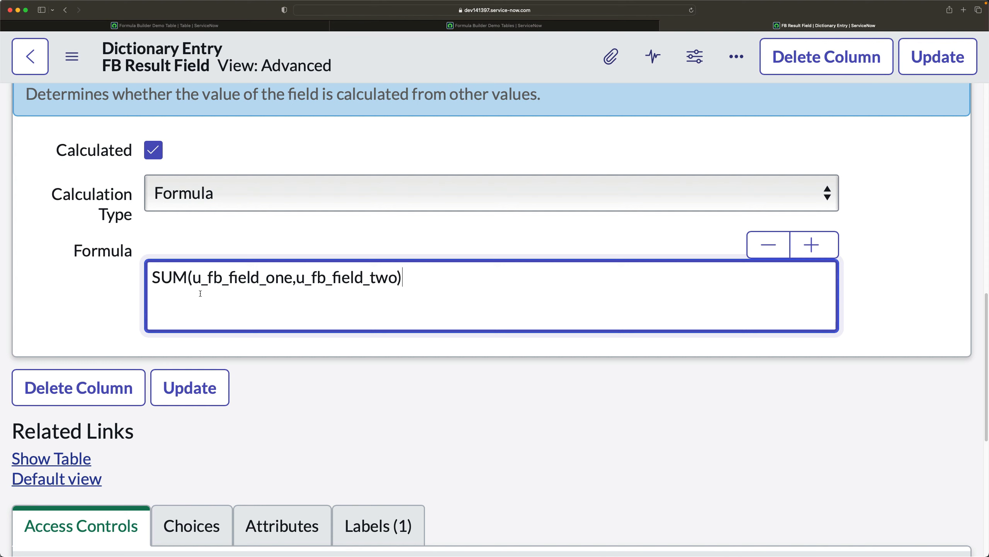
right_click(458, 67)
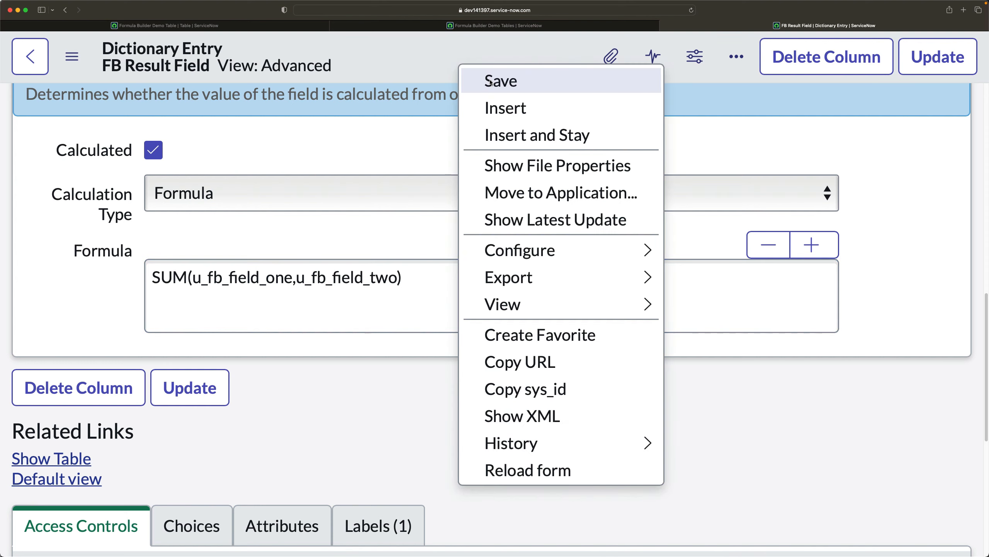
left_click(491, 81)
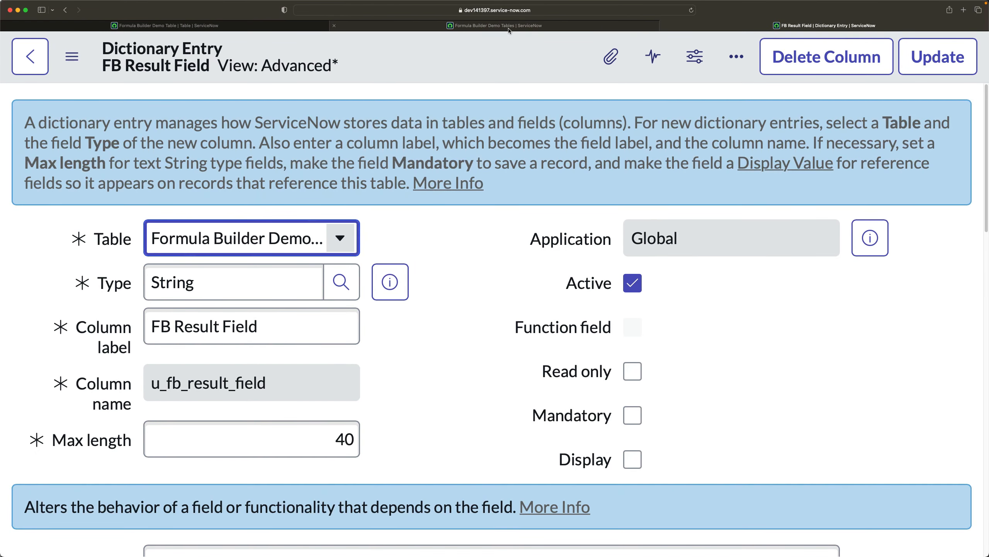
Step: In the demo table's record list, set FB Field One of the existing record to 50
left_click(498, 29)
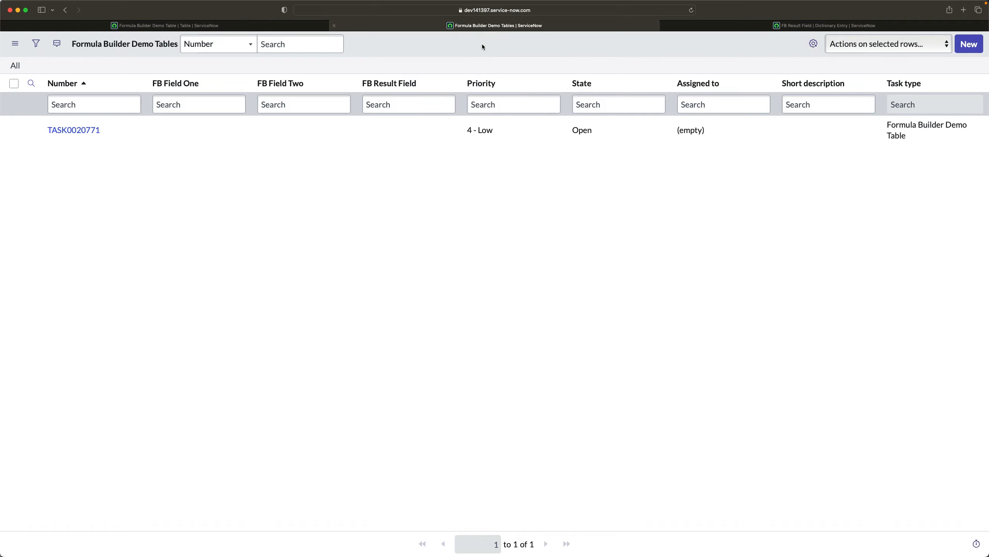
left_click(196, 132)
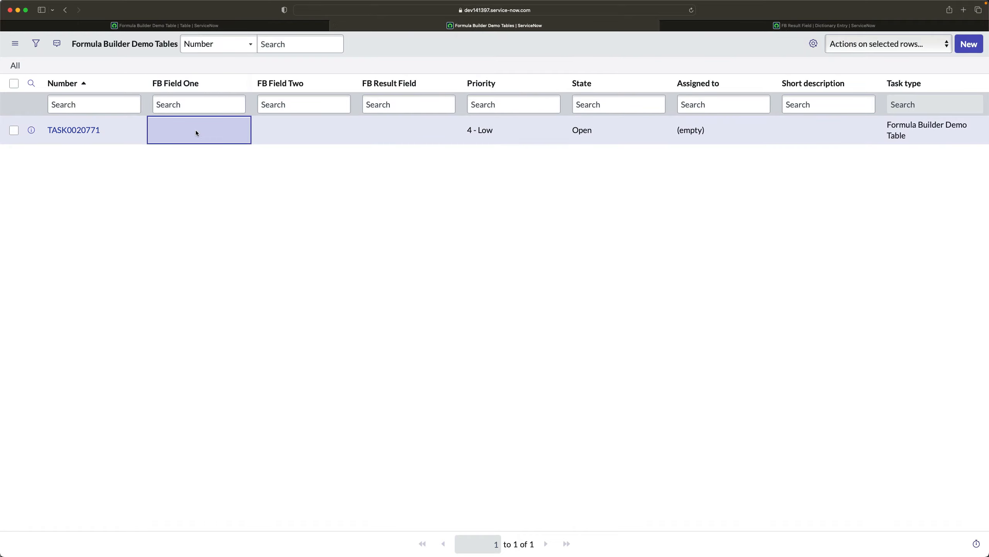
double_click(196, 133)
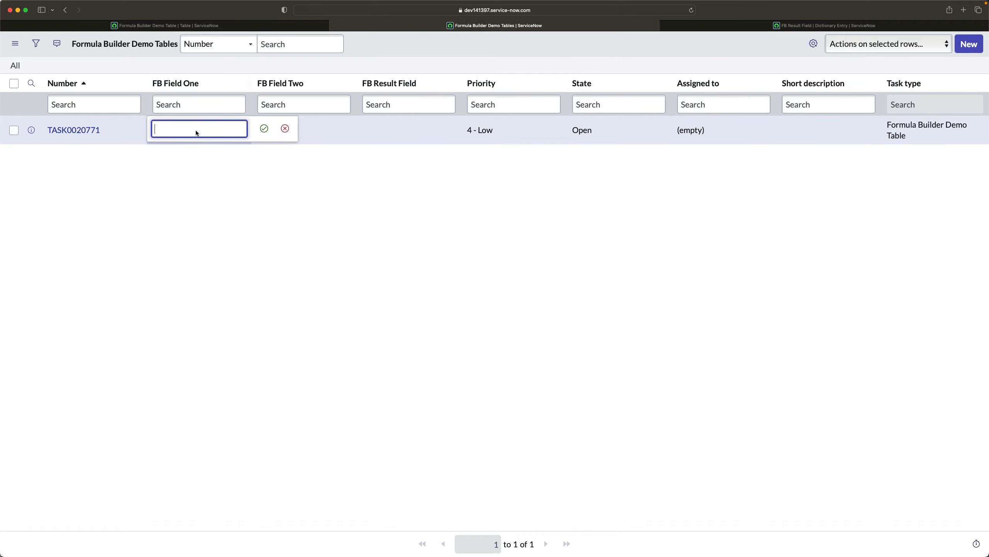
type("50")
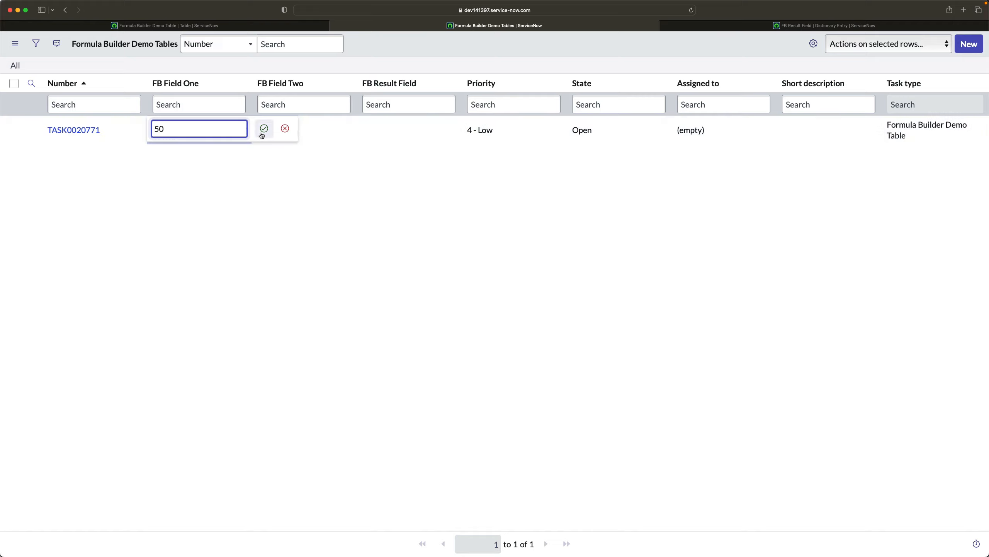
left_click(264, 130)
Step: Set FB Field Two of the same record to 20 and refresh the record list
double_click(302, 133)
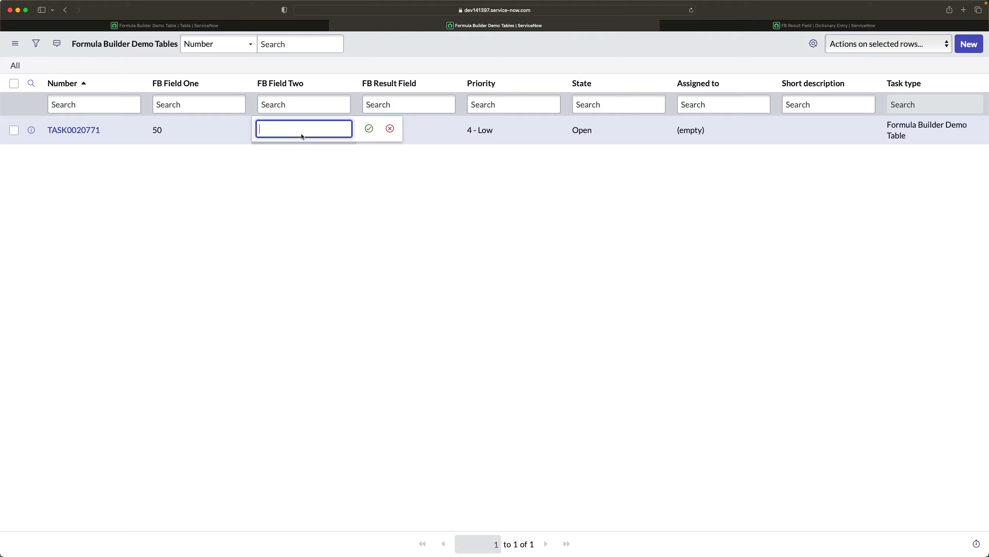
type("20")
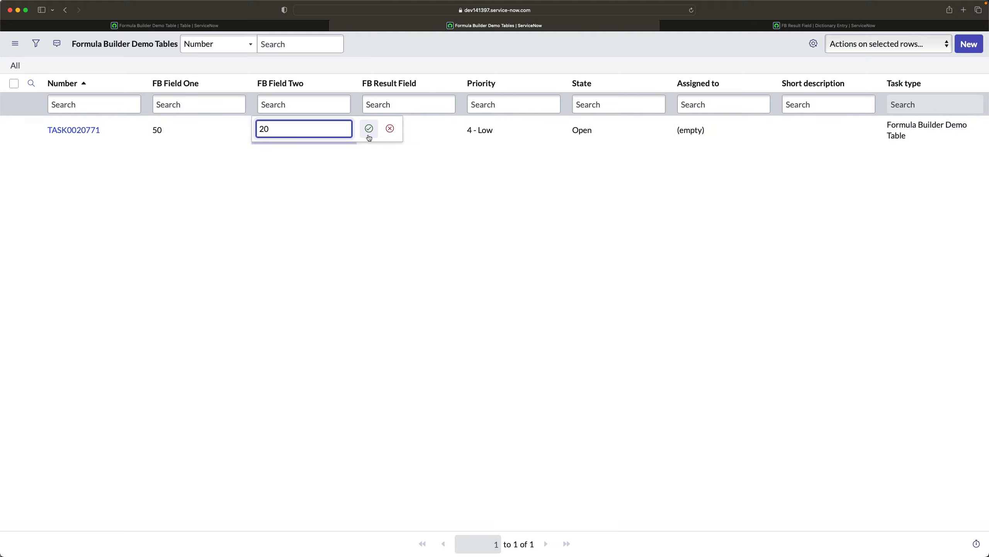
left_click(369, 129)
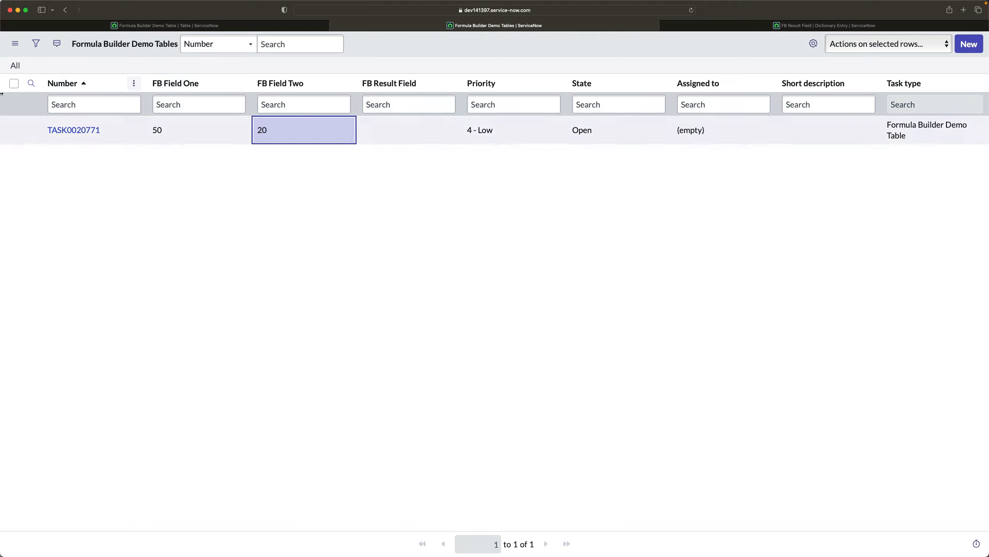
left_click(14, 66)
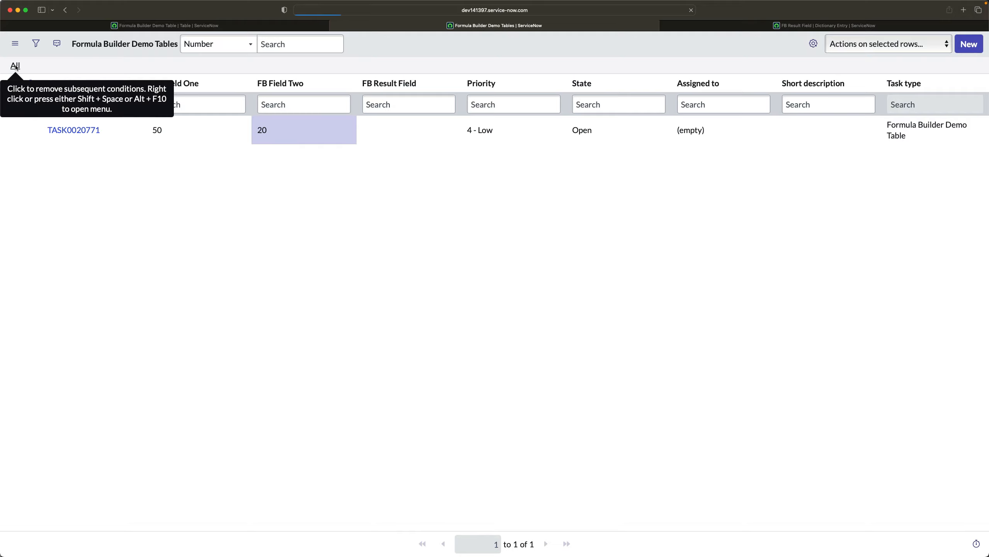
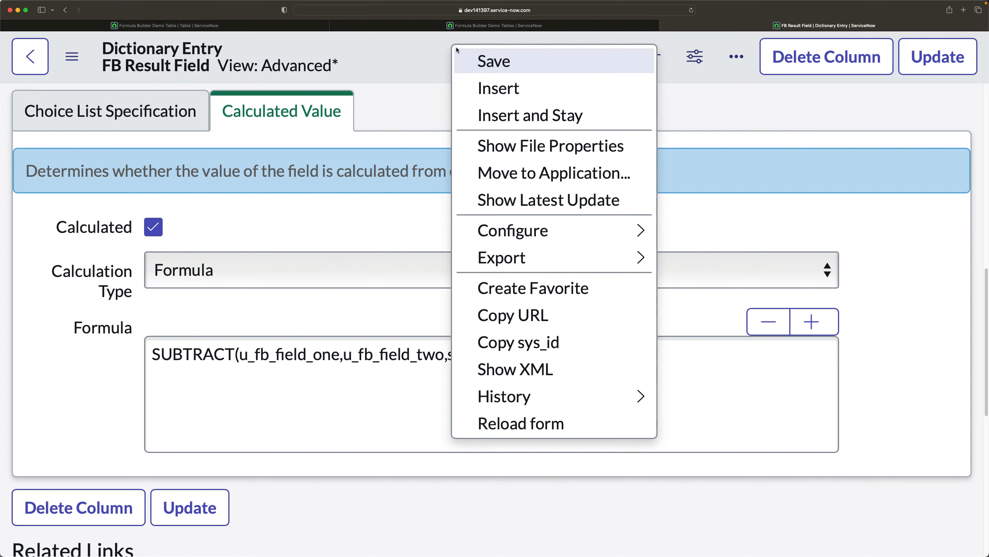
Step: Try to save FB Result Field with the formula SUBTRACT(u_fb_field_one,u_fb_field_two,short_description) and inspect the Formula field
left_click(498, 62)
scroll(389, 359, "down", 3)
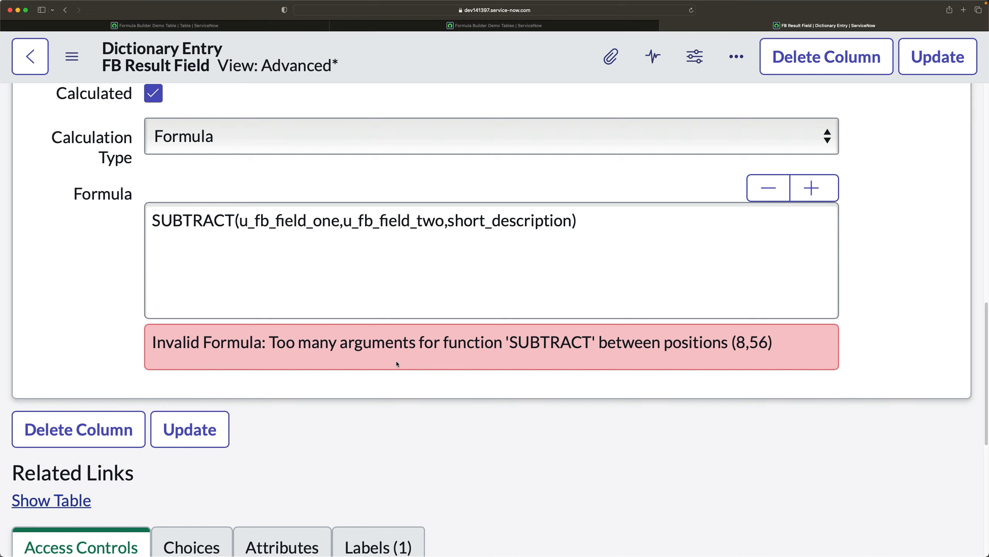
scroll(592, 381, "up", 1)
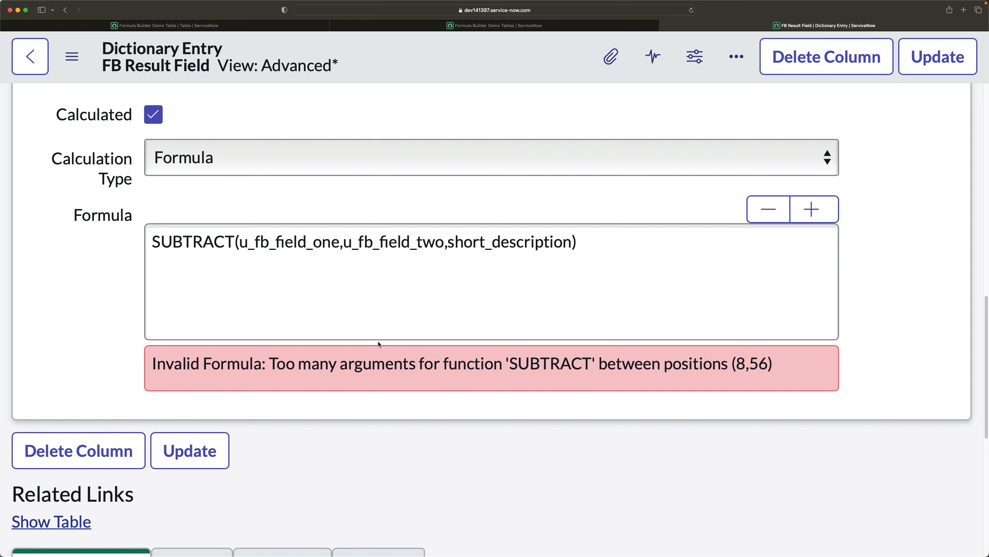
Step: Reduce the formula to SUBTRACT(u_fb_field_one,u_fb_field_two) by removing the short_description argument, and save the dictionary entry
left_click(571, 242)
left_click_drag(572, 242, 449, 244)
key("BackSpace")
key("BackSpace")
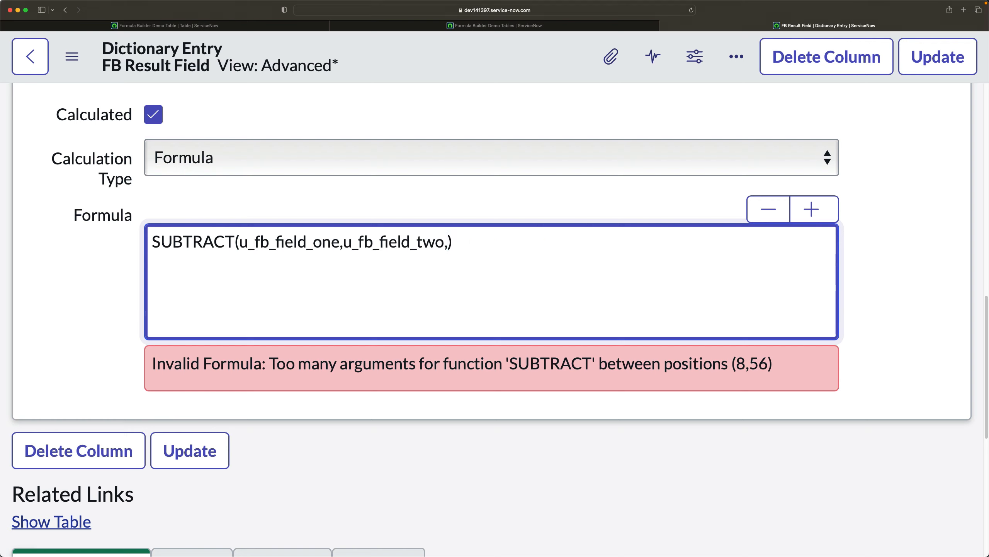
left_click(469, 243)
right_click(501, 67)
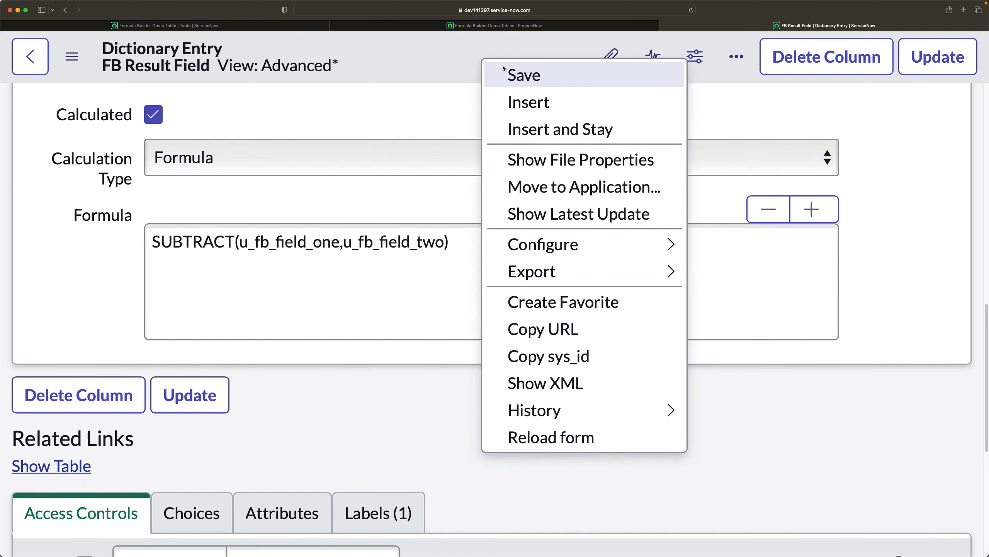
left_click(522, 76)
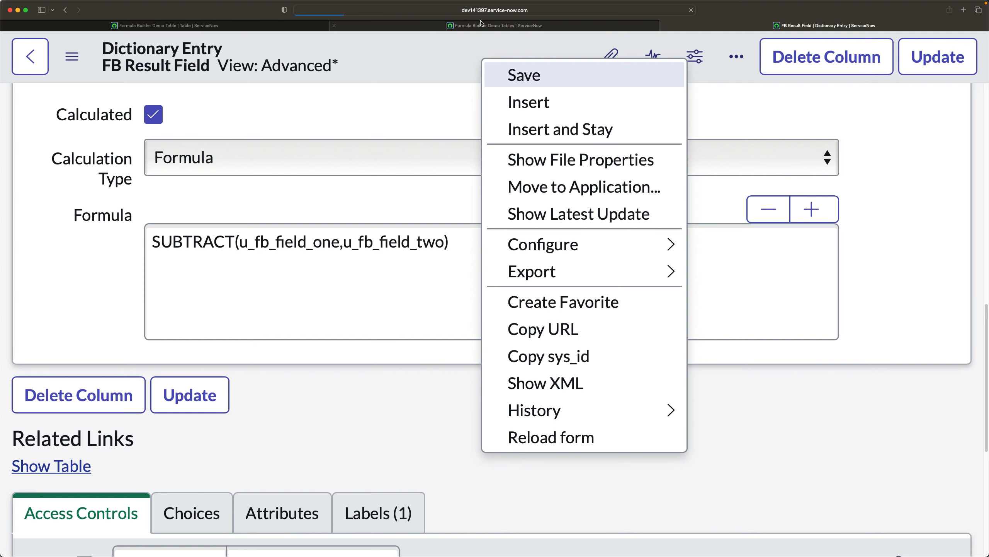
Step: Refresh the demo table's record list to check FB Result Field, and return to the formula in its dictionary entry
mouse_move(469, 27)
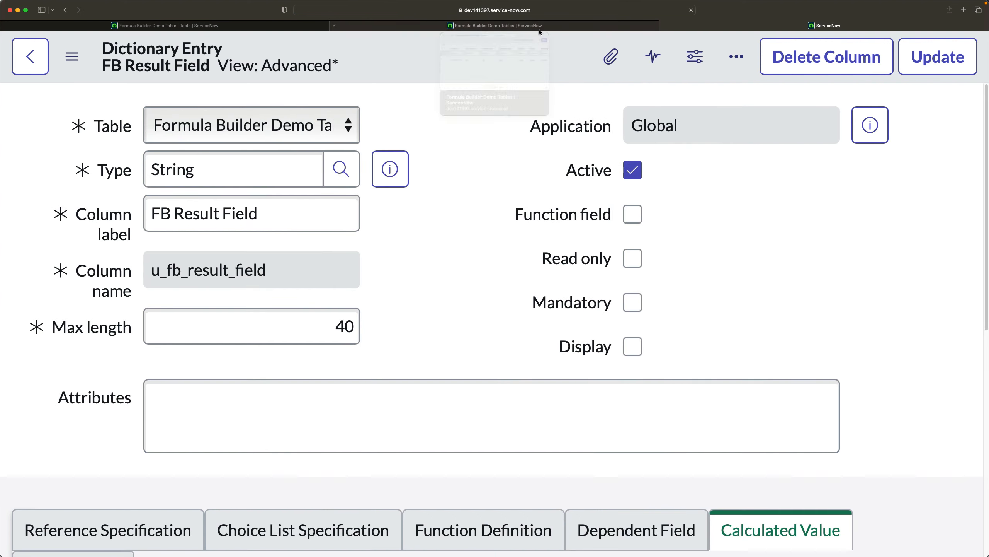
left_click(503, 27)
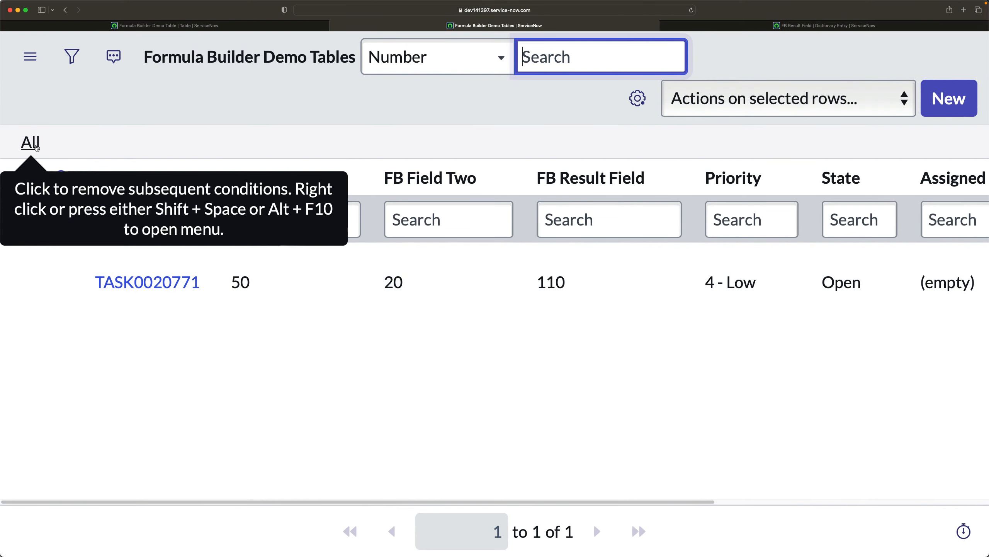
left_click(36, 146)
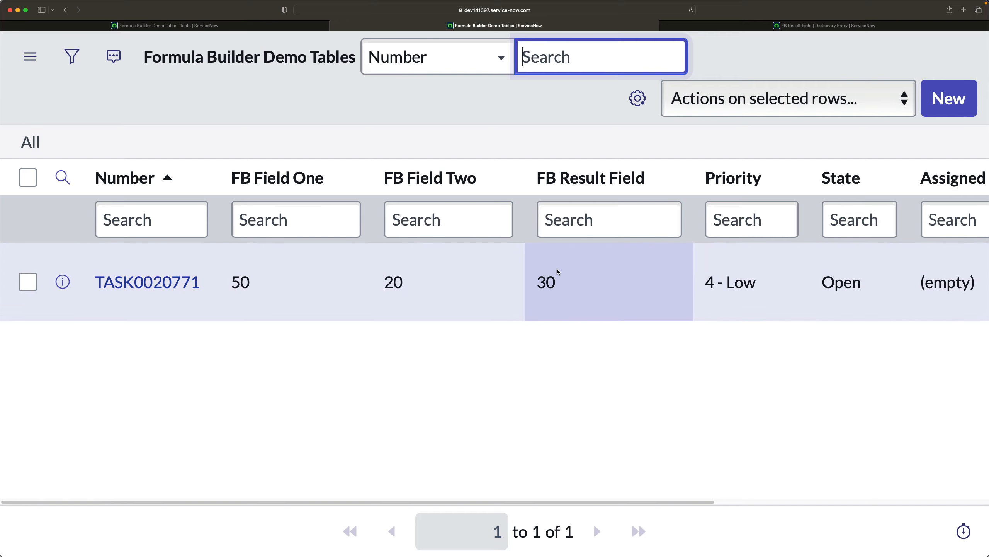
left_click(824, 26)
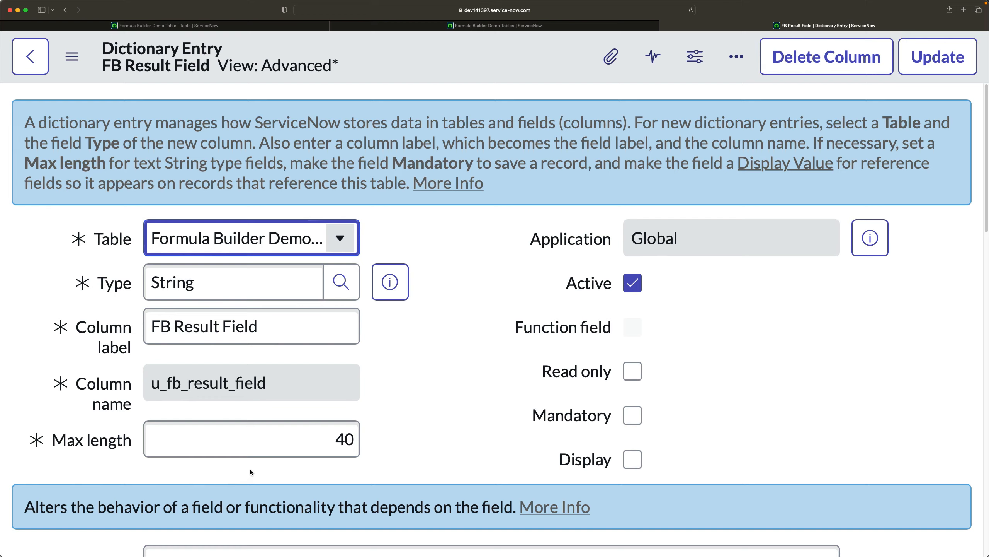
scroll(250, 472, "down", 15)
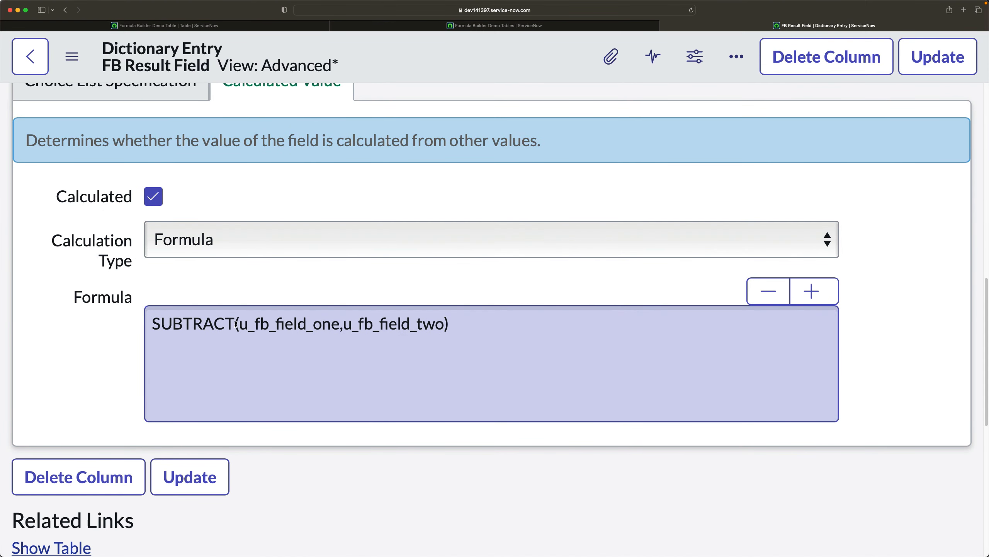
Step: Change the function in FB Result Field's formula to MULTIPLY, giving MULTIPLY(u_fb_field_one,u_fb_field_two)
double_click(236, 323)
type("MULTIPLY")
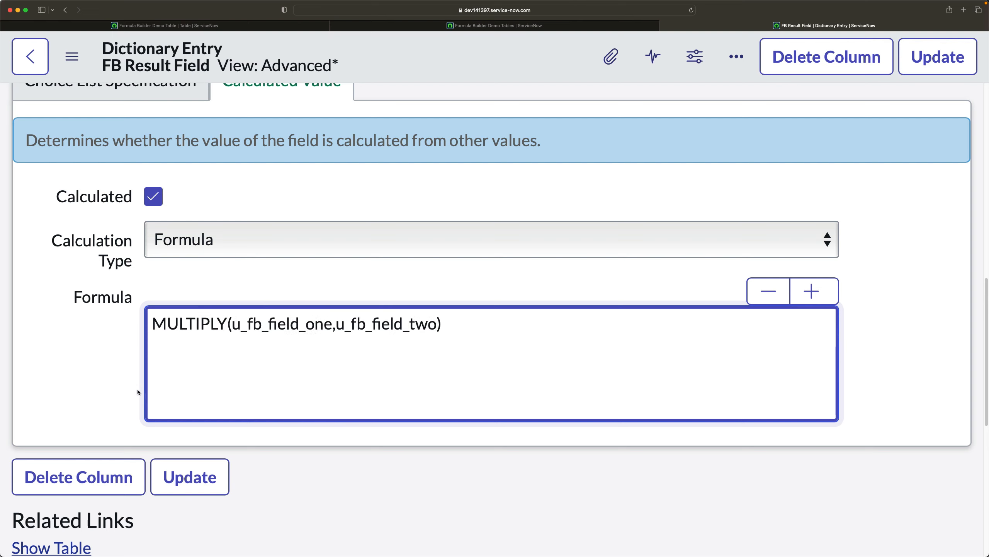
left_click(396, 346)
Step: Try to save the formula with its first argument misspelled as u_b_field_one, and inspect the feedback on the Formula field
left_click(254, 329)
key("BackSpace")
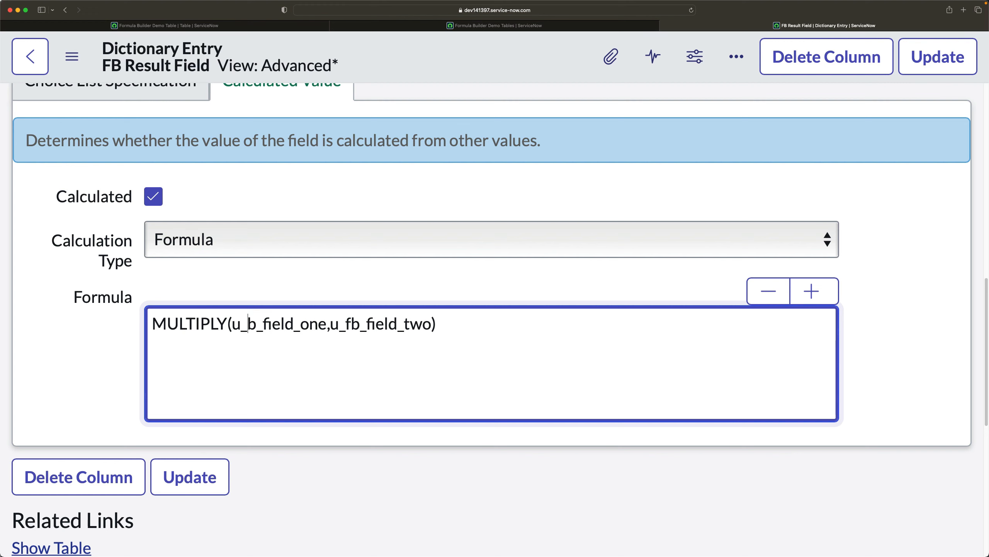
right_click(478, 60)
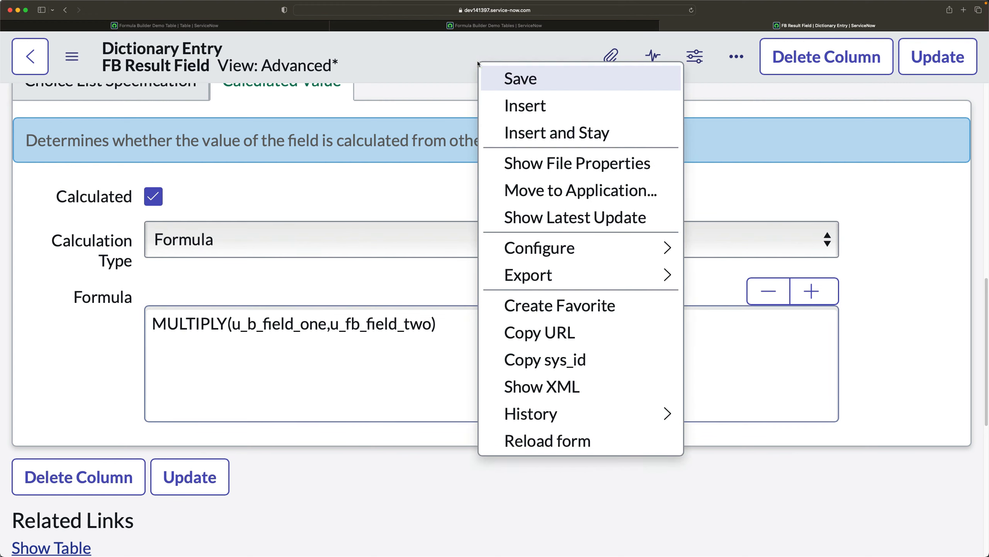
left_click(508, 79)
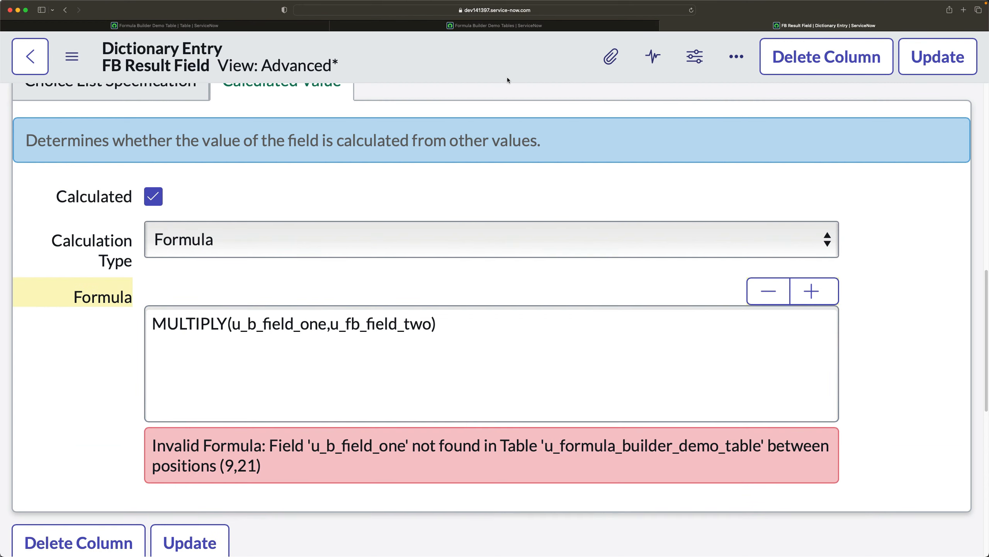
scroll(374, 491, "down", 4)
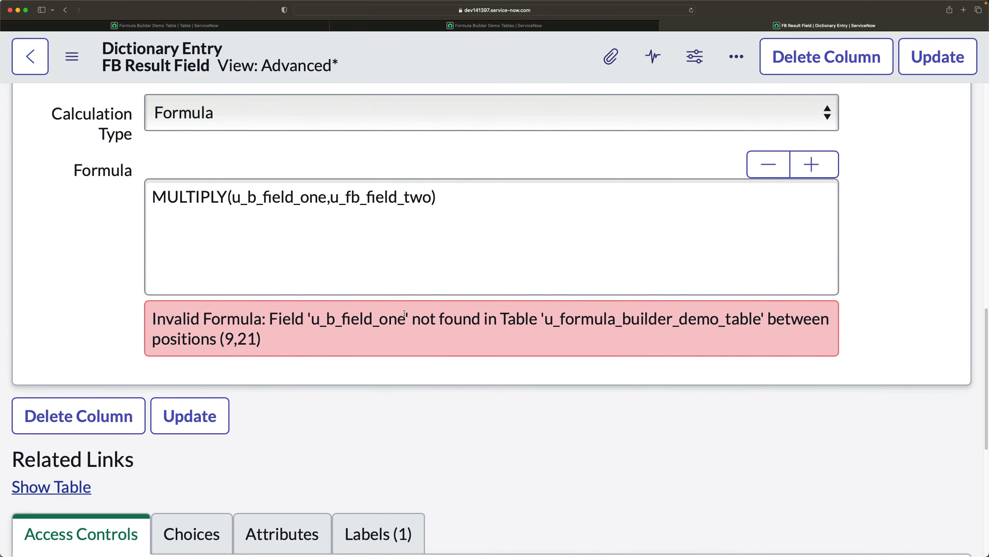
left_click_drag(545, 319, 763, 312)
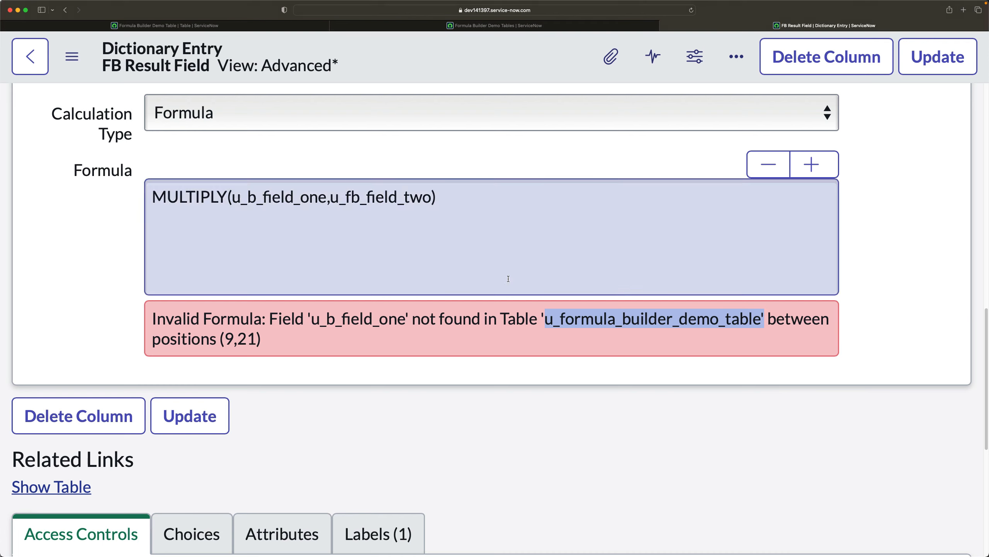
scroll(454, 327, "up", 1)
scroll(345, 288, "up", 3)
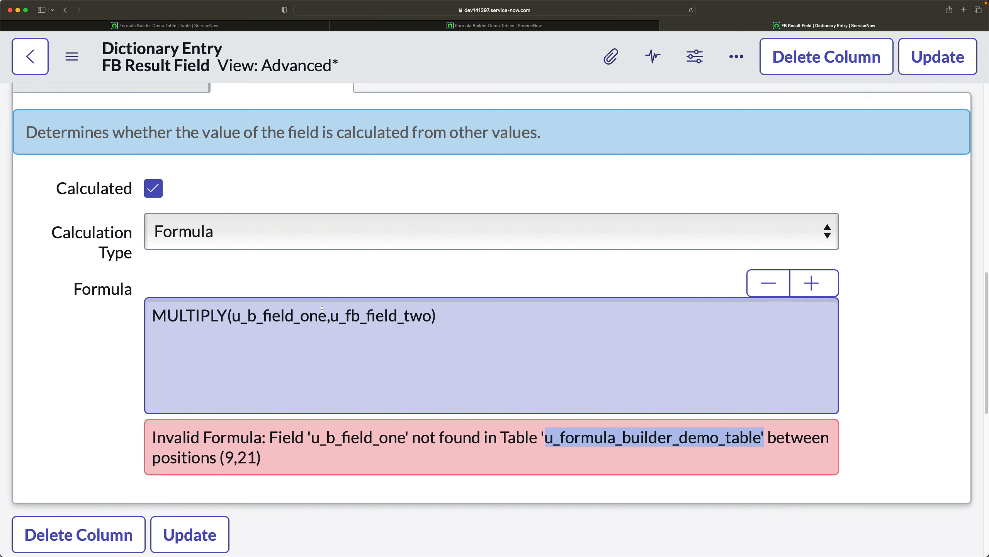
Step: Correct the formula's first argument to u_fb_field_one and save the dictionary entry
left_click(487, 351)
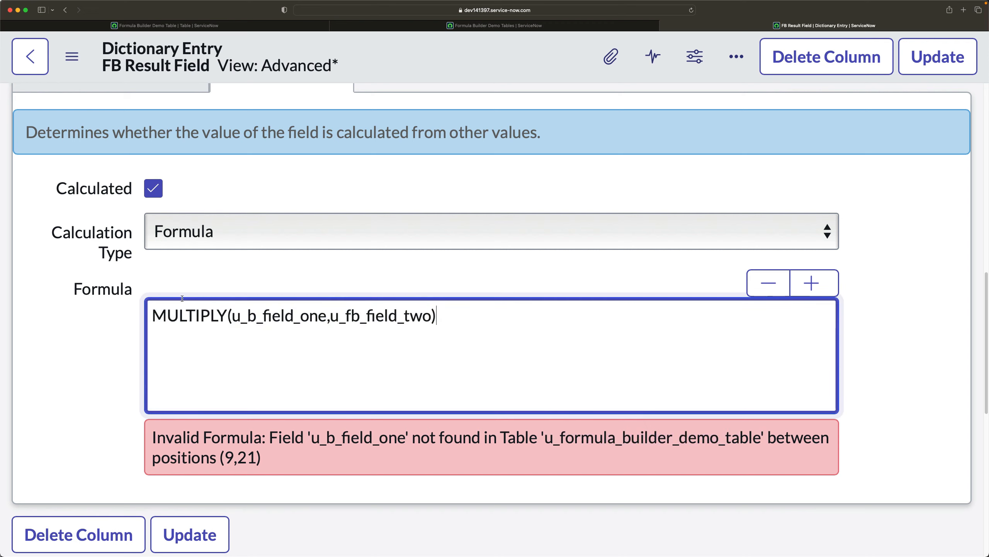
left_click(248, 315)
type("f")
right_click(497, 64)
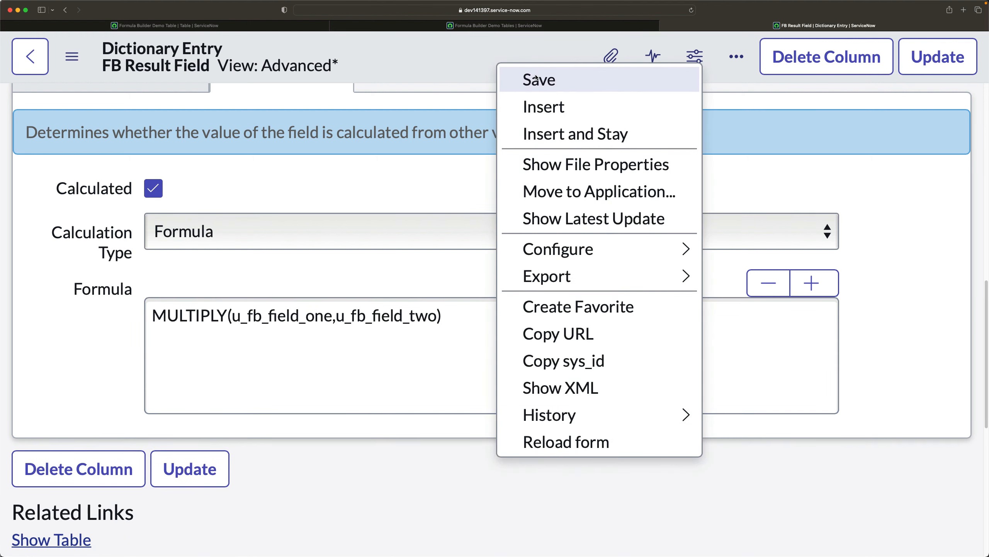
left_click(536, 78)
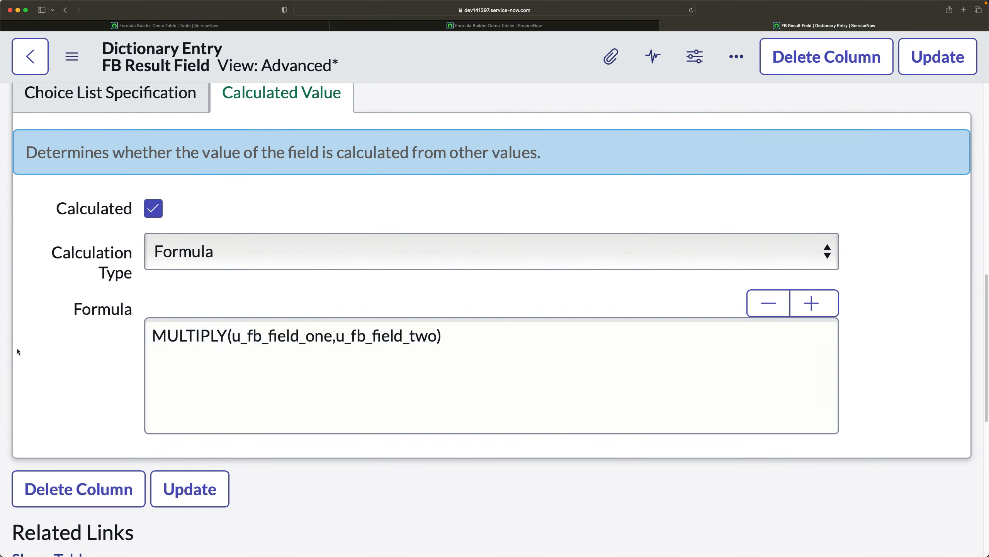
Step: Refresh the demo table's record list and check the product in FB Result Field
left_click(494, 26)
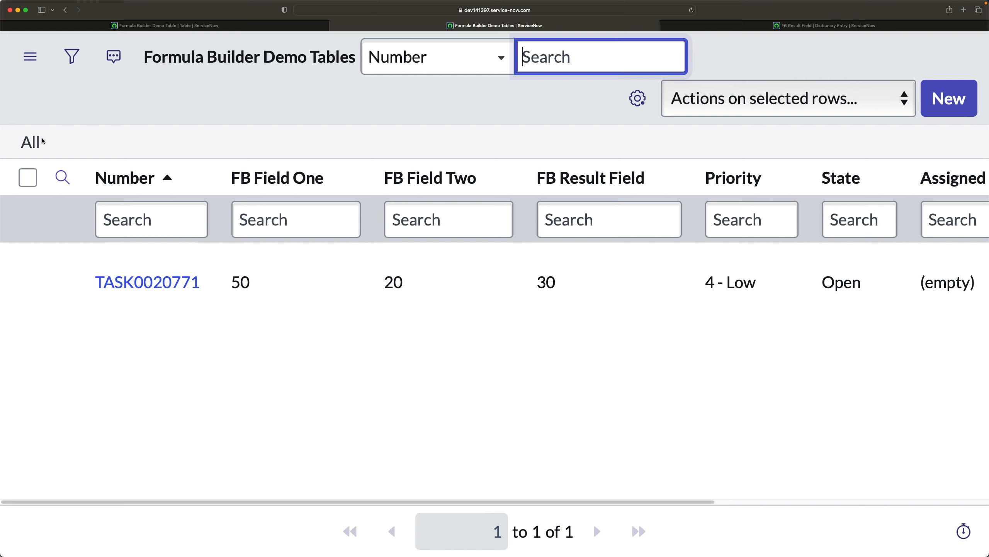
left_click(32, 142)
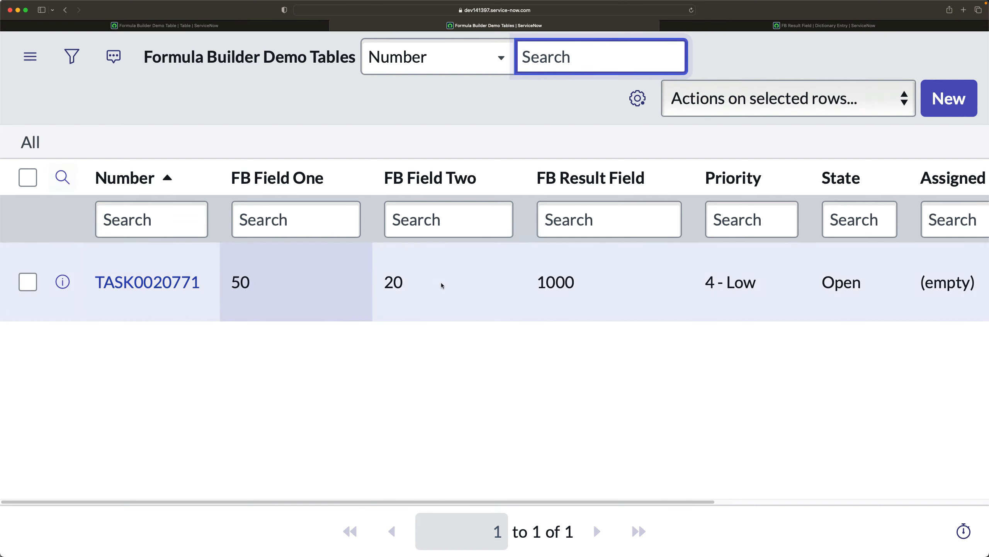
left_click_drag(537, 282, 581, 282)
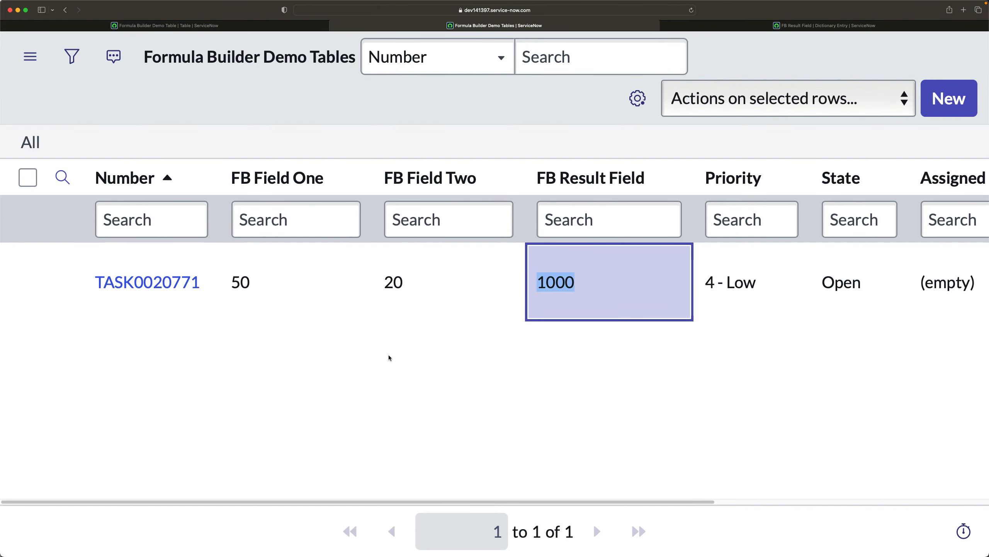
left_click(386, 354)
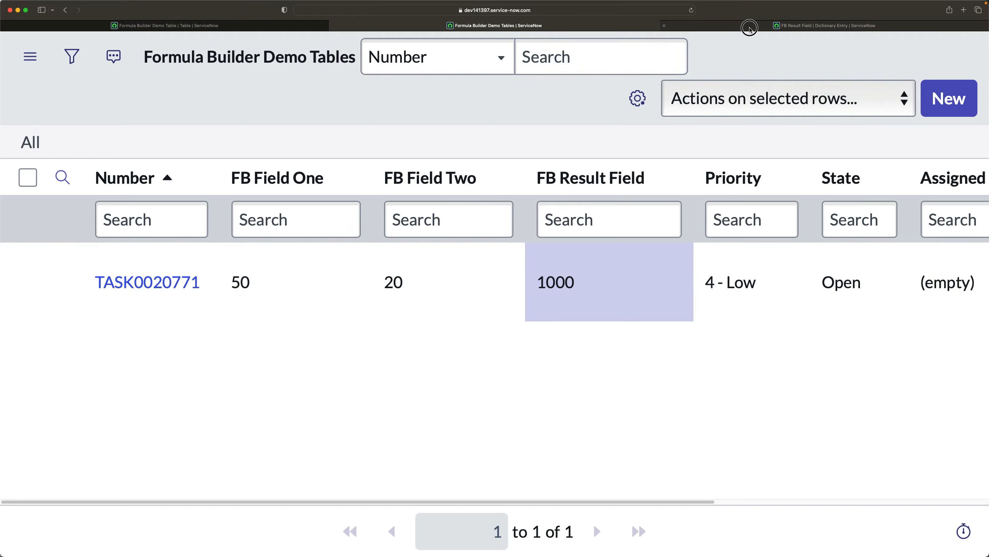
Step: Change FB Result Field's formula to DIVIDE(u_fb_field_one,u_fb_field_two) and save the dictionary entry
left_click(750, 29)
double_click(184, 336)
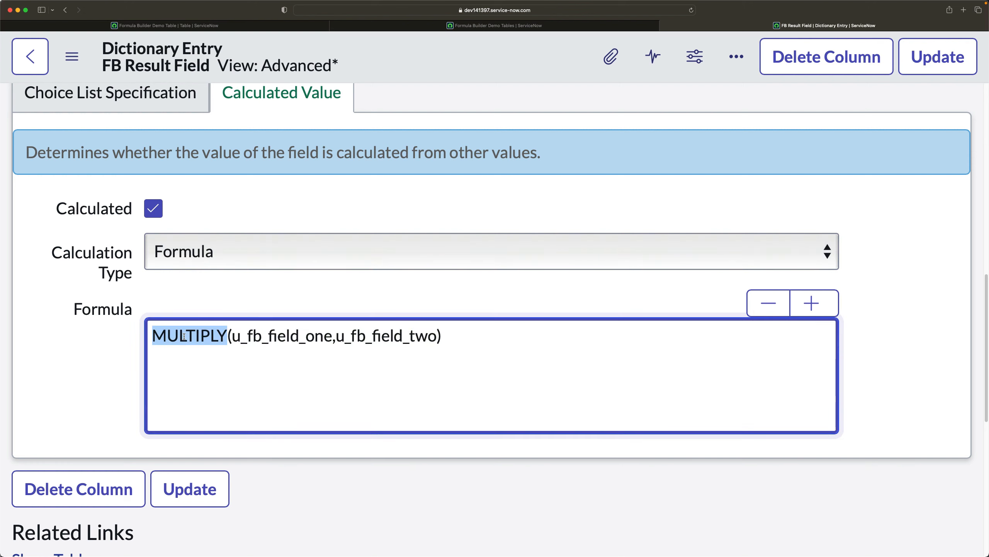
type("DIVID")
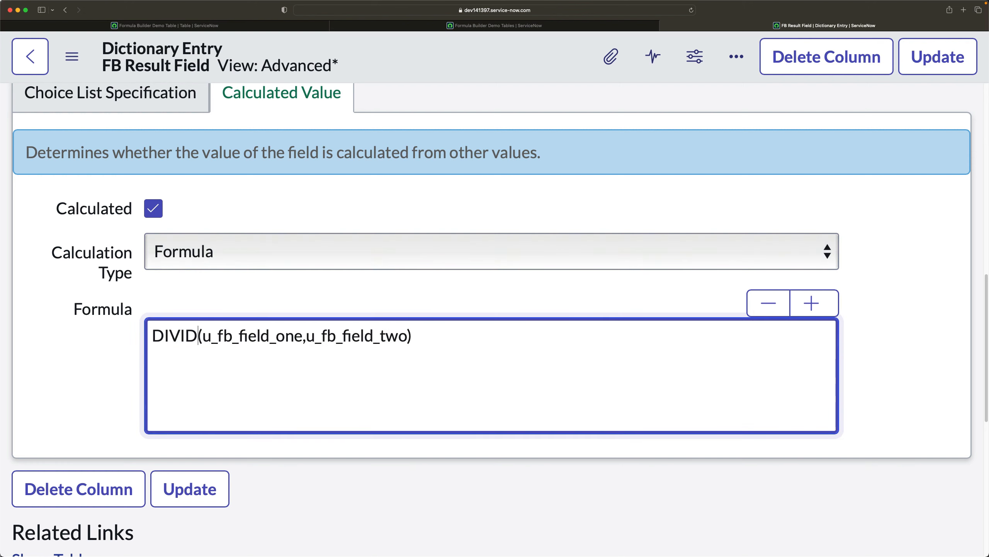
type("E")
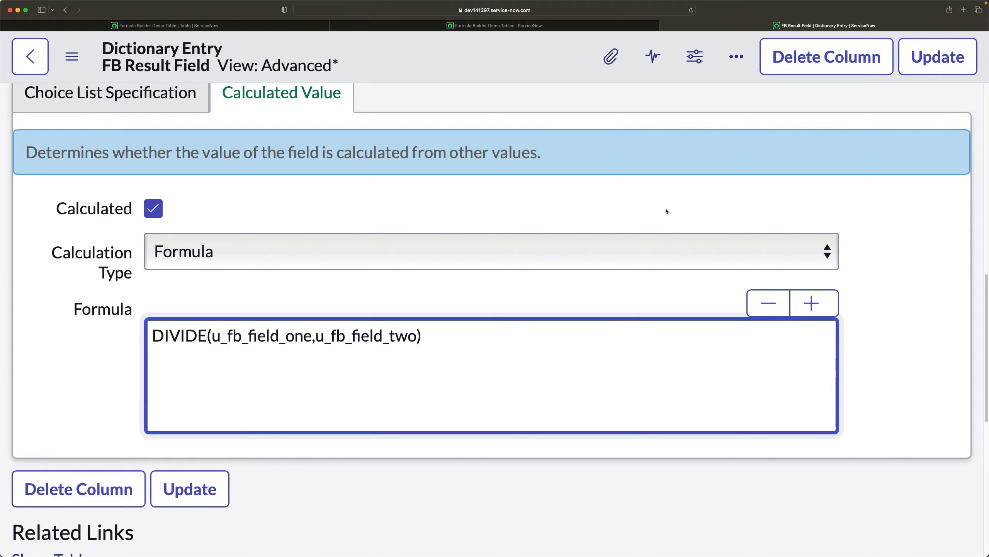
right_click(531, 53)
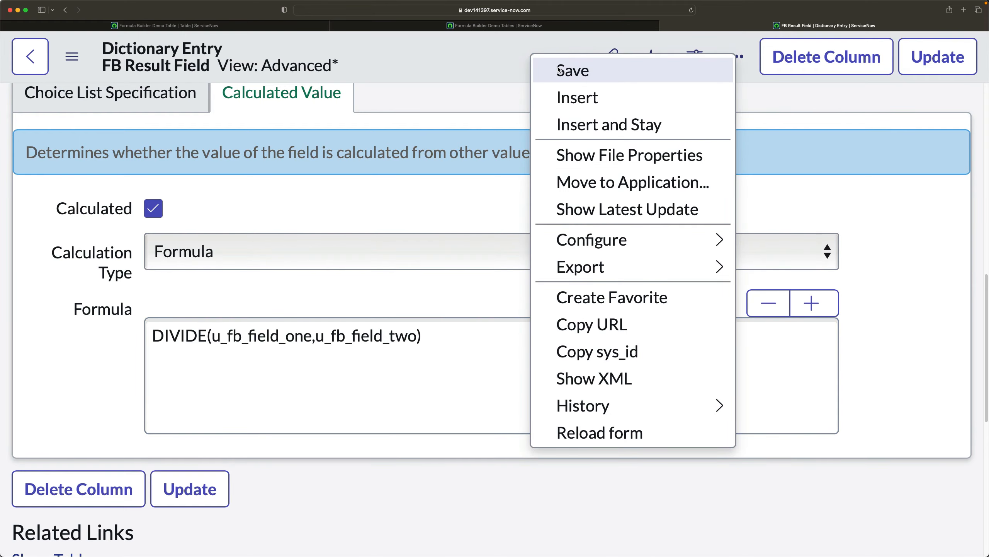
left_click(558, 69)
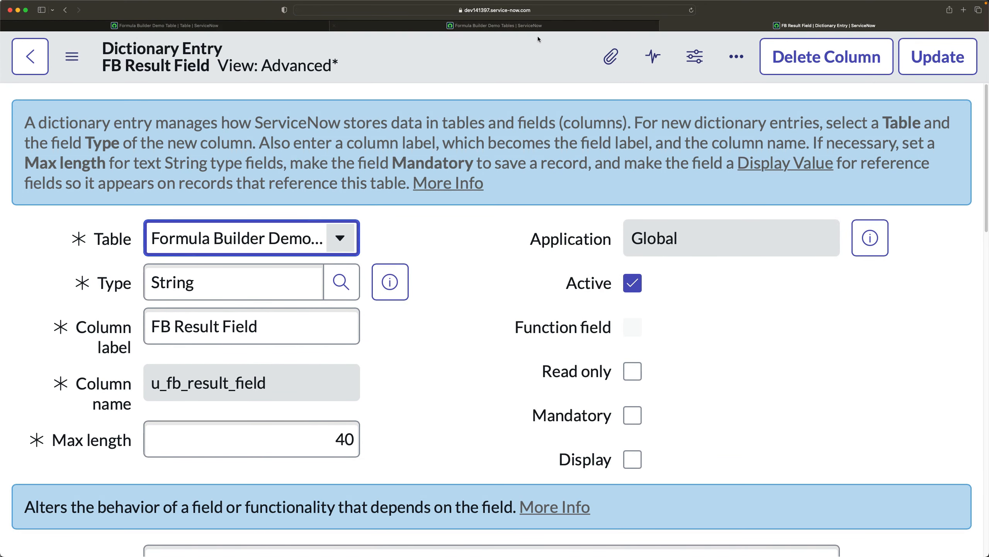
Step: Refresh the demo table's record list and check the quotient in FB Result Field and the record's Short description
left_click(510, 26)
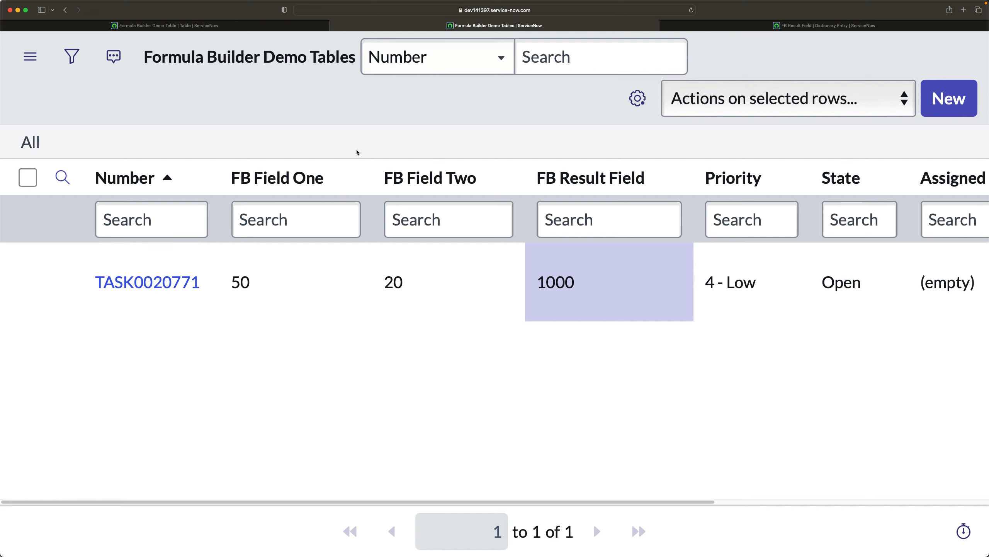
left_click(31, 144)
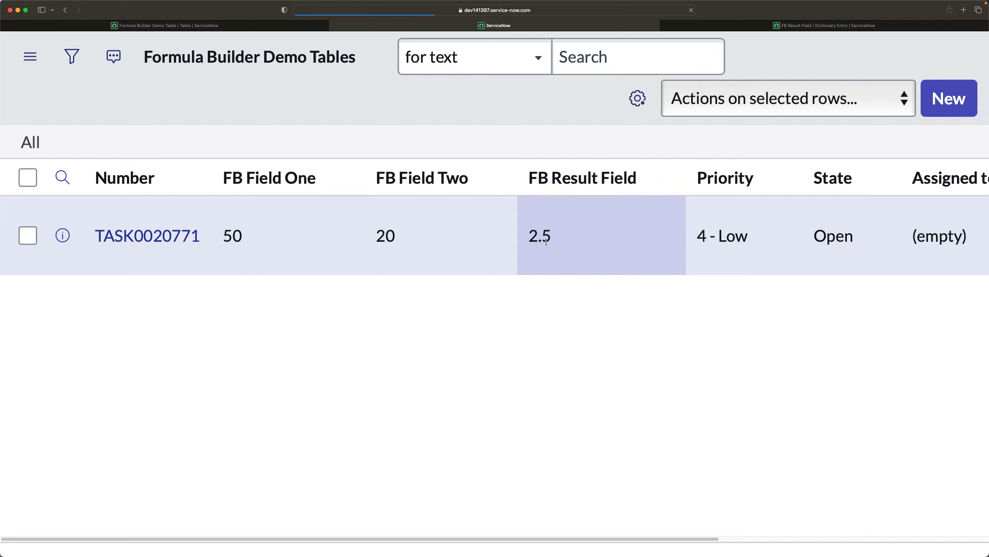
left_click_drag(540, 283, 561, 281)
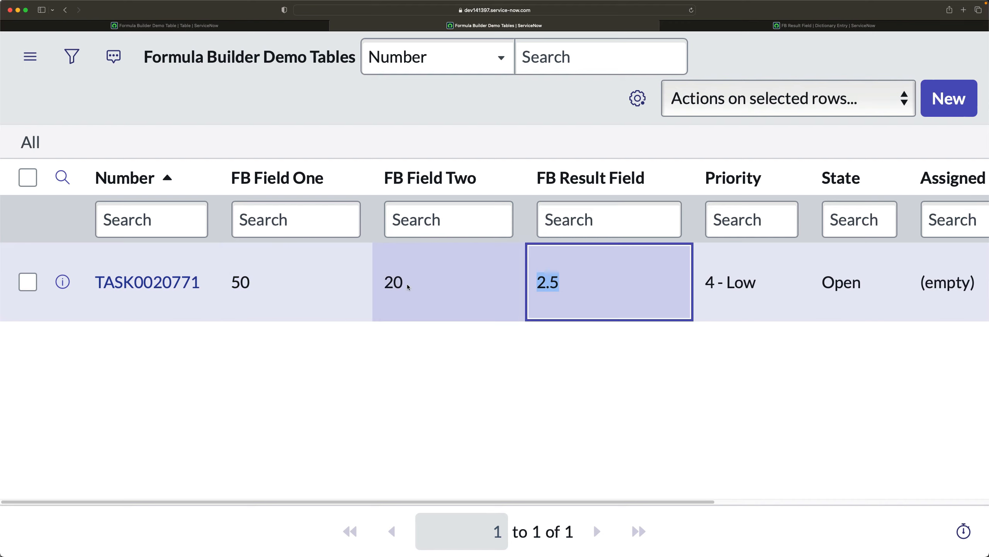
left_click(541, 293)
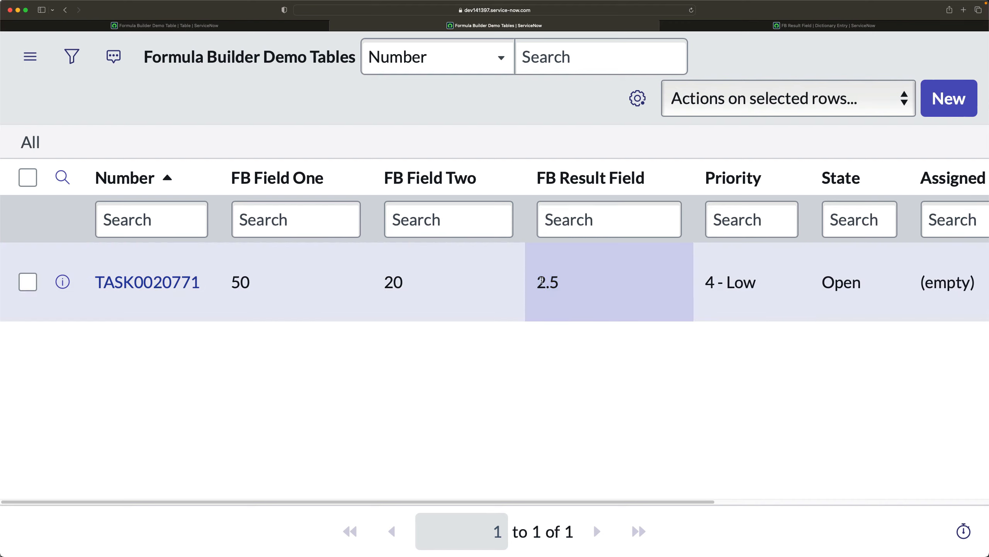
left_click_drag(541, 279, 562, 280)
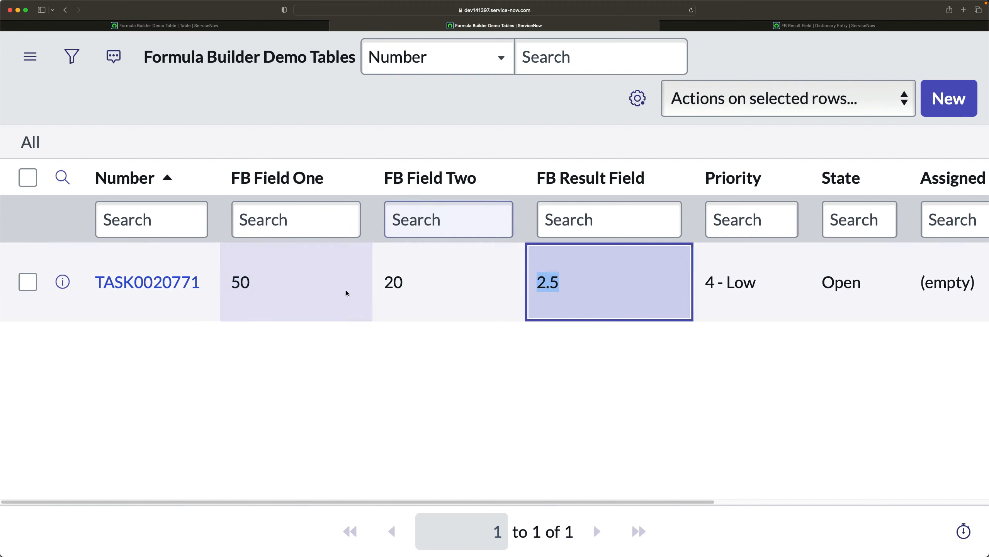
left_click_drag(446, 502, 771, 488)
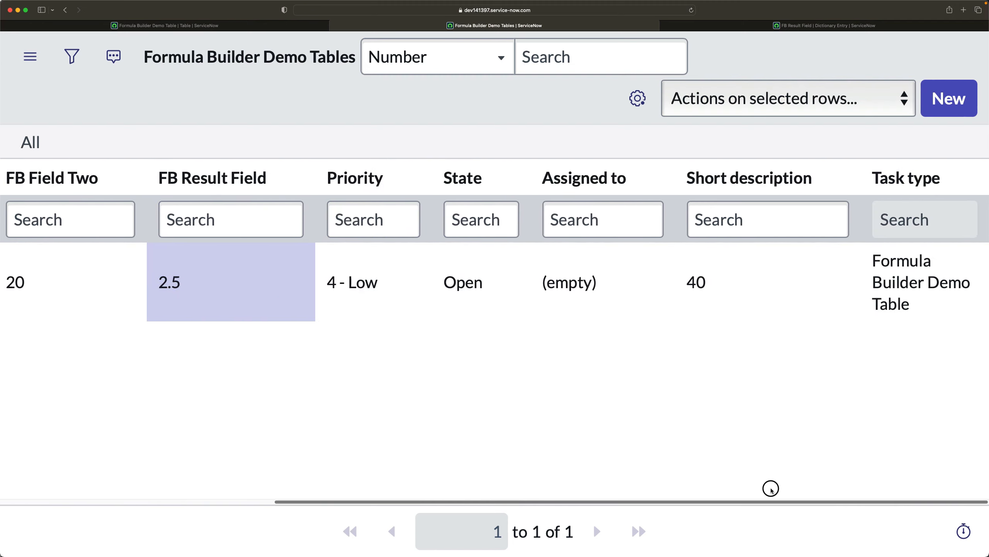
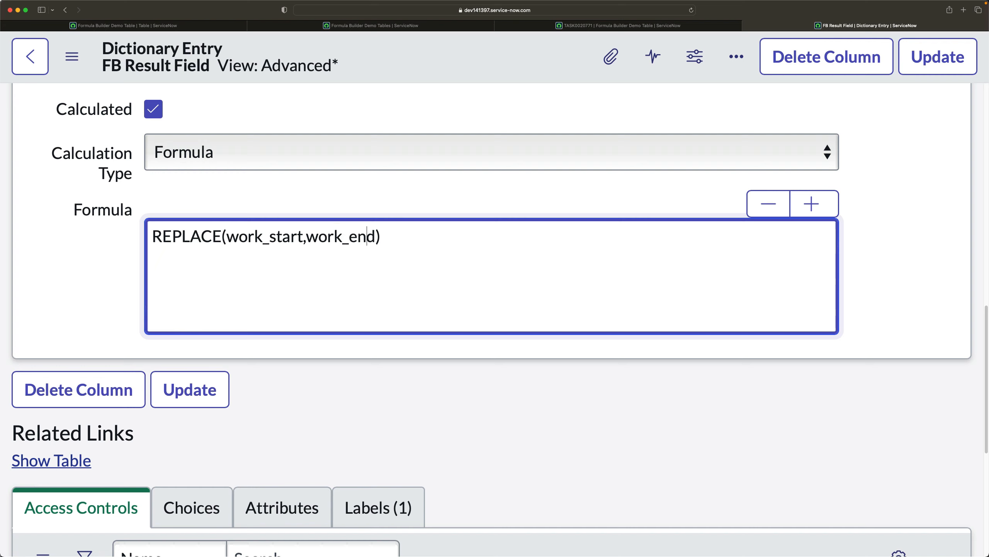
Step: Remove the work_start and work_end arguments from the REPLACE formula of FB Result Field
key("Left")
key("Right")
key("BackSpace")
key("BackSpace")
key("BackSpace")
key("BackSpace")
key("BackSpace")
key("BackSpace")
key("BackSpace")
key("BackSpace")
key("BackSpace")
key("BackSpace")
key("BackSpace")
key("BackSpace")
key("BackSpace")
key("BackSpace")
key("BackSpace")
key("BackSpace")
key("BackSpace")
key("BackSpace")
key("BackSpace")
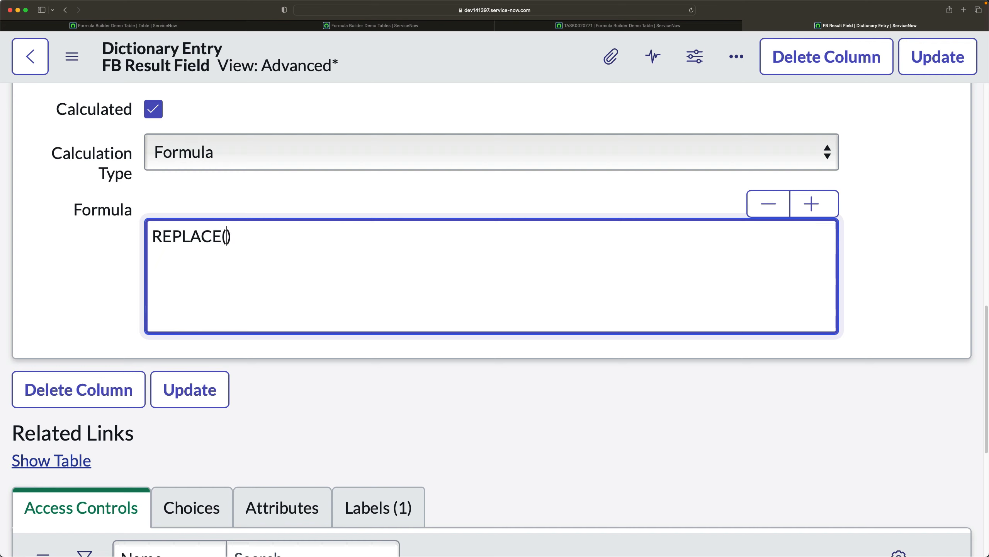
Step: Enter short_description, 'my' and 'SAAS' as the arguments of the REPLACE formula
type("\"")
key("BackSpace")
type("short_descript")
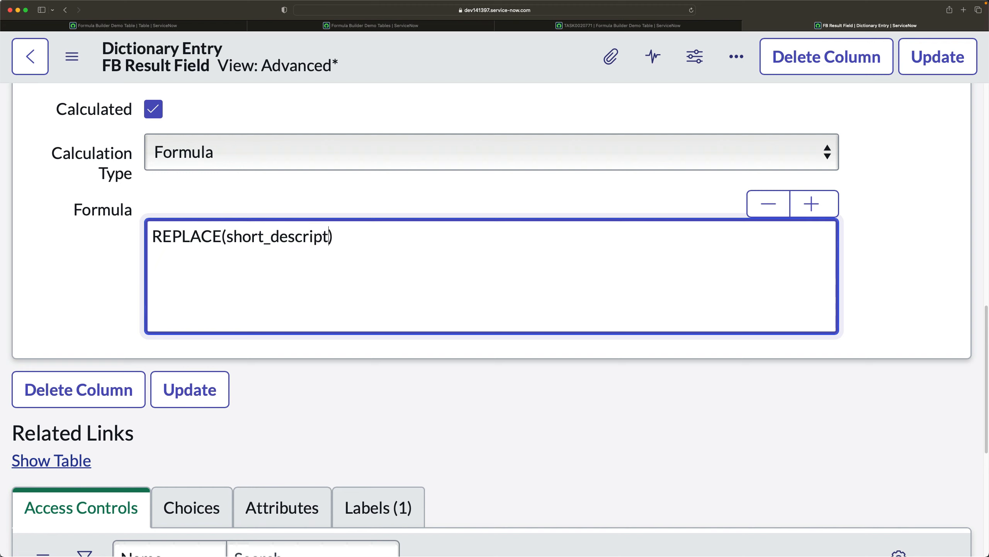
type("ion,")
type("\"")
type("my")
key("Right")
type(",")
type("','SAAS")
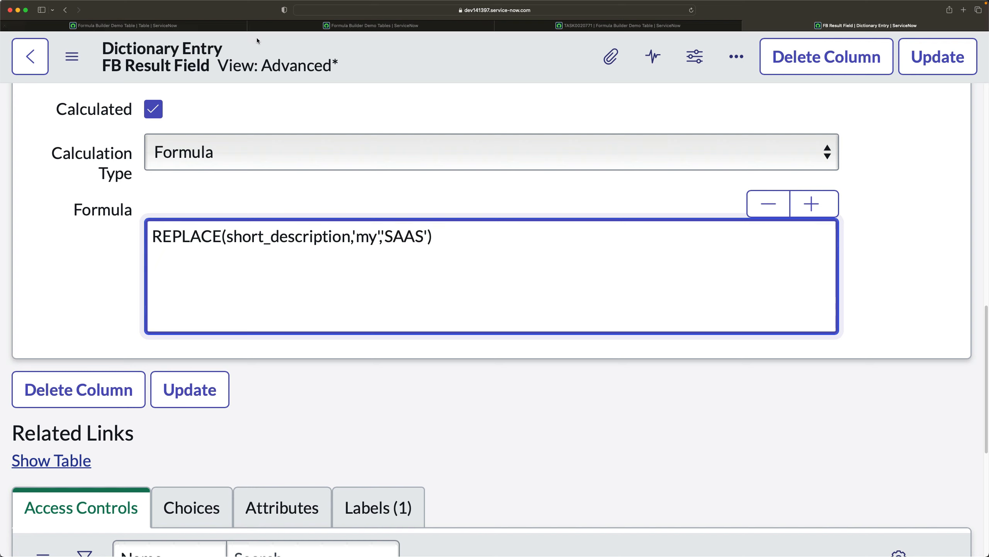
Step: Try to save the dictionary entry with the REPLACE formula and inspect the feedback on the Formula field
right_click(447, 58)
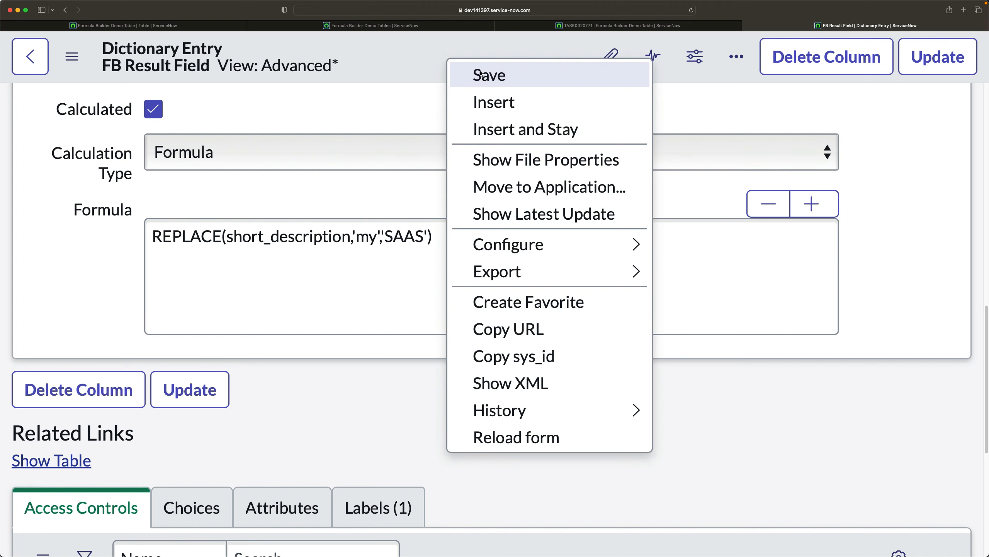
left_click(323, 299)
left_click(509, 372)
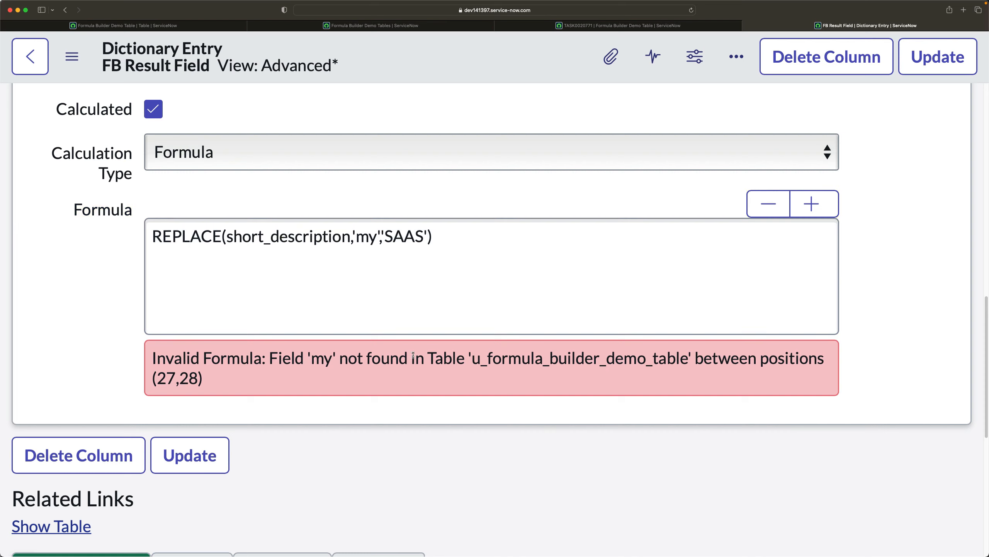
left_click(389, 303)
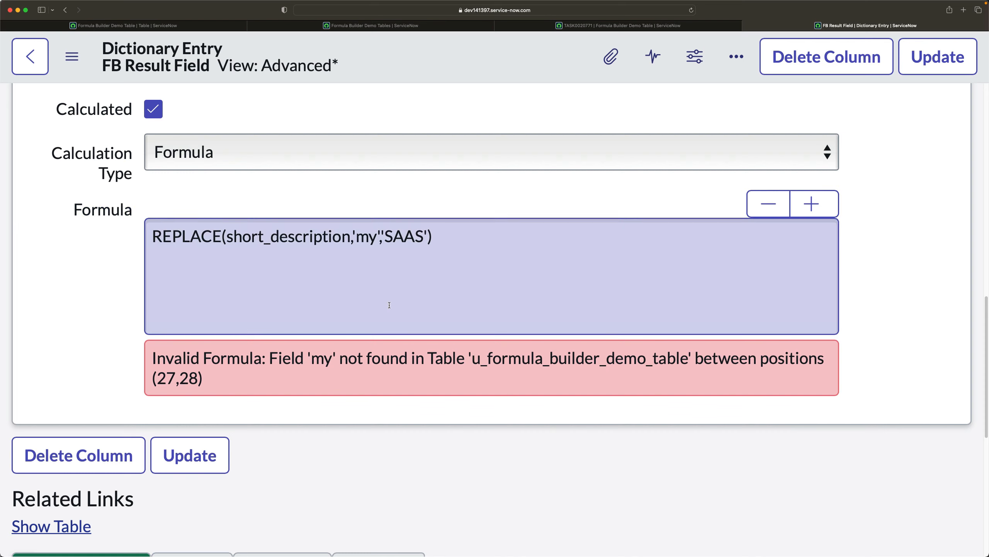
left_click(378, 233)
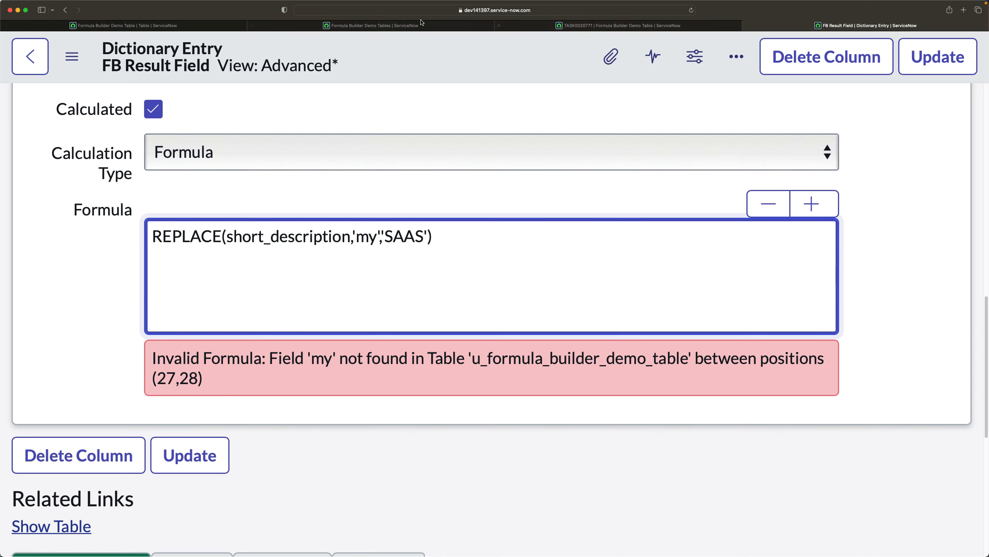
Step: Check the Short description of the demo record and return to FB Result Field's formula
left_click(642, 26)
scroll(240, 321, "down", 3)
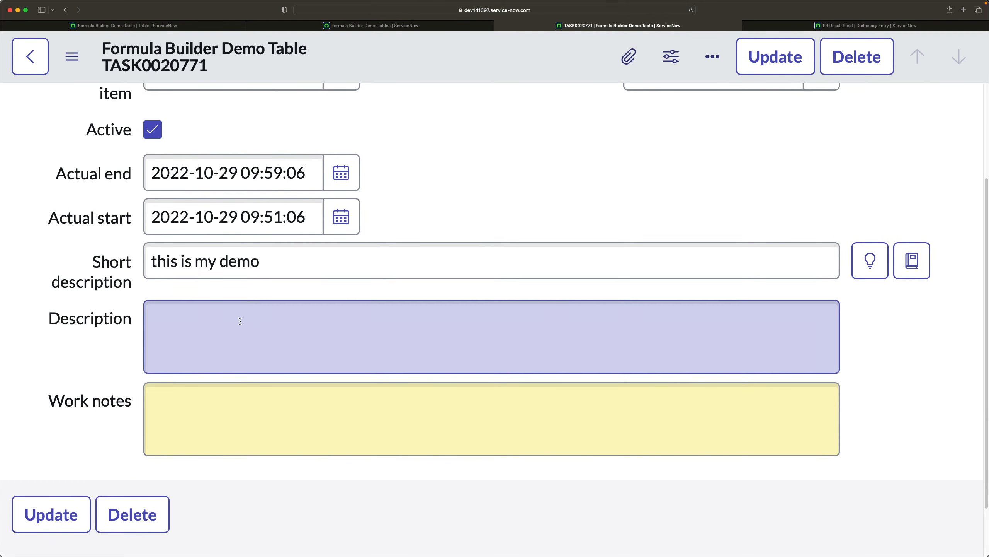
left_click(840, 26)
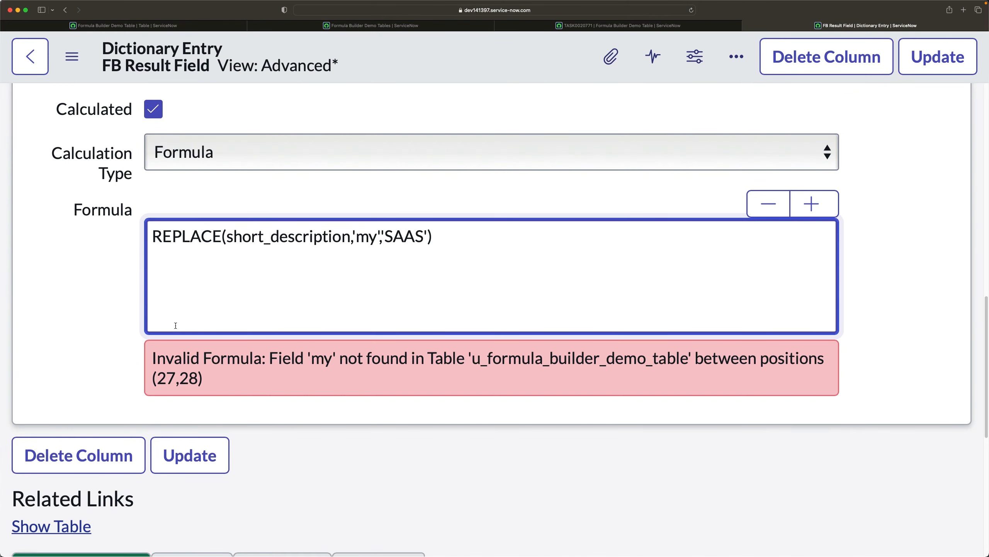
Step: Replace the single quotes around my with double quotes in the REPLACE formula
left_click(354, 230)
key("BackSpace")
type("\"")
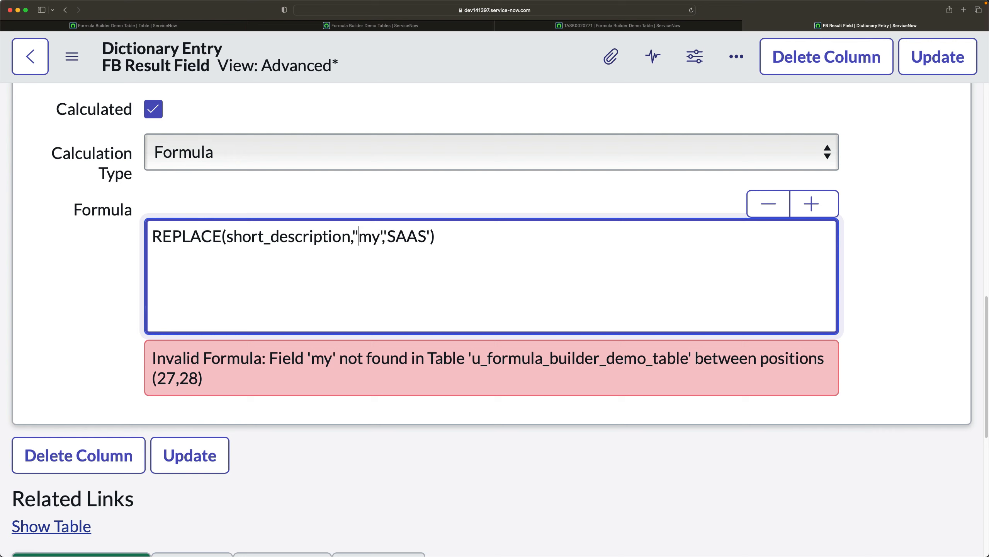
key("Right")
key("Right")
key("BackSpace")
type("\"")
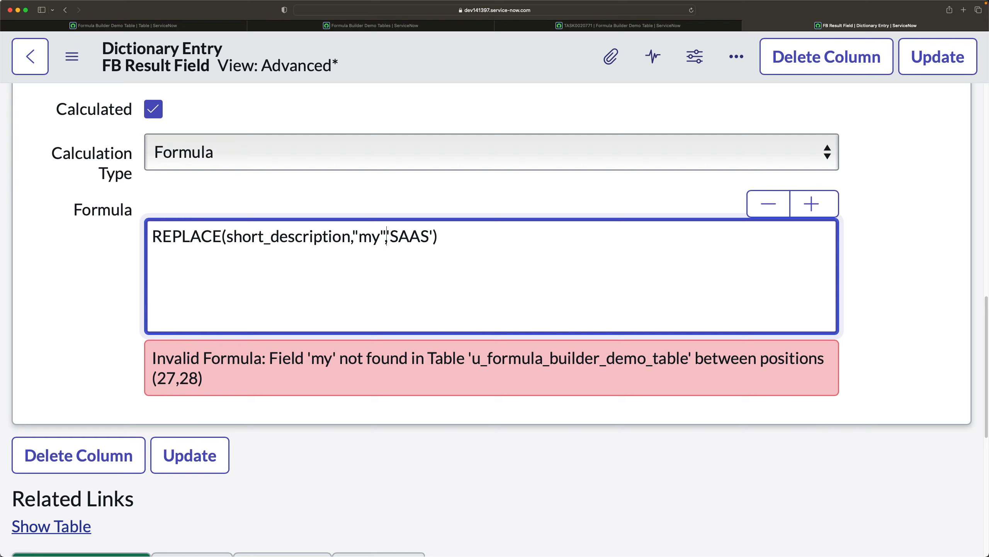
Step: Replace the single quotes around SAAS with double quotes in the REPLACE formula
key("Left")
key("BackSpace")
type("\"")
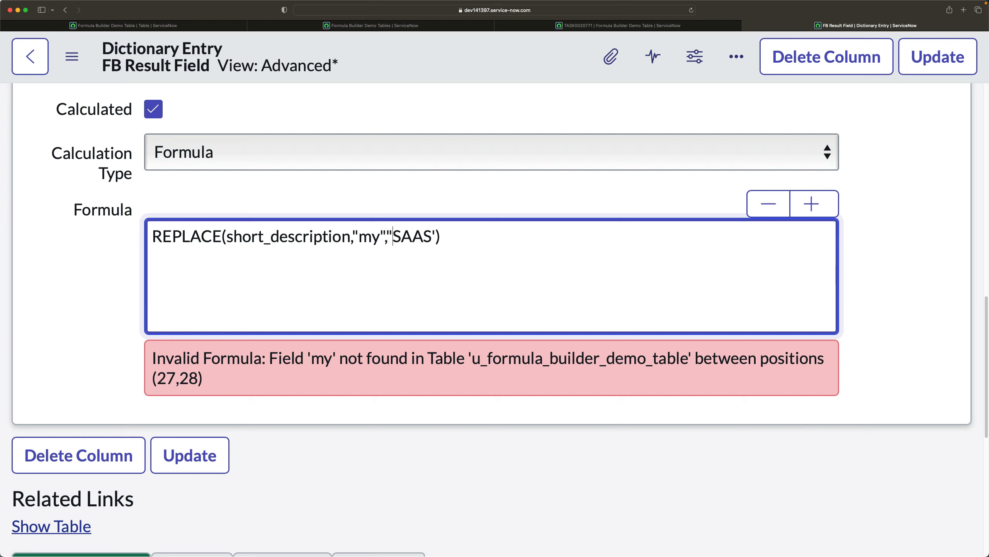
key("Right")
key("Right")
key("Right")
key("Right")
key("BackSpace")
type("\"")
Step: Check the demo record's Short description and save FB Result Field's dictionary entry with the double-quoted REPLACE formula
left_click(624, 26)
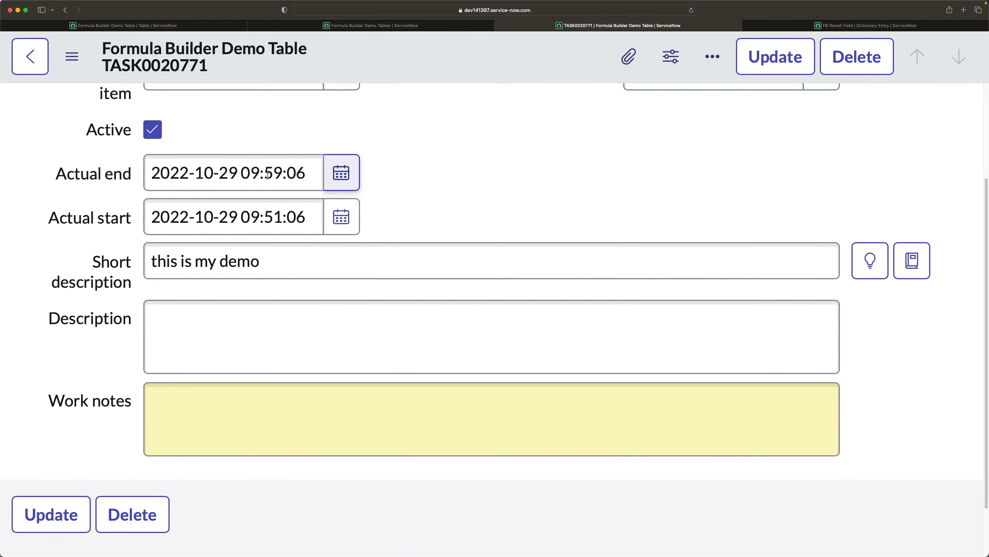
left_click(826, 22)
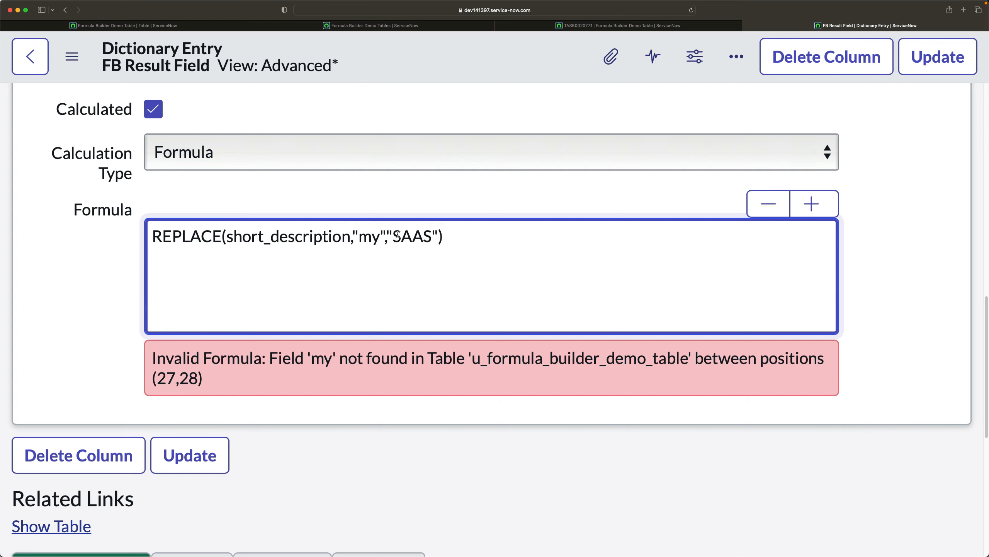
right_click(463, 55)
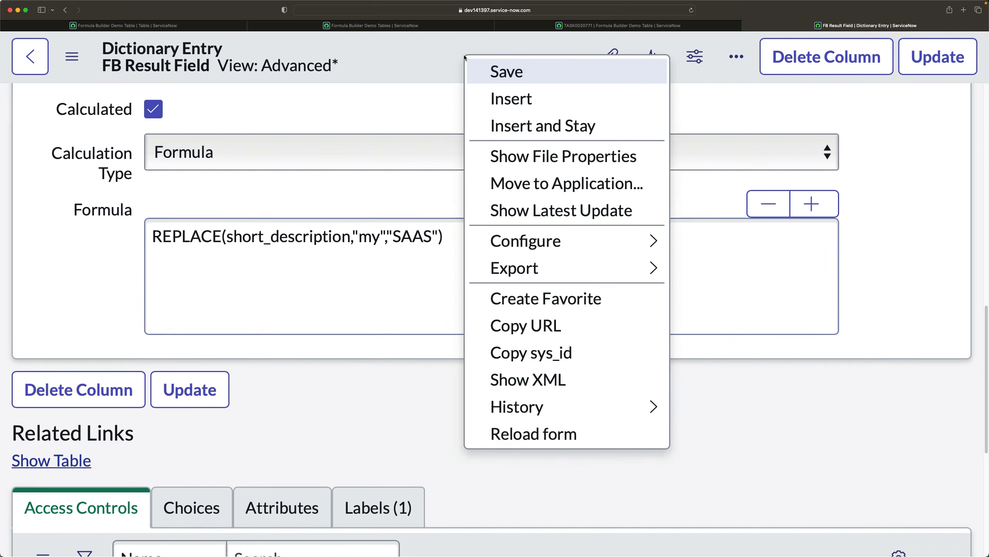
left_click(502, 73)
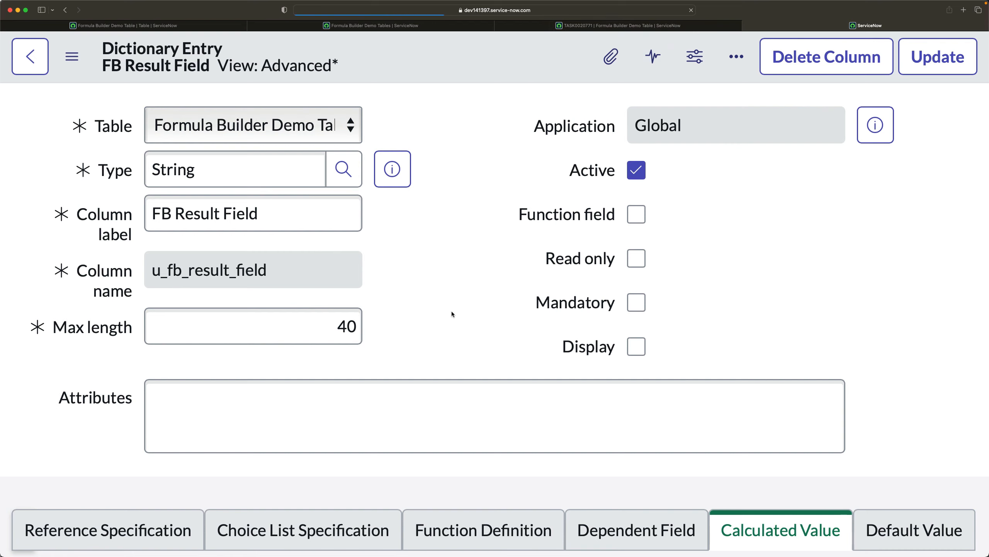
Step: Examine the saved REPLACE formula of FB Result Field, going through its field, search text and replacement text arguments
scroll(454, 314, "down", 4)
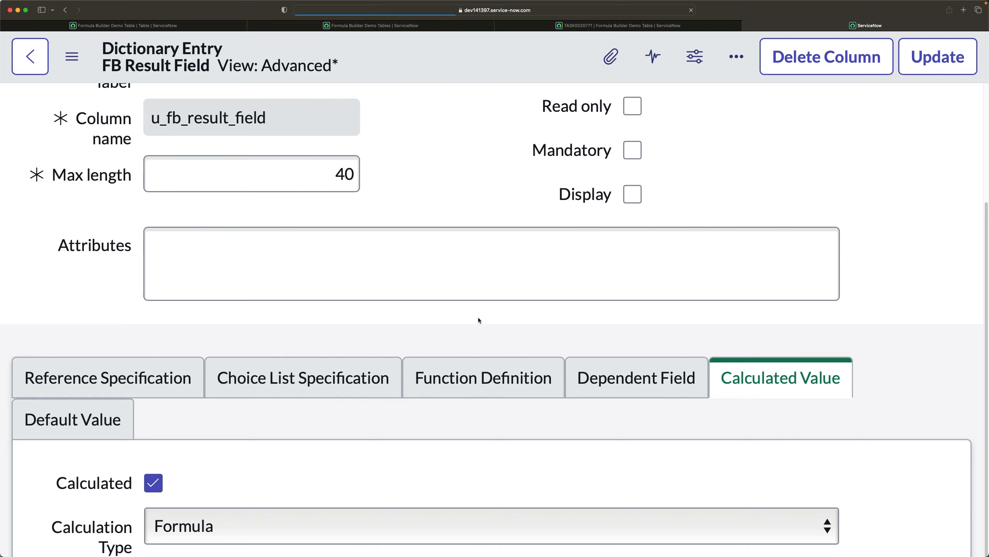
scroll(479, 319, "up", 4)
scroll(490, 319, "down", 4)
scroll(490, 320, "up", 4)
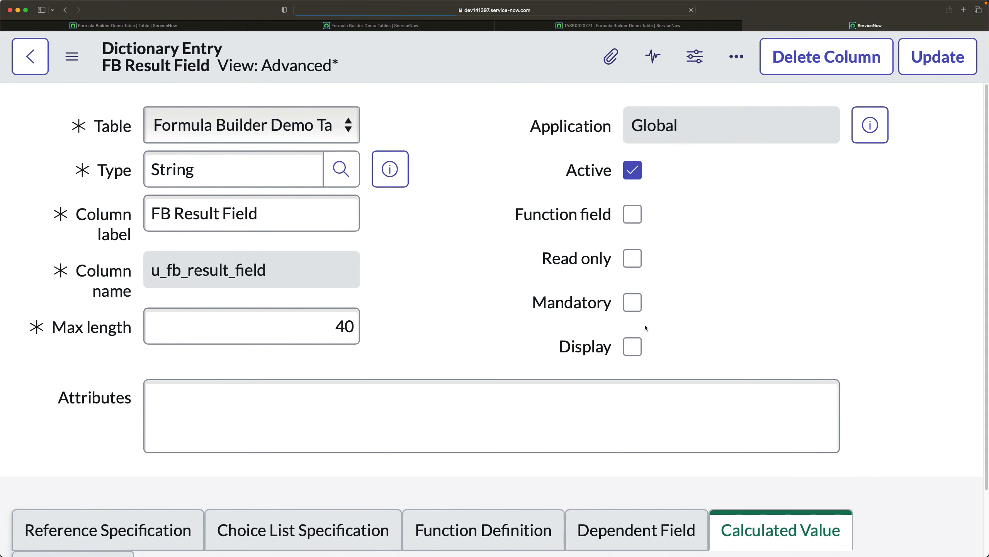
scroll(645, 327, "down", 4)
scroll(500, 338, "up", 4)
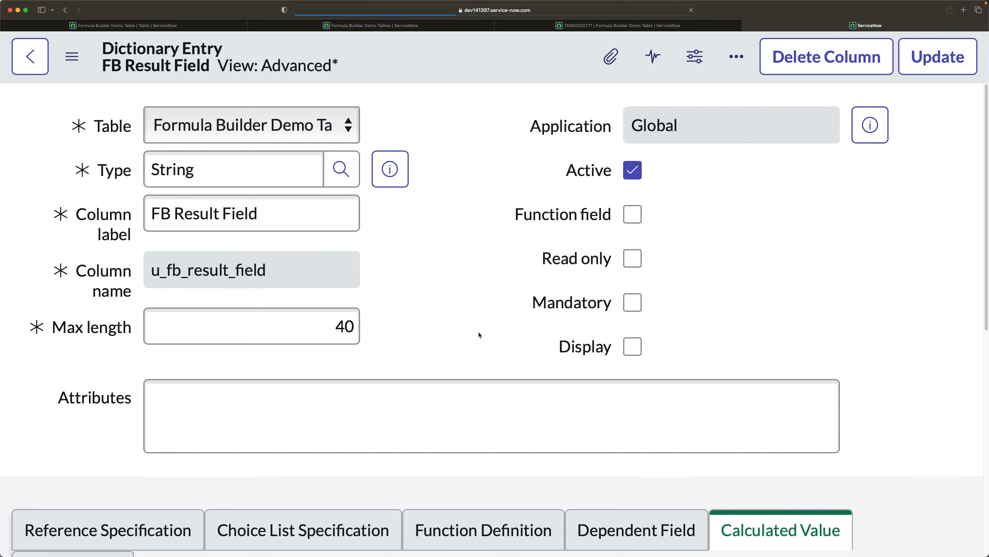
scroll(486, 332, "down", 10)
scroll(485, 332, "up", 5)
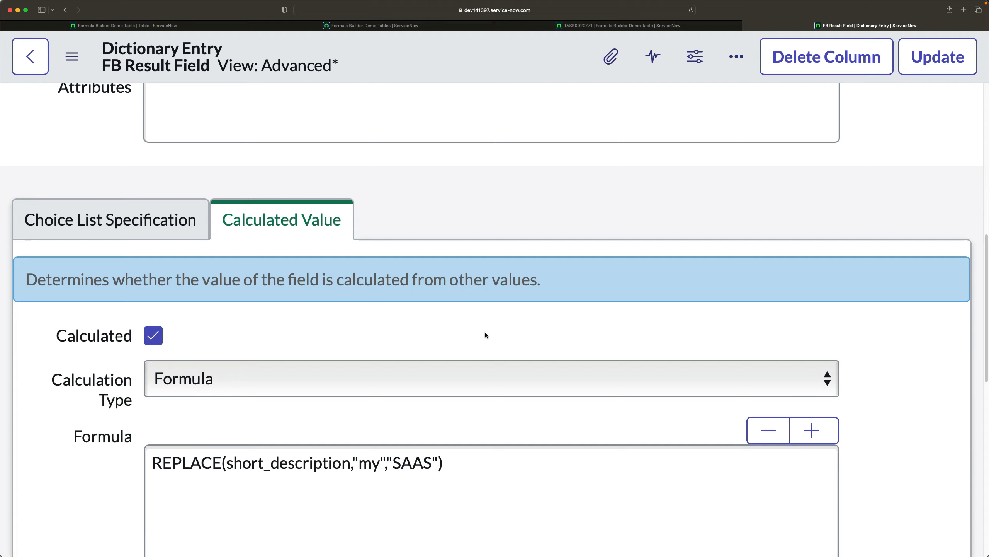
left_click(305, 465)
scroll(296, 428, "down", 5)
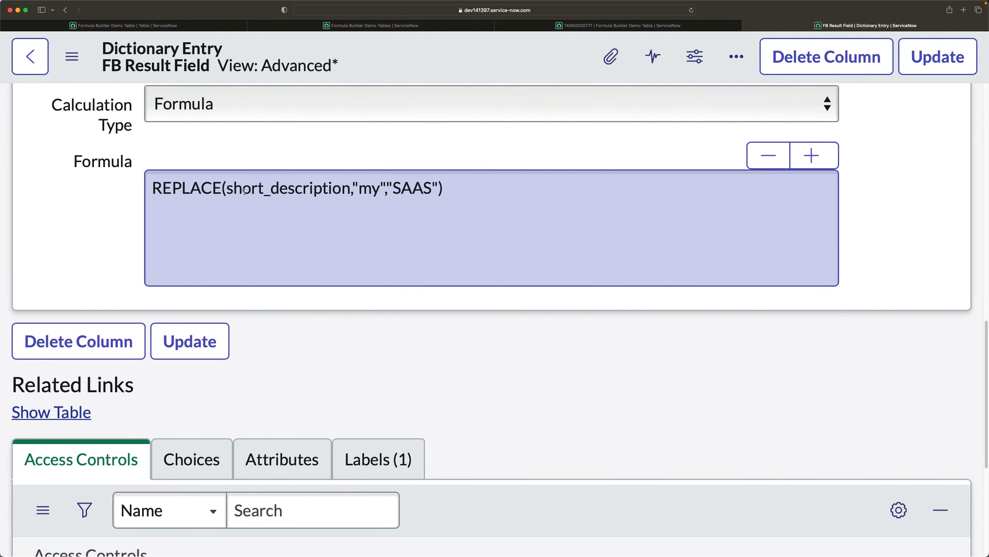
left_click_drag(159, 187, 389, 187)
left_click(261, 232)
left_click_drag(232, 188, 352, 187)
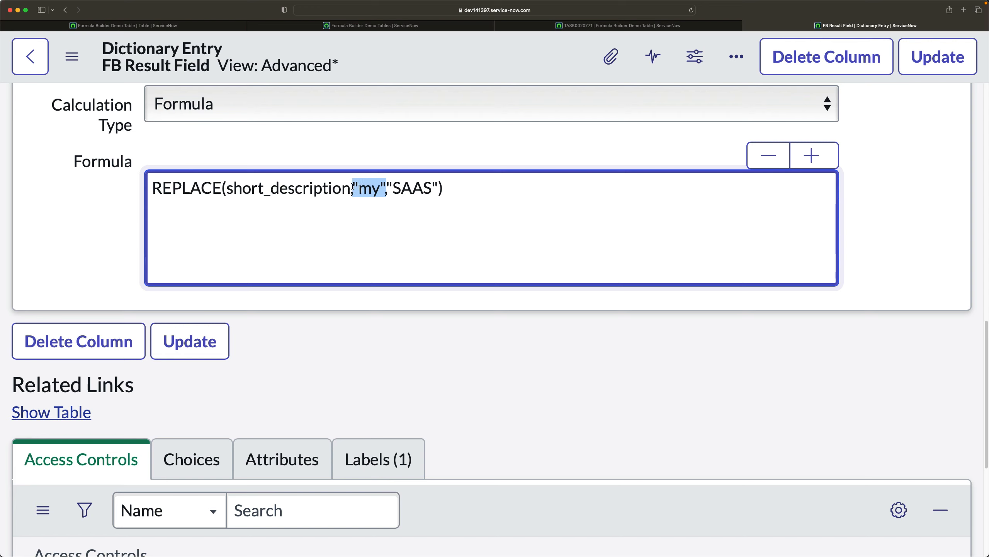
left_click(401, 188)
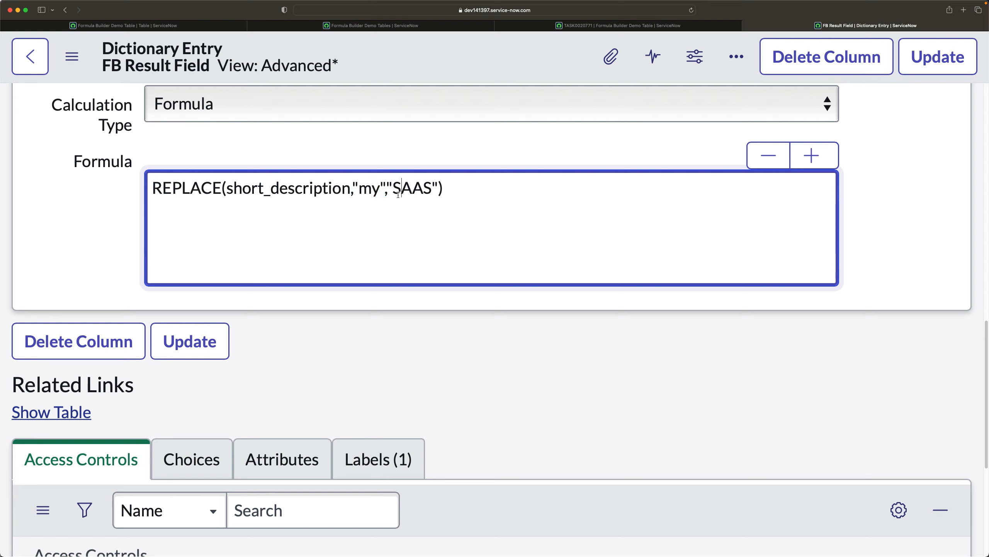
left_click_drag(393, 189, 438, 184)
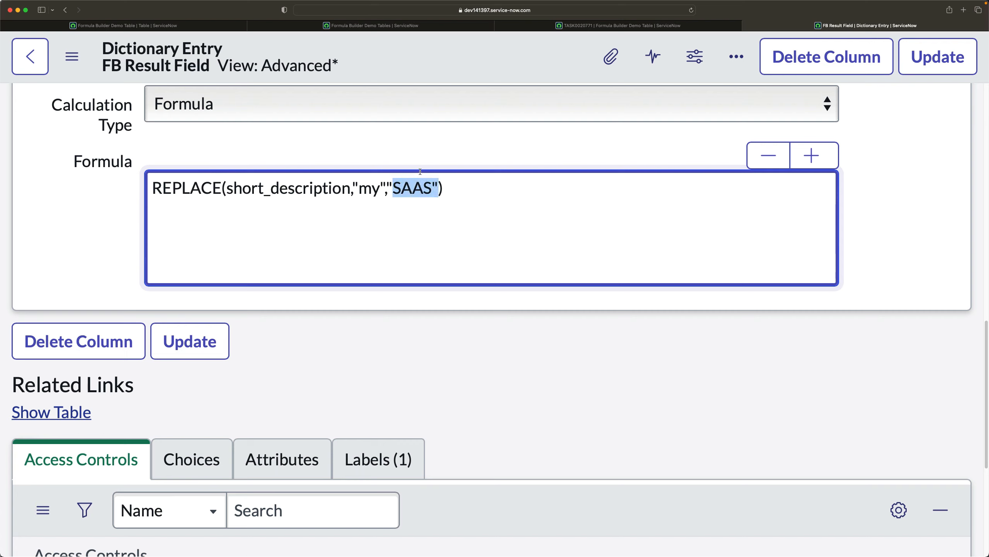
left_click(434, 203)
Step: Refresh the Formula Builder Demo Tables list and compare the record's FB Result Field with its Short description
left_click(545, 26)
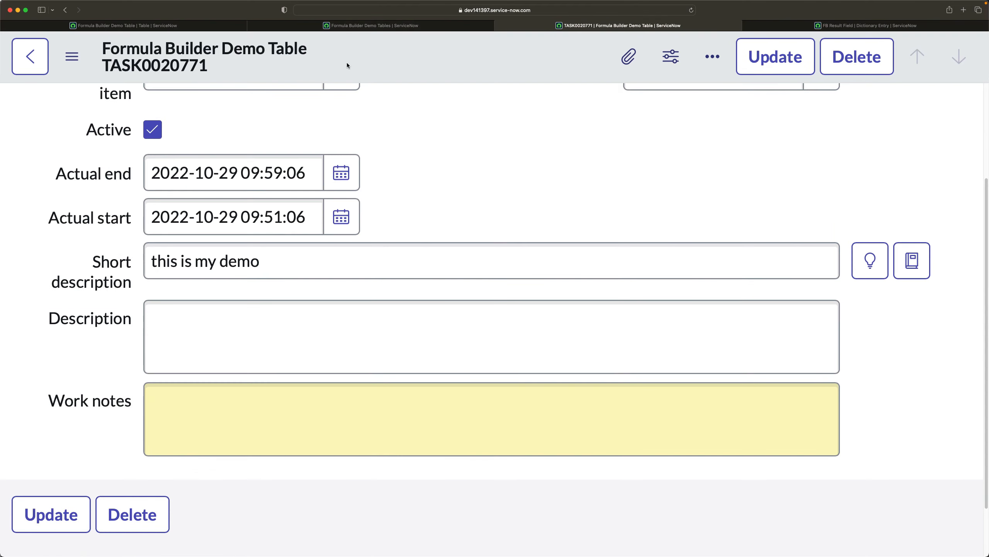
left_click(395, 26)
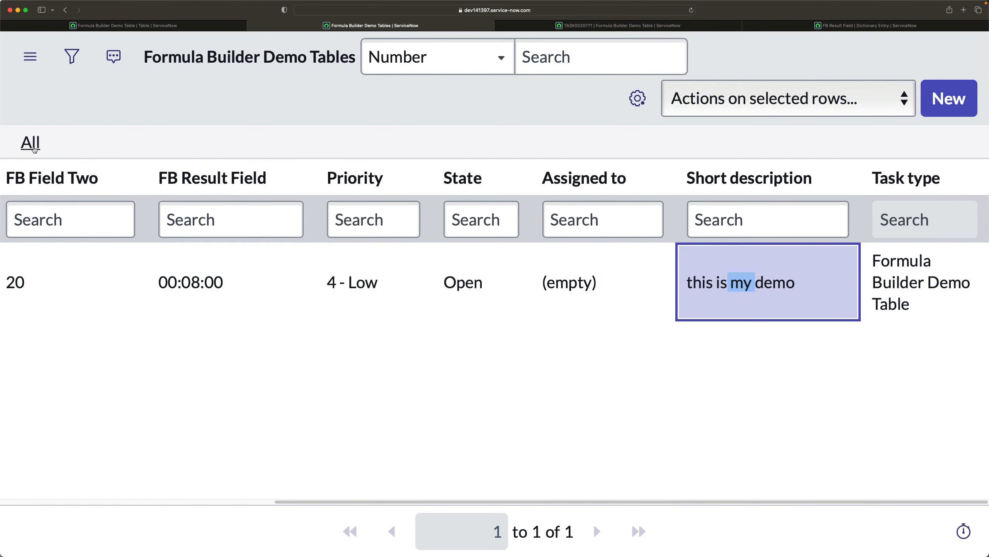
left_click(32, 143)
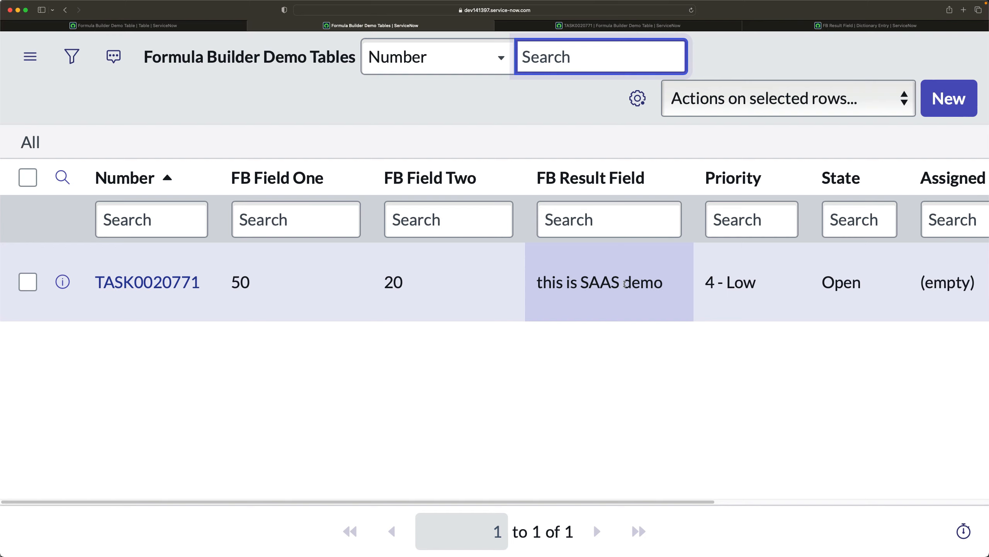
left_click_drag(573, 501, 847, 501)
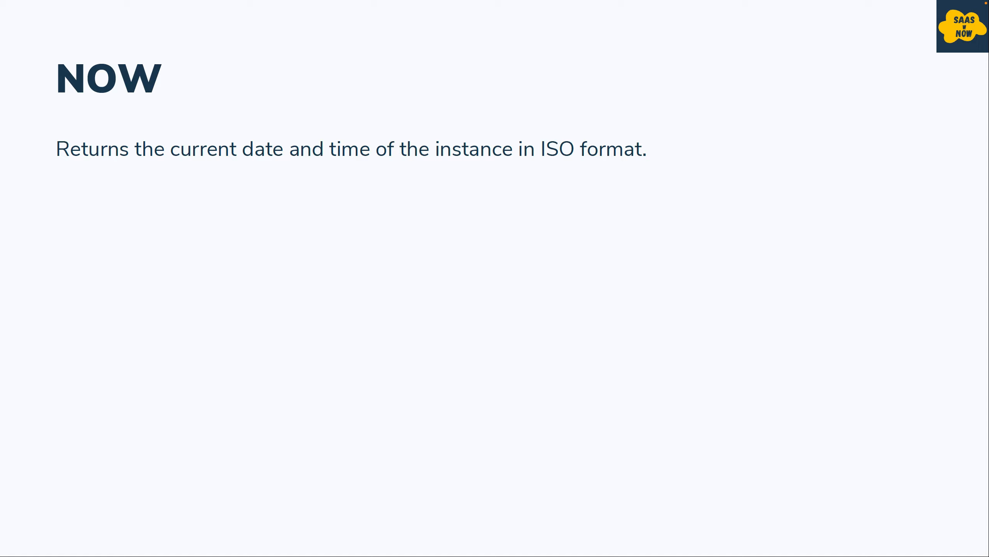
key("super+Tab")
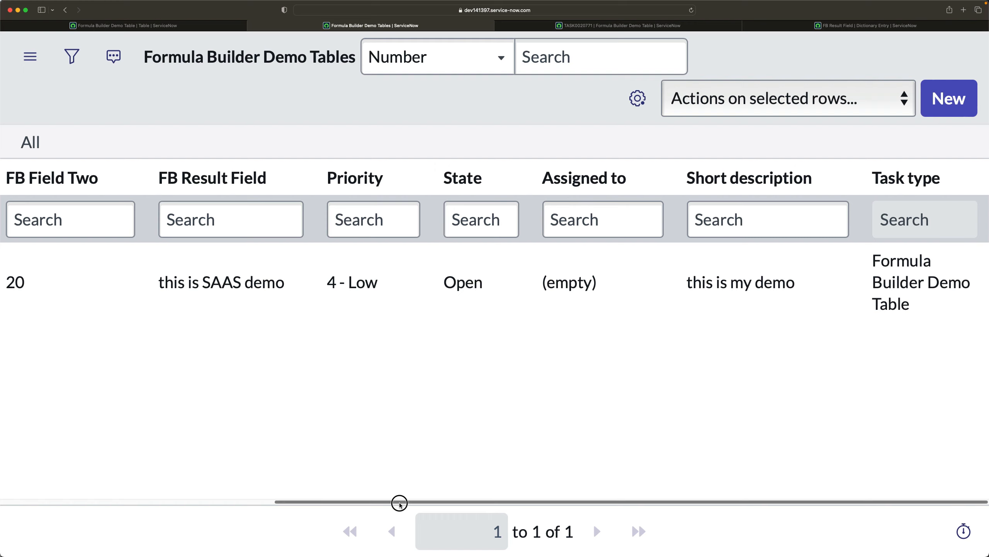
scroll(397, 503, "left", 5)
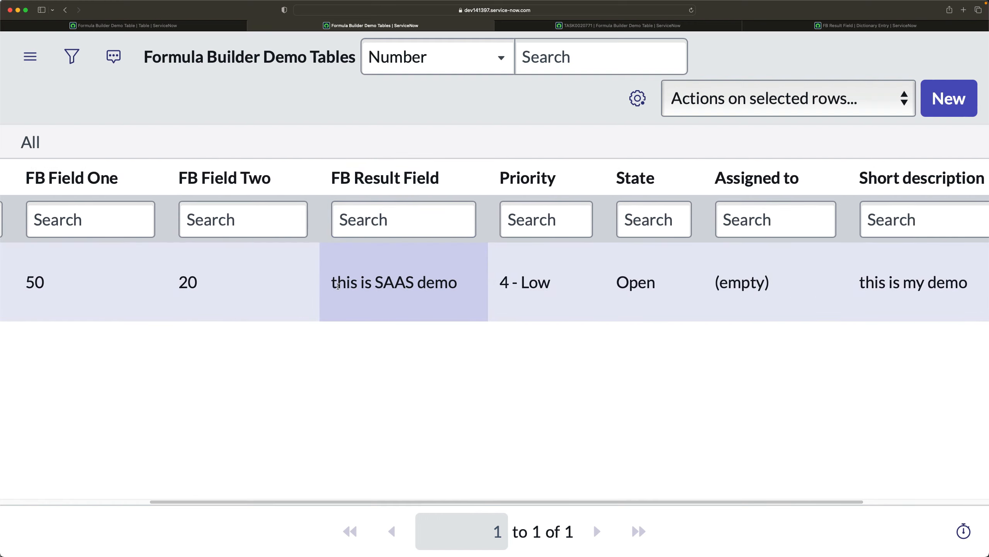
left_click_drag(338, 285, 457, 281)
Step: Change the function name in FB Result Field's formula to NOW
left_click(830, 26)
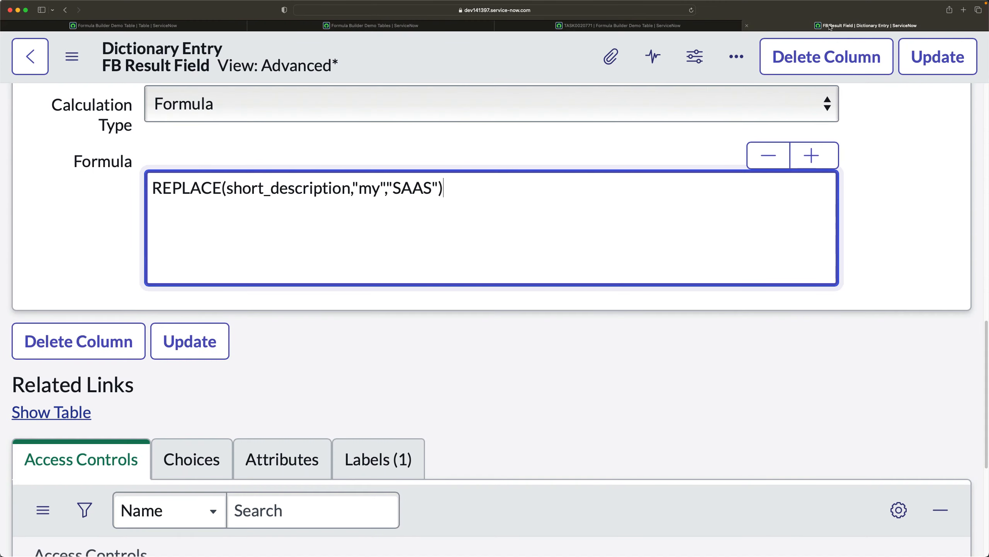
double_click(212, 188)
type("NOW")
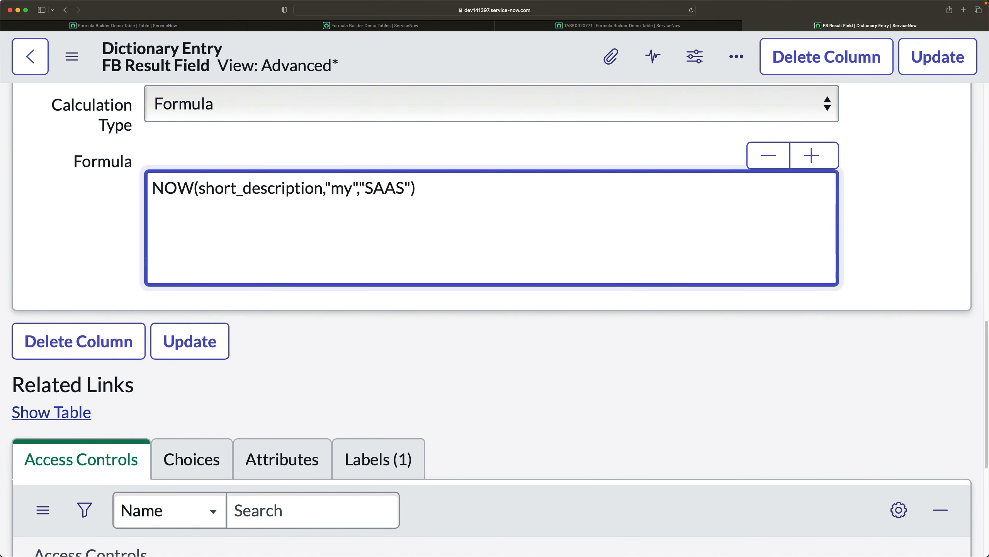
Step: Remove the "my" and "SAAS" arguments from the NOW formula, keeping only short_description in the parentheses
key("Right")
key("Right")
key("Right")
key("Right")
key("Right")
key("Right")
key("Right")
key("Right")
key("Right")
key("Right")
key("Right")
key("Right")
key("Right")
key("Right")
key("Right")
key("Right")
key("Right")
key("Right")
key("Right")
key("Right")
key("Right")
key("Right")
key("Right")
key("Right")
key("Right")
key("BackSpace")
key("BackSpace")
key("BackSpace")
key("BackSpace")
key("BackSpace")
key("BackSpace")
key("BackSpace")
key("BackSpace")
key("BackSpace")
key("BackSpace")
key("BackSpace")
key("BackSpace")
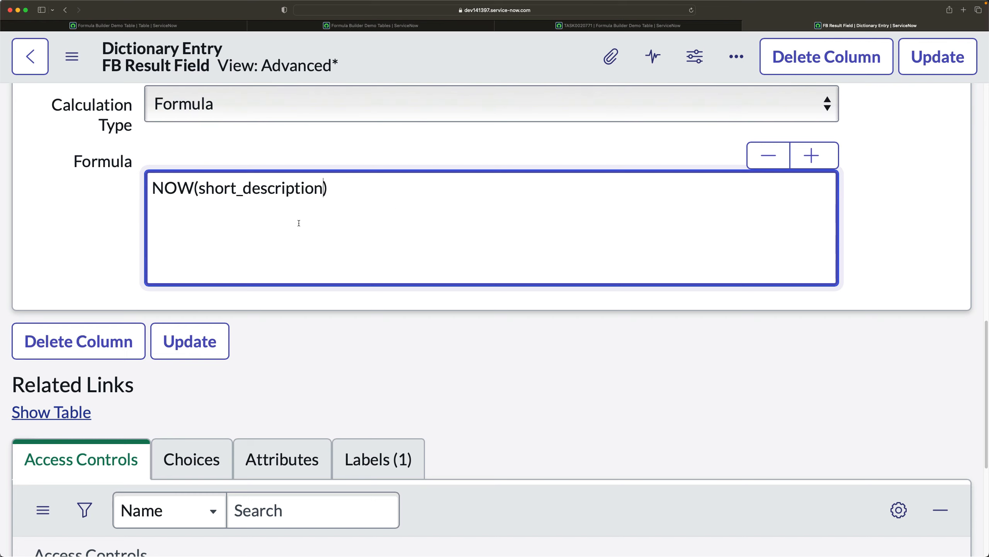
Step: Check the current FB Result Field value in the demo table list and return to the dictionary entry
left_click_drag(323, 194, 198, 187)
left_click(444, 28)
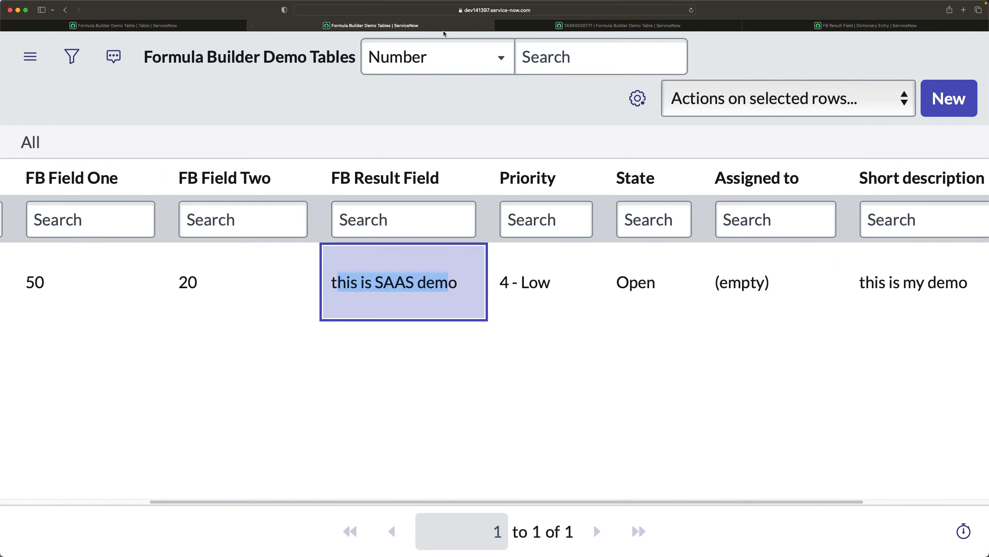
left_click(397, 339)
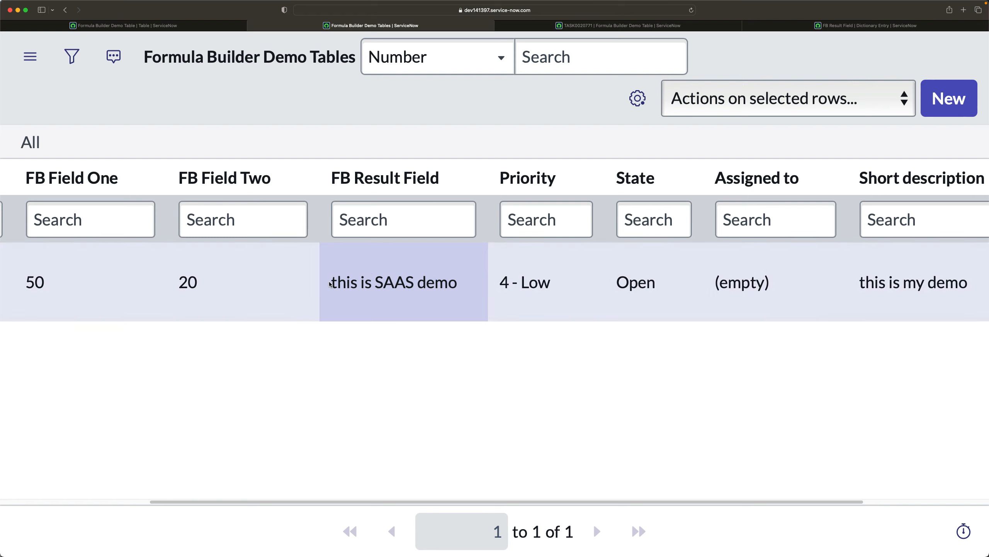
left_click_drag(334, 279, 447, 281)
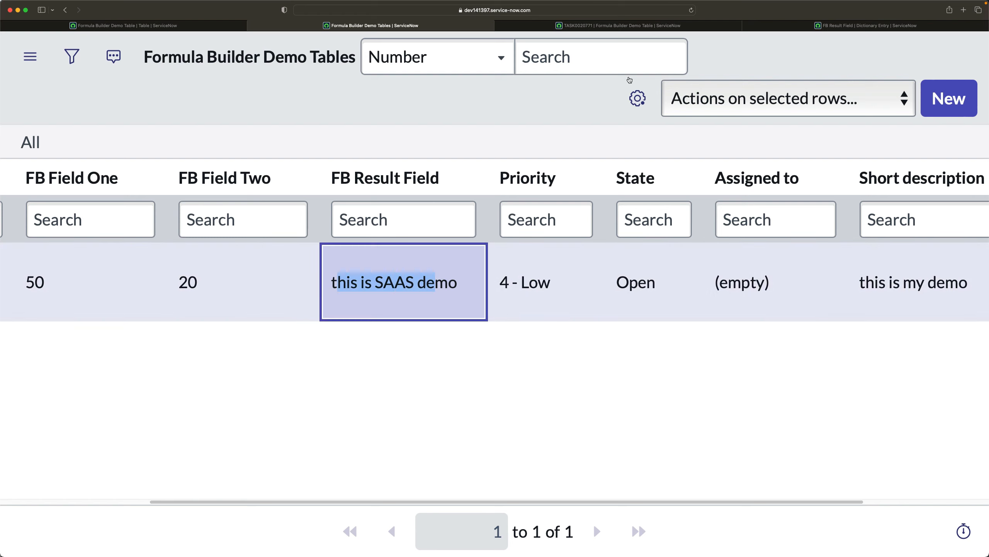
left_click(849, 26)
Step: Remove the short_description argument so the formula reads NOW(), and save the dictionary entry
left_click(285, 201)
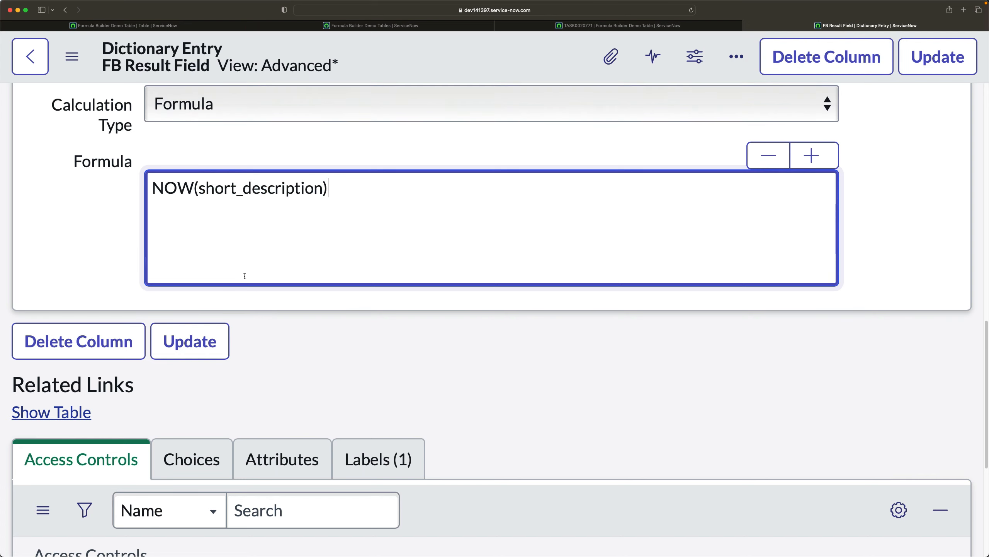
left_click(280, 188)
left_click_drag(328, 188, 208, 197)
left_click(315, 188)
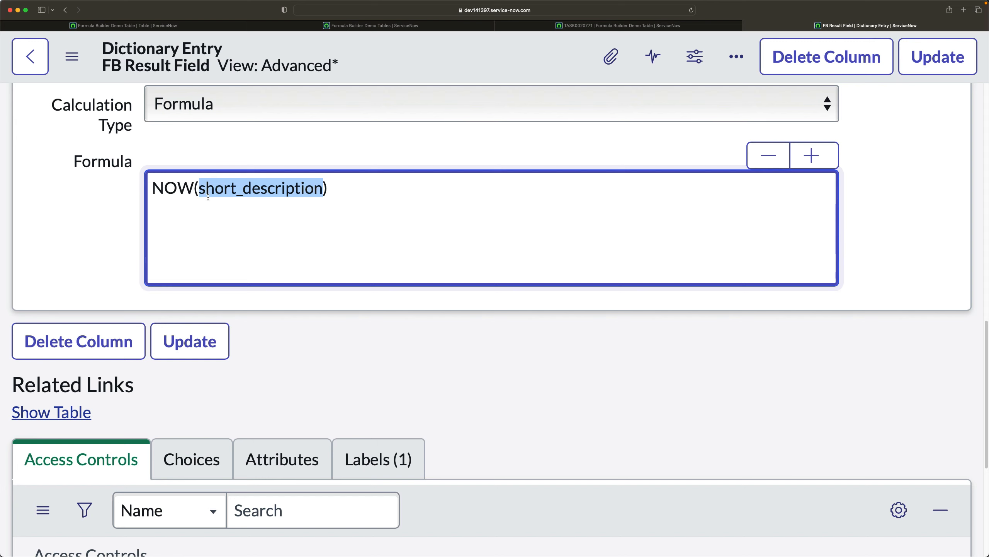
key("BackSpace")
left_click(592, 384)
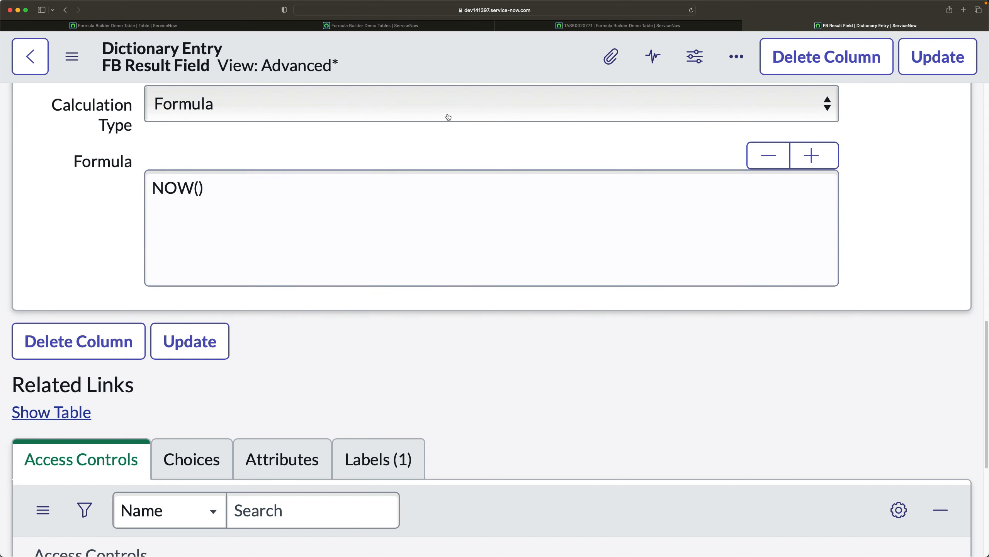
right_click(442, 56)
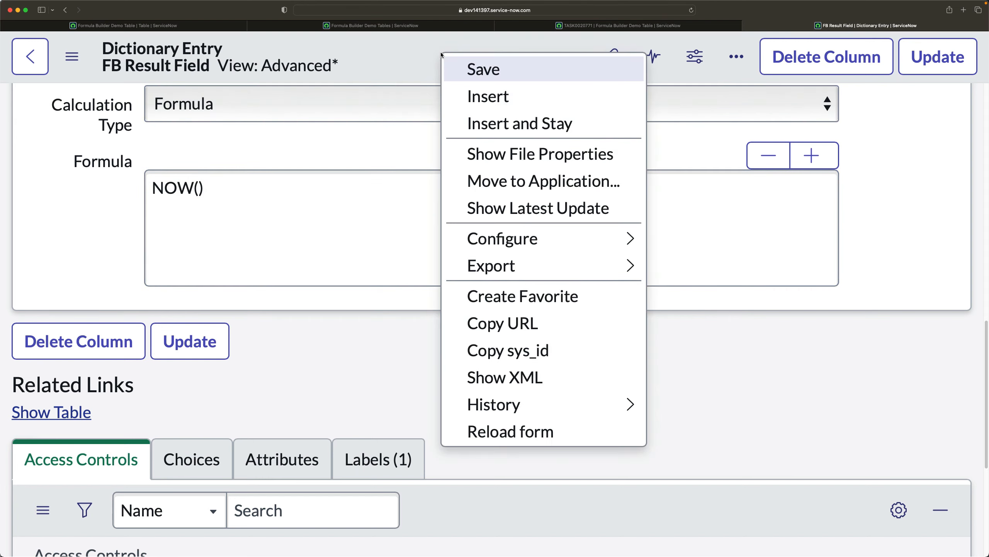
left_click(475, 69)
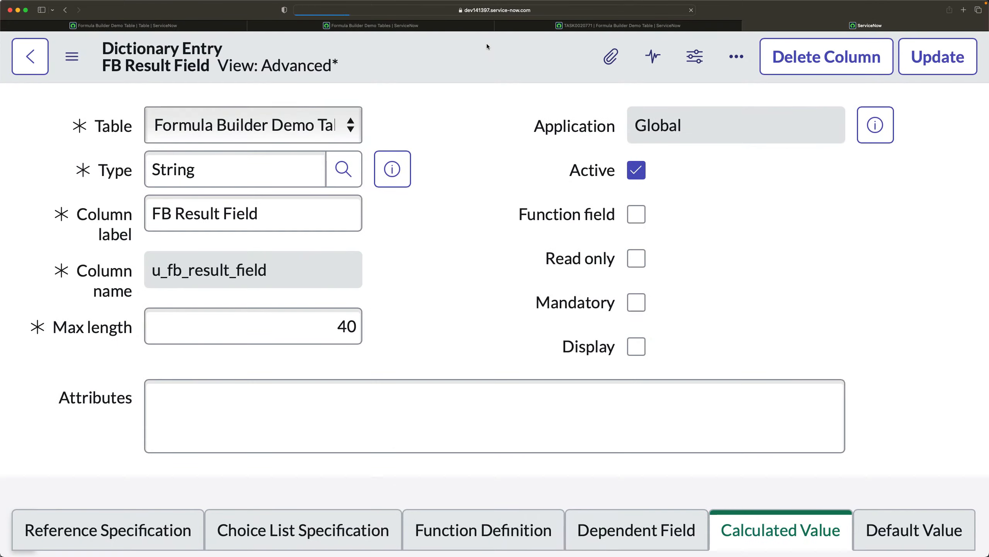
Step: Refresh the Formula Builder Demo Tables list and inspect the date and time in FB Result Field
left_click(406, 28)
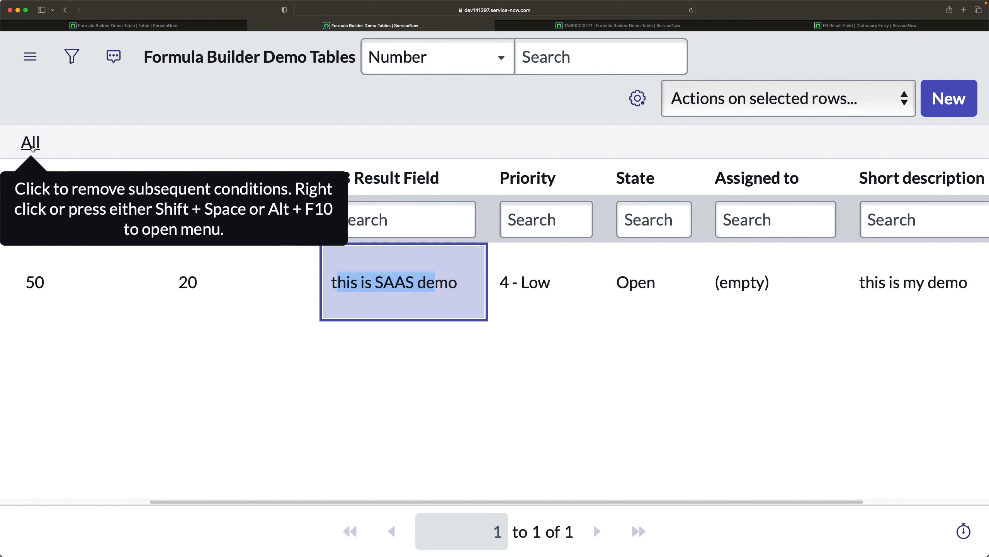
left_click(32, 148)
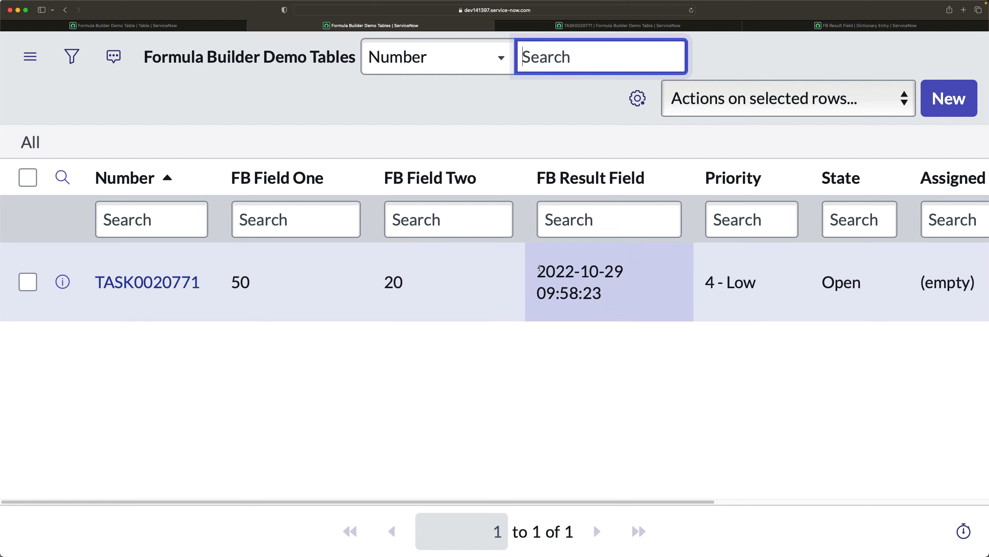
left_click_drag(539, 268, 606, 288)
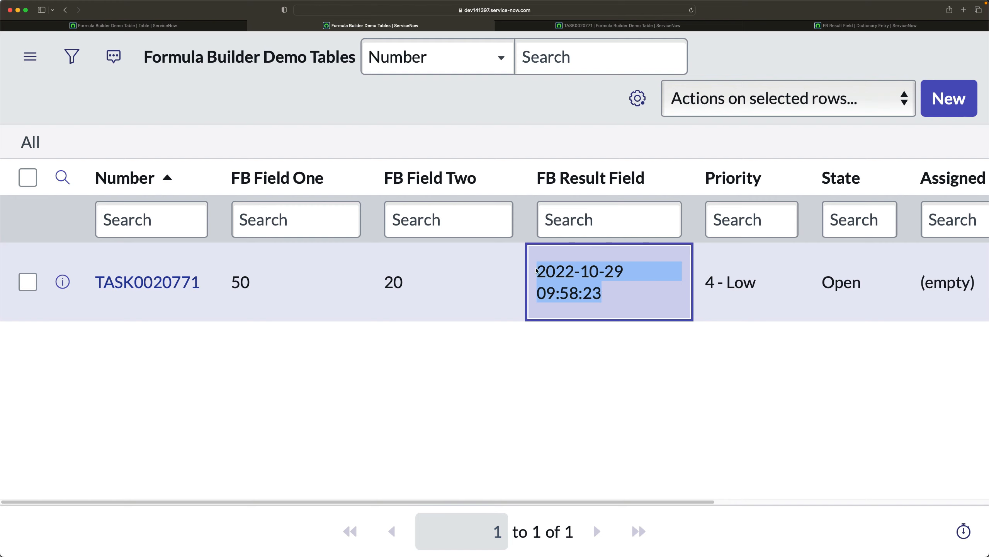
Step: Highlight the date and time value in the demo record's FB Result Field
left_click(574, 375)
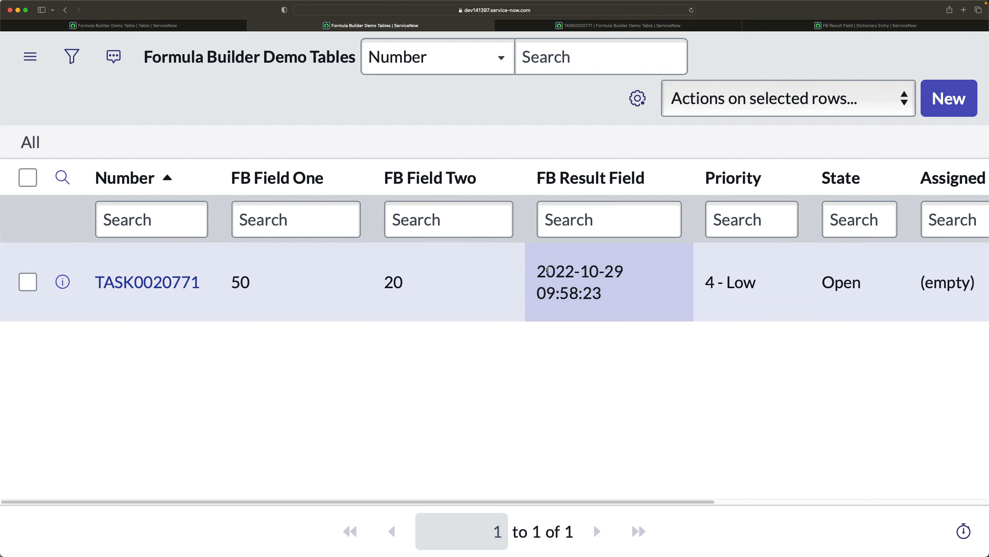
left_click_drag(536, 267, 610, 293)
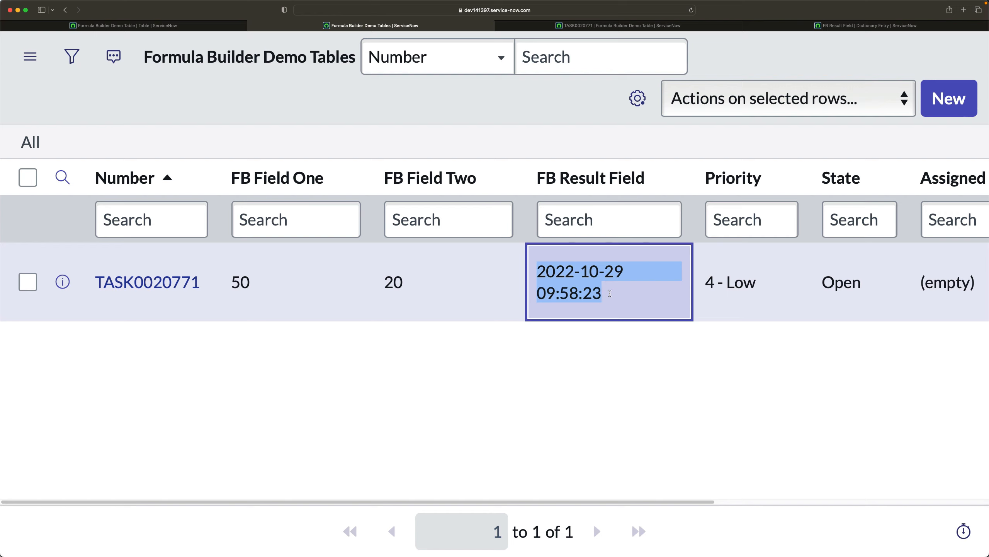
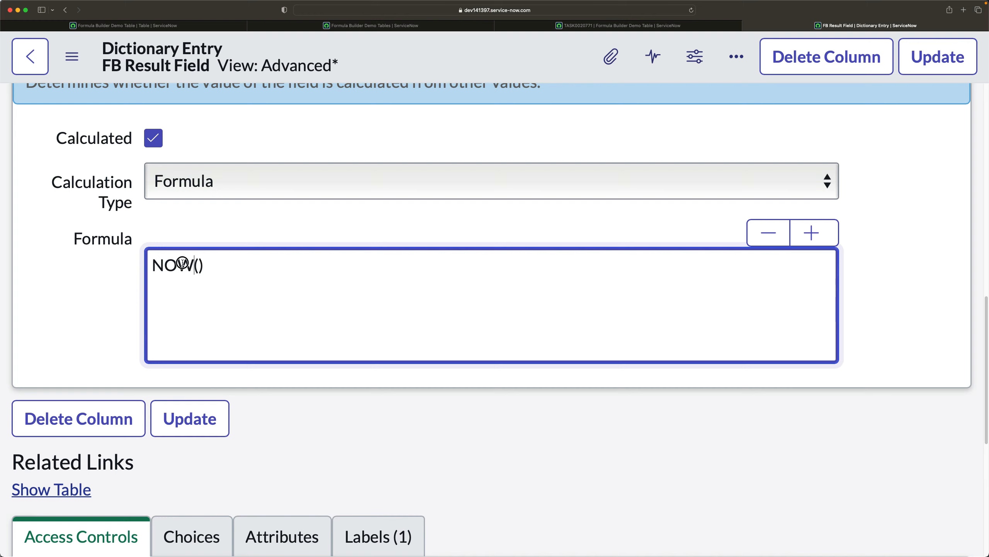
Step: Replace the NOW function name with CONCATENATE in the FB Result Field formula, keeping the empty parentheses
double_click(188, 265)
key("BackSpace")
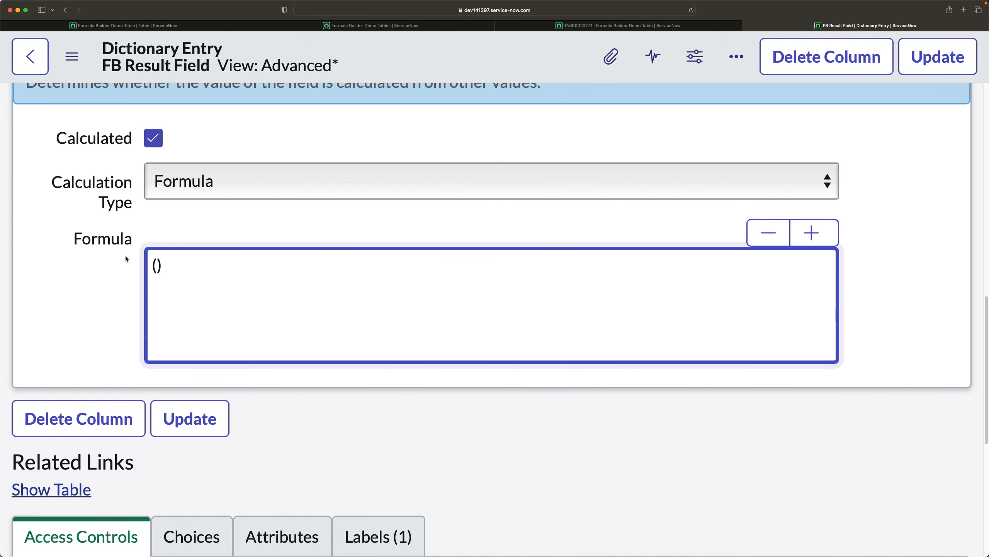
type("CON")
type("CAte")
key("BackSpace")
key("BackSpace")
type("TENATRE")
key("BackSpace")
key("BackSpace")
key("BackSpace")
type("TE")
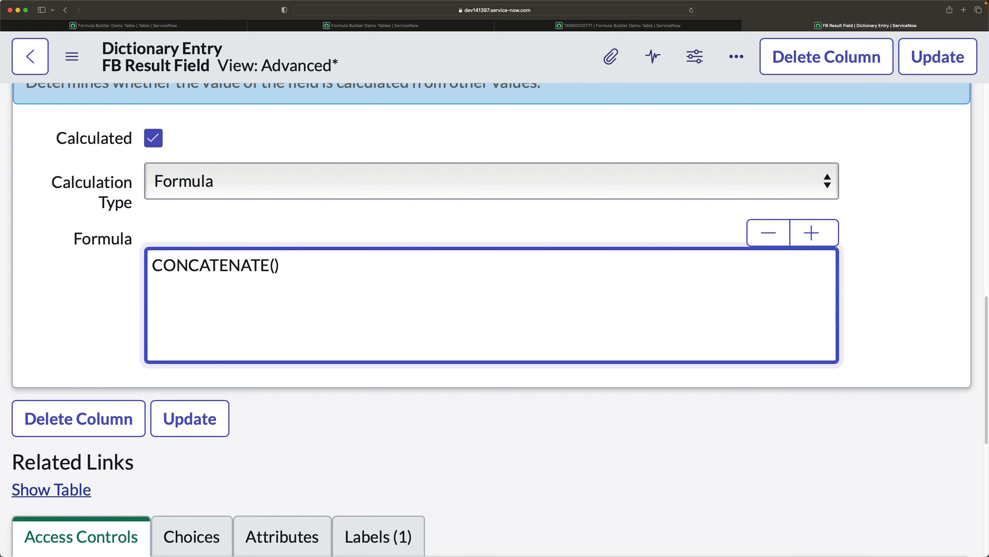
Step: Add u_fb_field_one and u_fb_field_two as comma-separated arguments of CONCATENATE and save the dictionary entry
key("Right")
type("u_fb_field_one")
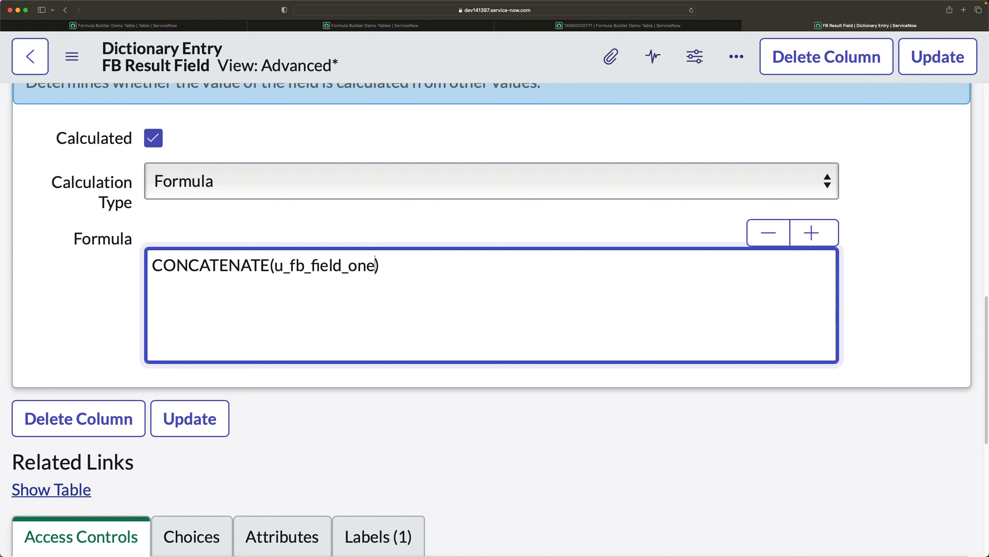
type(",u_fb_field_two")
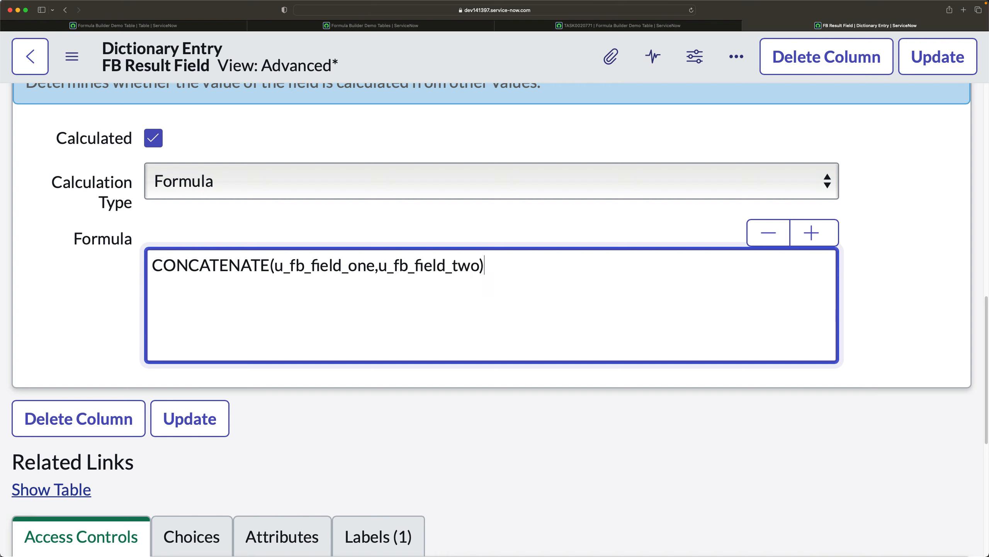
scroll(492, 319, "down", 1)
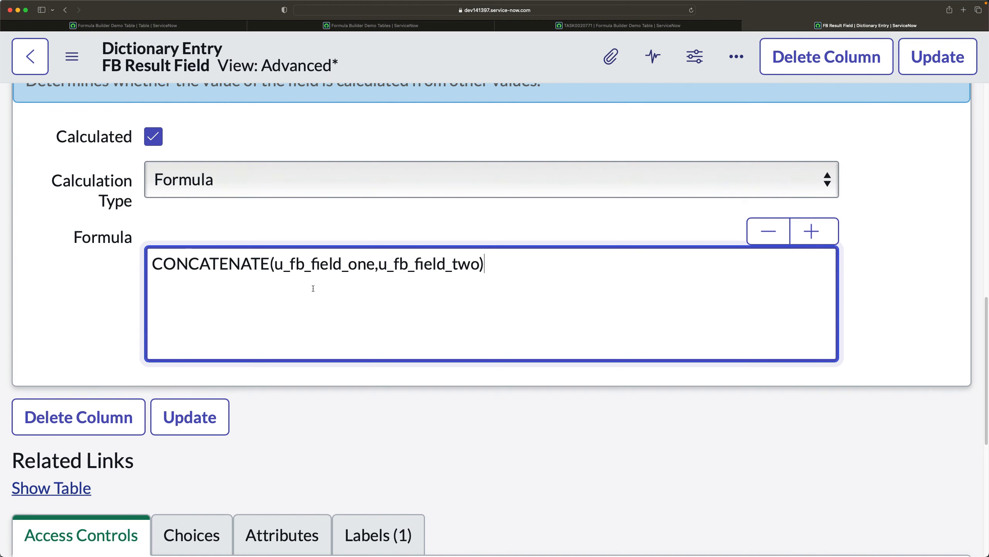
right_click(460, 58)
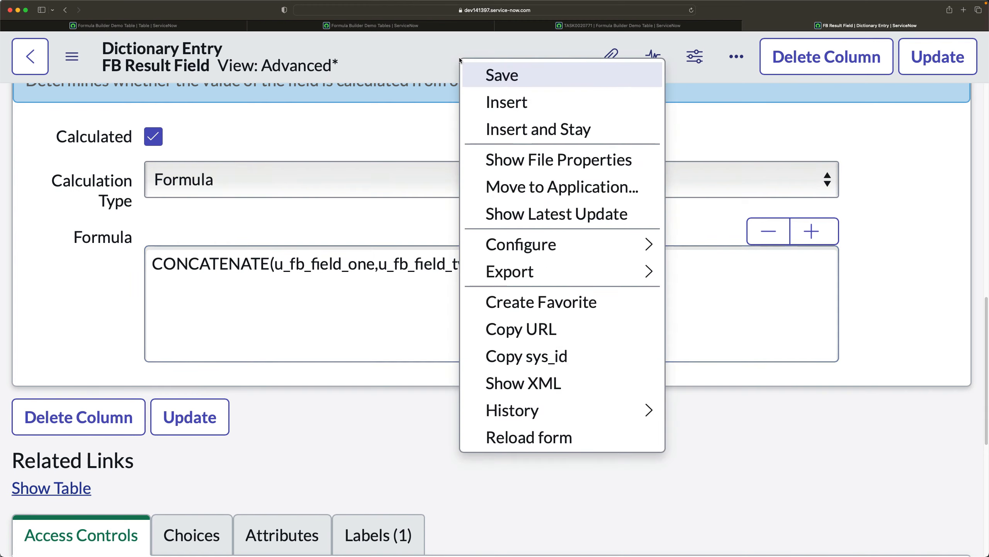
left_click(518, 77)
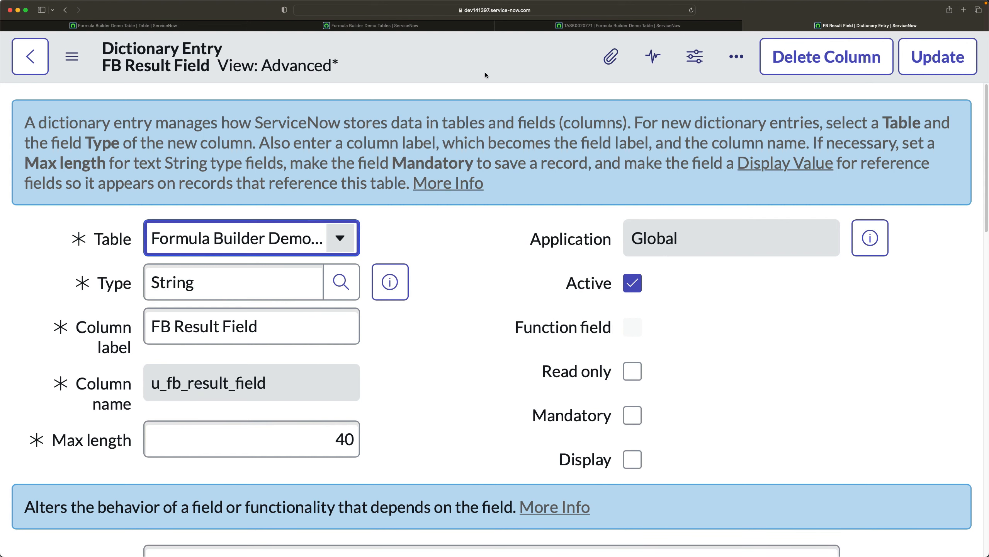
Step: In the Formula Builder Demo Tables list, set the record's FB Field One to SAASWITH
left_click(432, 26)
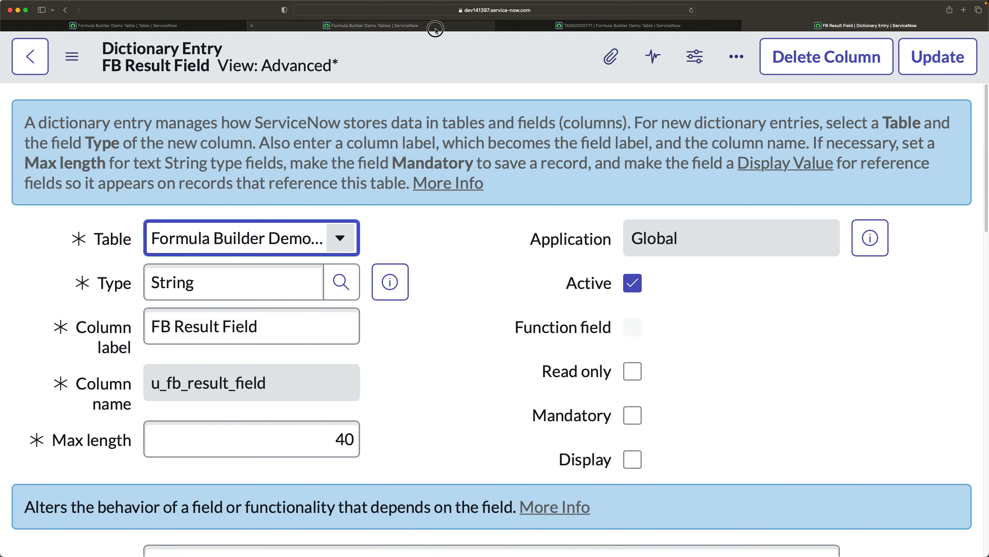
left_click(264, 281)
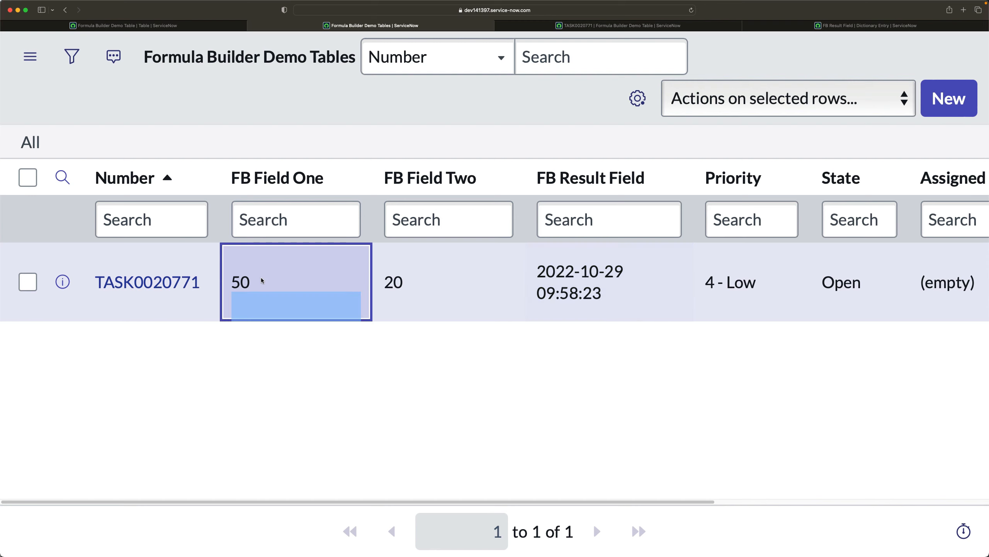
double_click(262, 280)
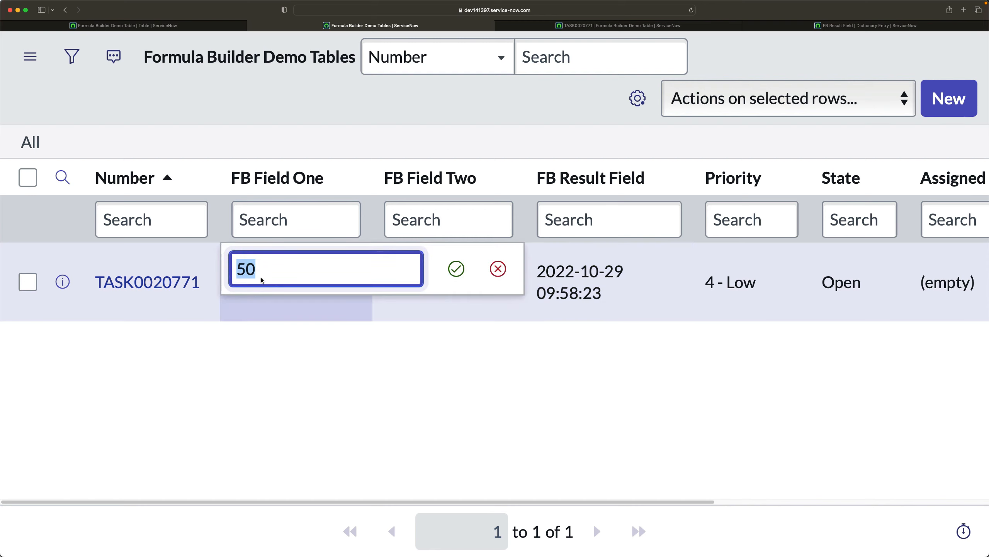
type("SAA")
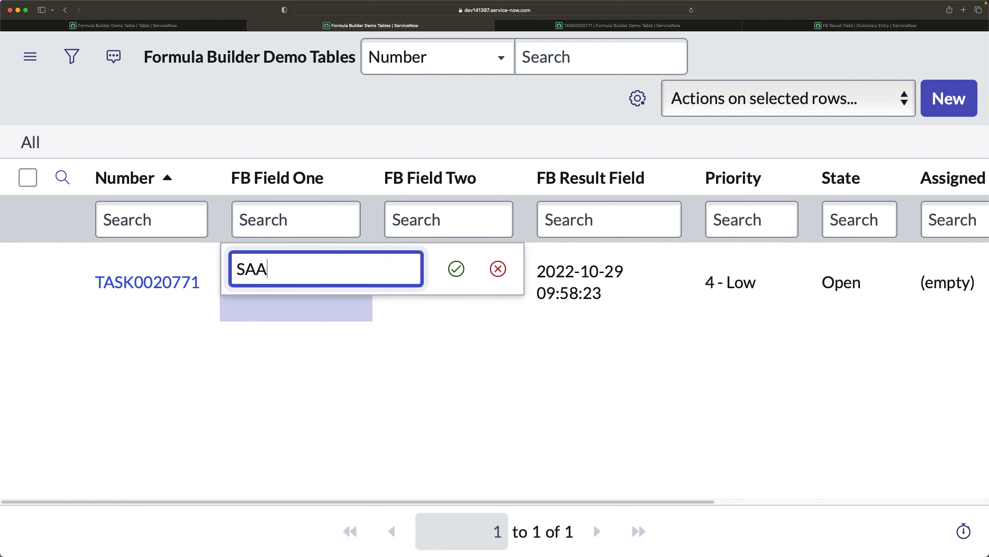
type("SWITH")
left_click(460, 274)
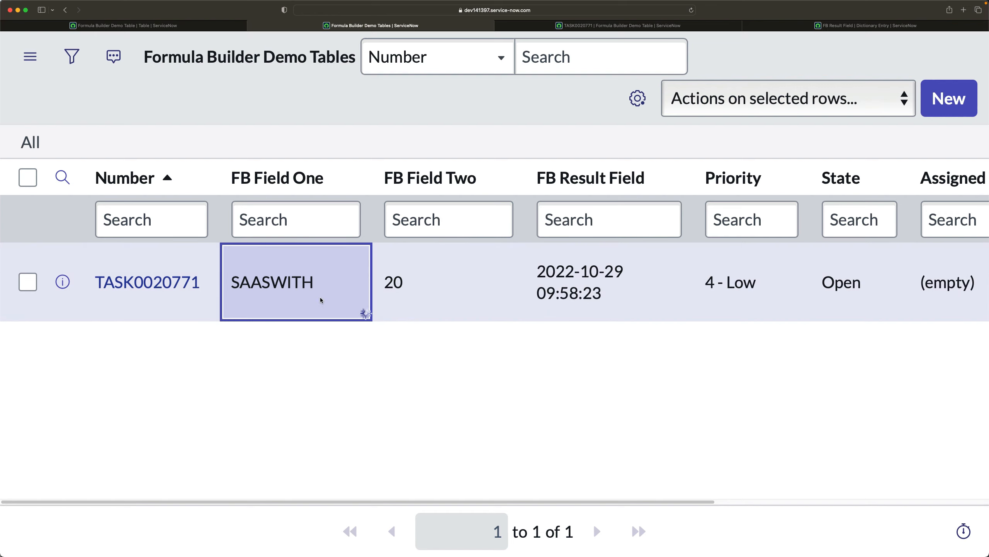
Step: Set the record's FB Field Two to SERVICENOW and refresh the list to check FB Result Field
left_click(440, 287)
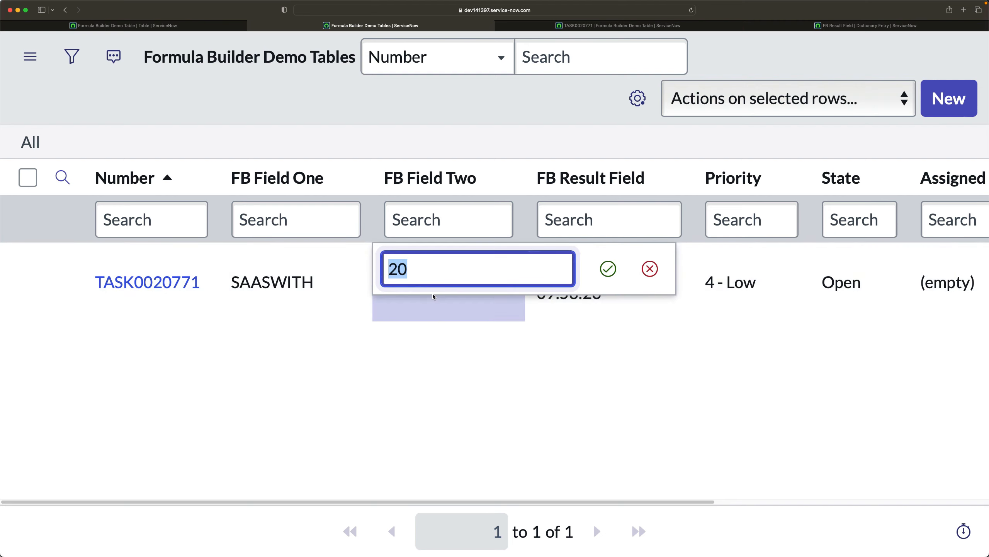
type("S")
type("ER")
type("VUCE")
key("BackSpace")
key("BackSpace")
key("BackSpace")
type("ICENOW")
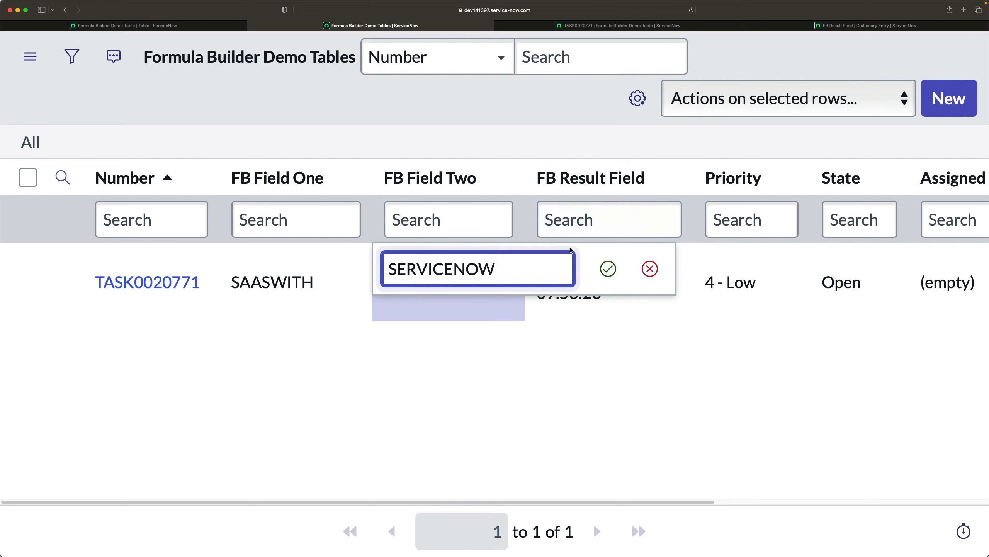
left_click(607, 268)
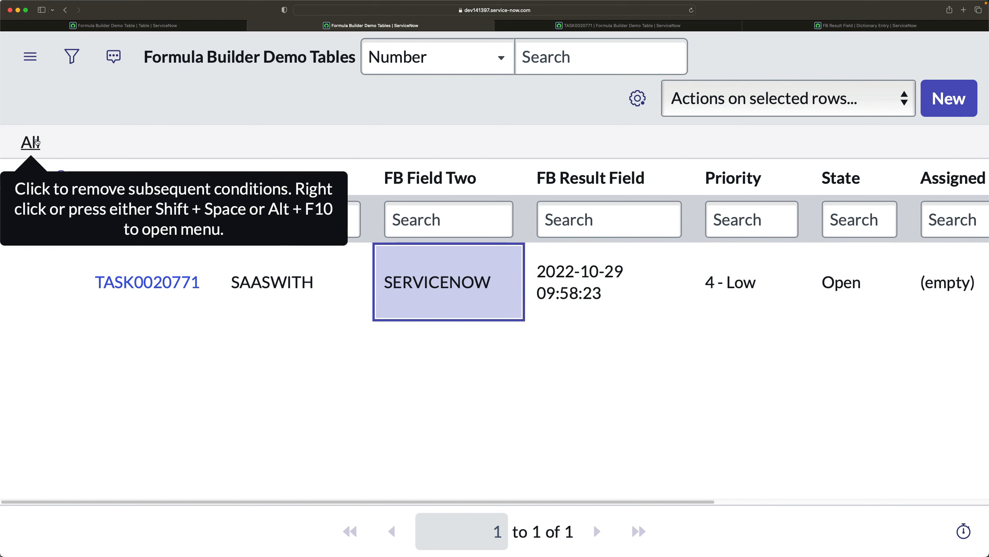
left_click(36, 142)
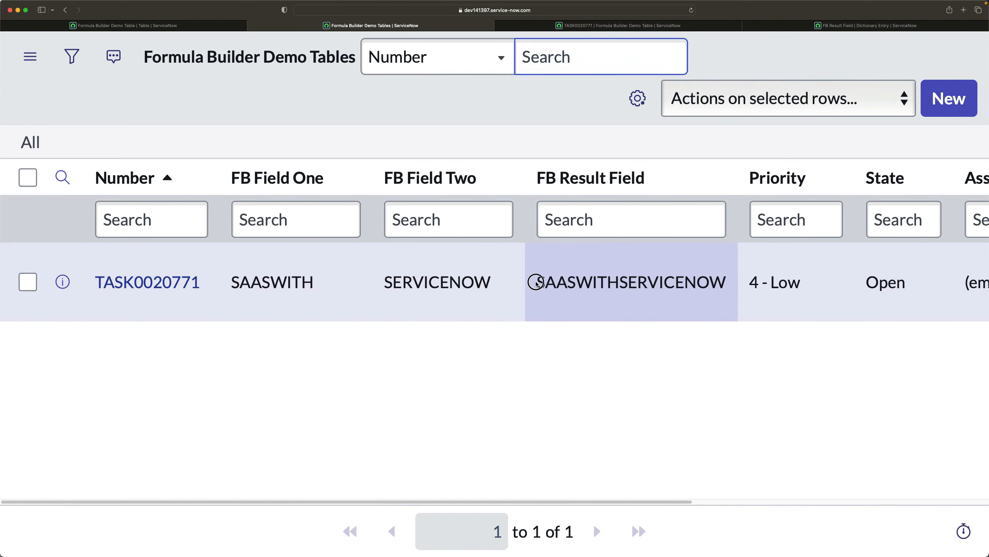
left_click_drag(536, 281, 732, 302)
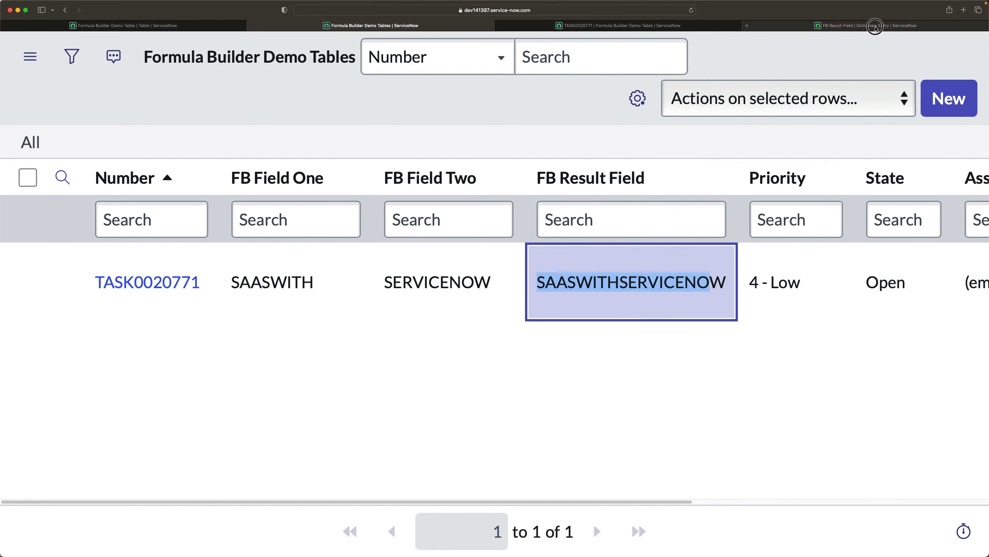
Step: Change the dictionary entry's formula to CONCATENATE(u_fb_field_one," ",u_fb_field_two) and save it
left_click(876, 25)
scroll(196, 366, "down", 15)
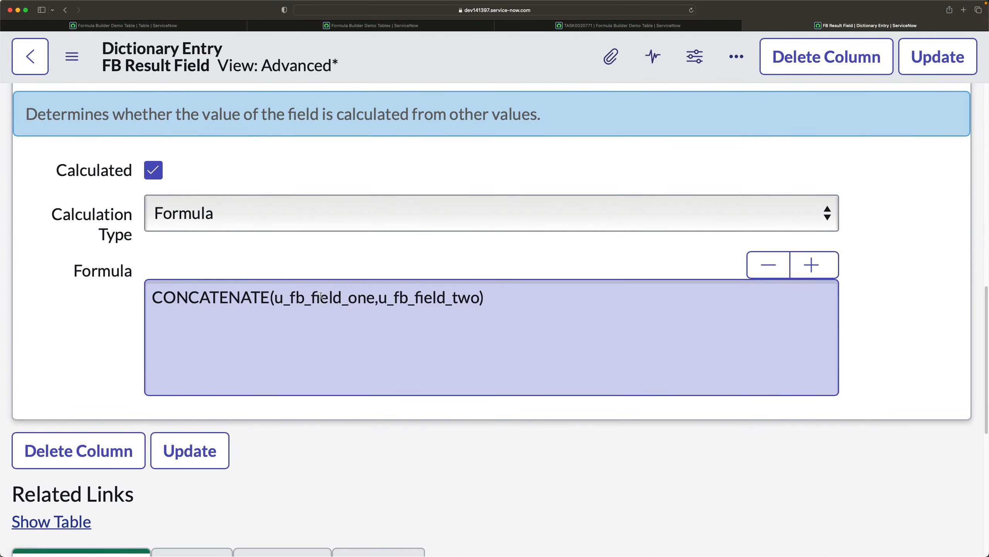
left_click(376, 300)
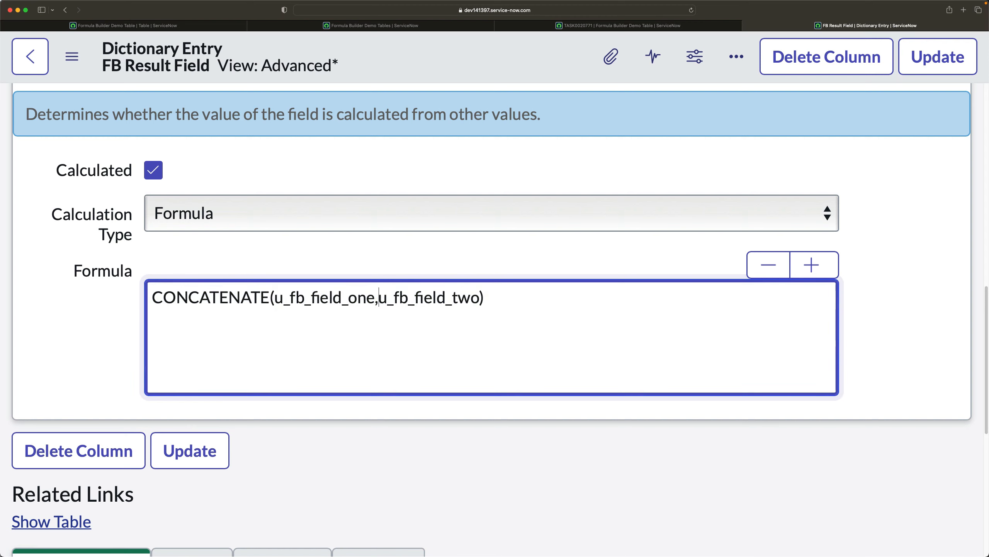
type("\"\"")
key("Left")
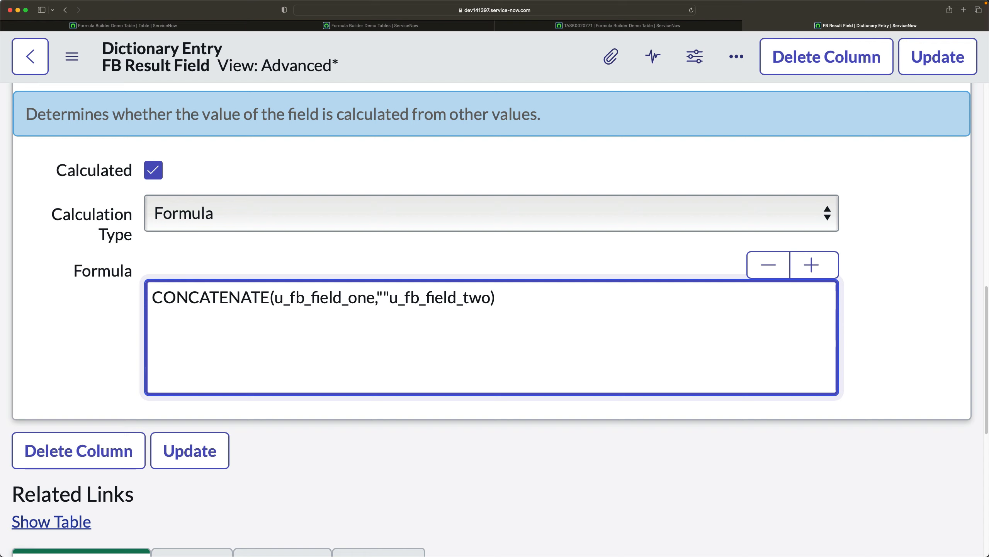
key("Right")
type(",")
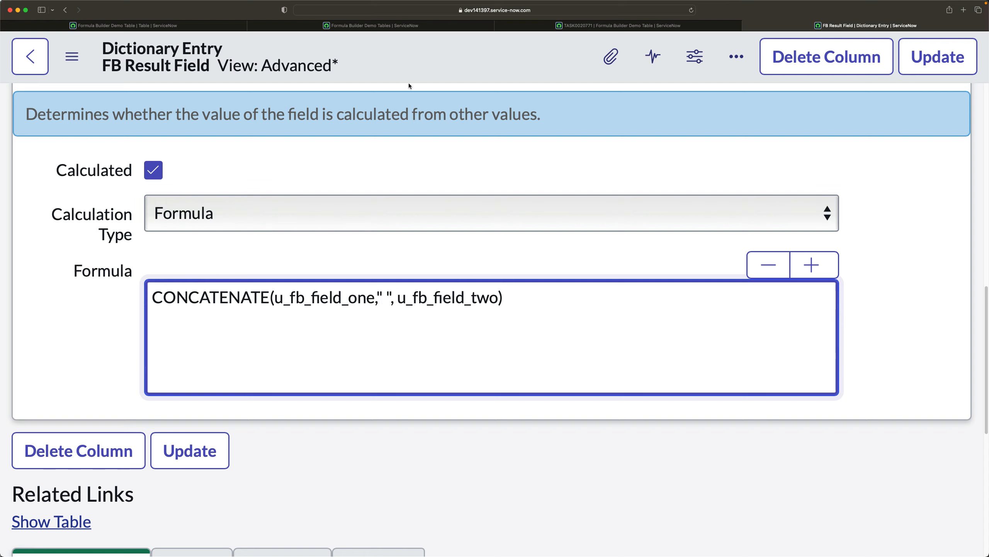
key("BackSpace")
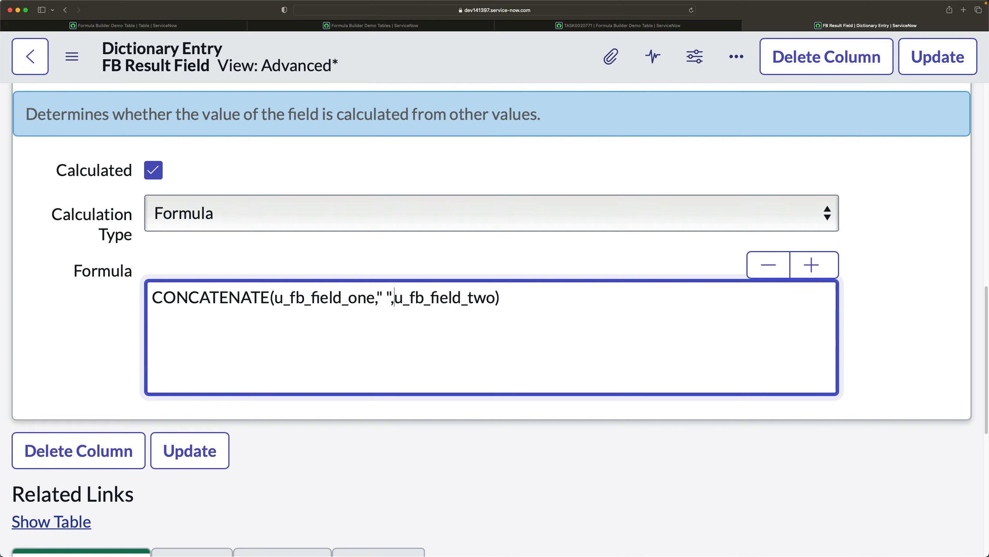
right_click(436, 54)
left_click(466, 68)
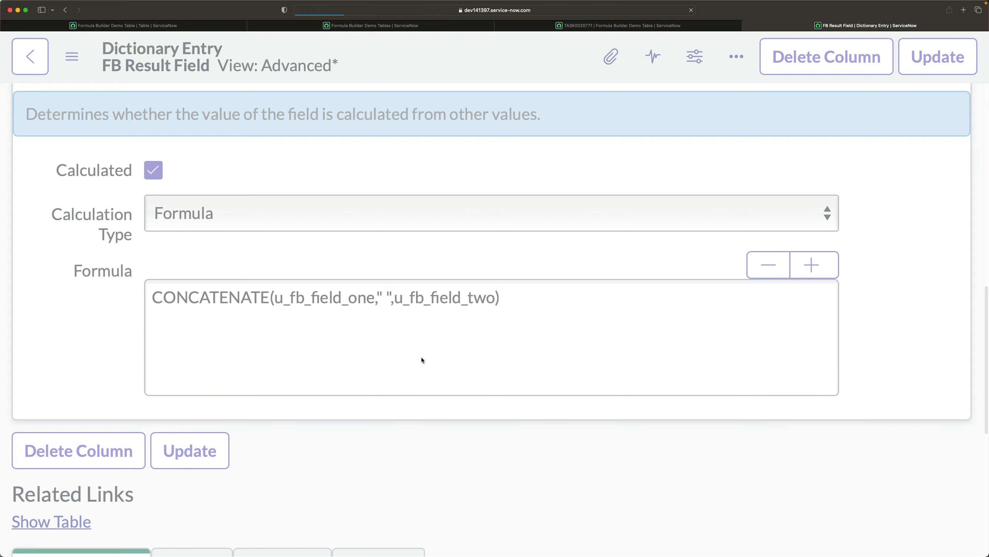
Step: Refresh the Formula Builder Demo Tables list and check the spacing in FB Result Field
scroll(419, 358, "down", 6)
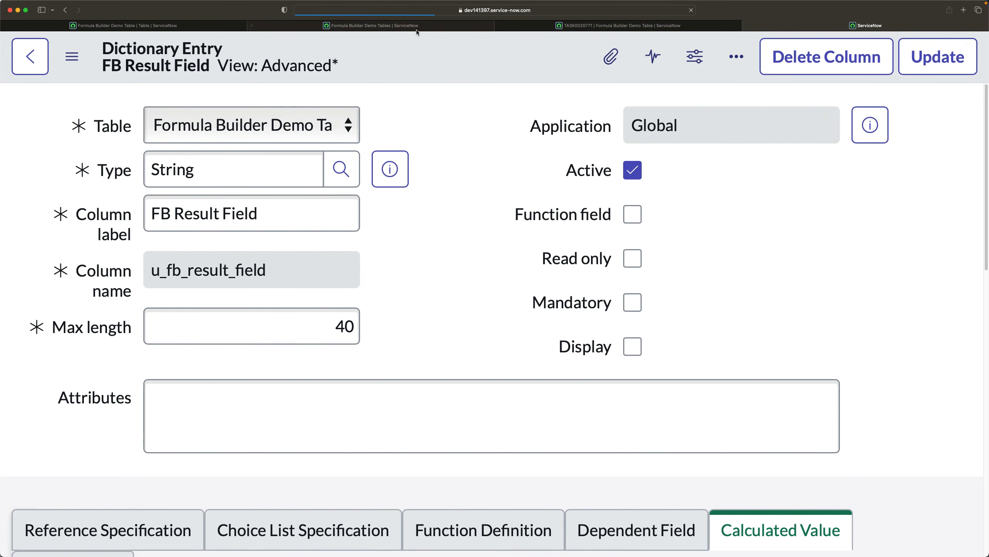
left_click(408, 29)
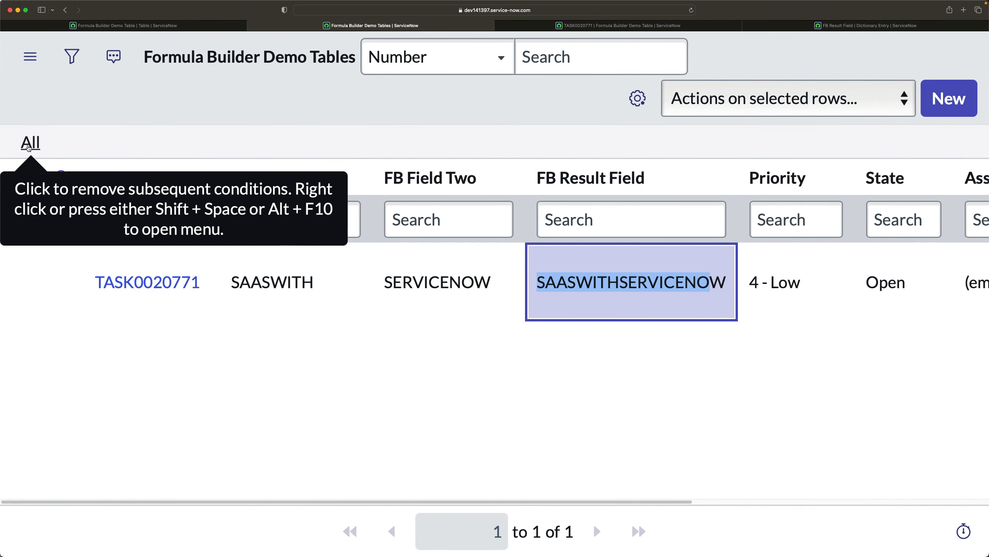
left_click(29, 142)
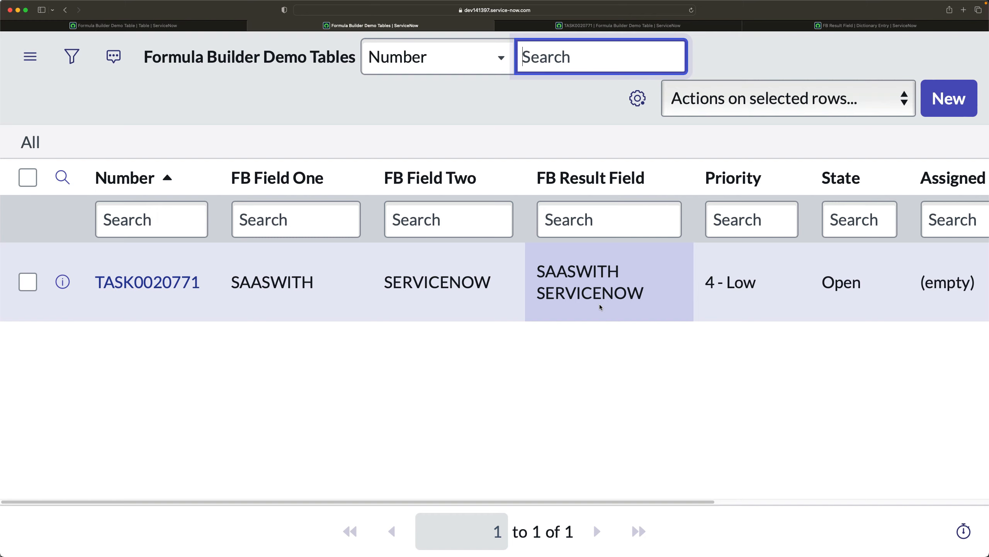
Step: In the FB Result Field dictionary entry, change the CONCATENATE formula's separator between the two fields to "."
left_click(849, 26)
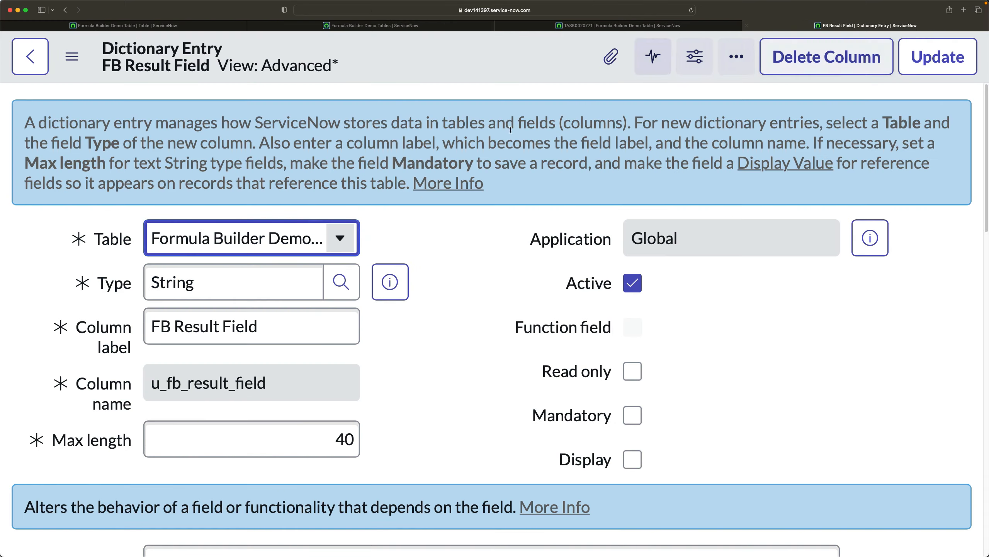
scroll(511, 130, "down", 15)
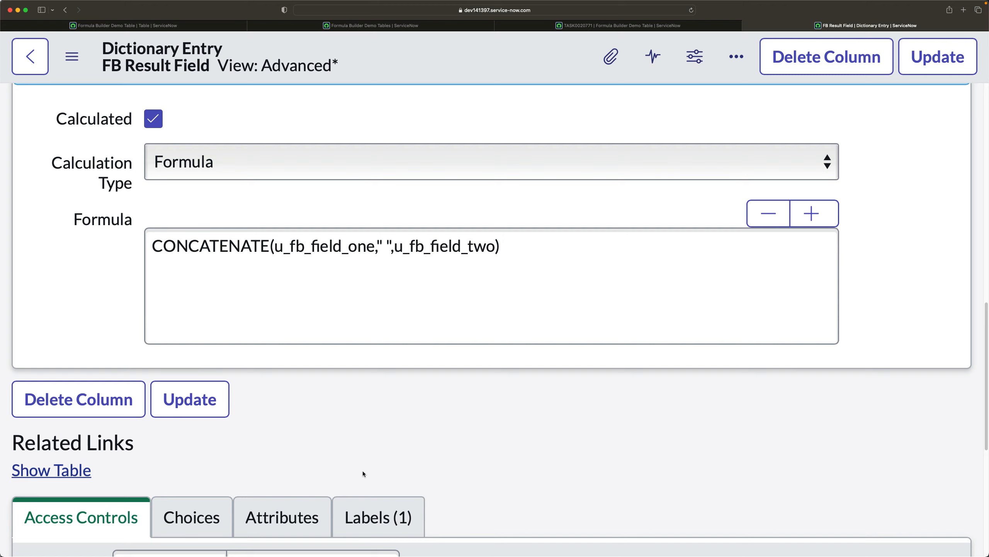
left_click(400, 278)
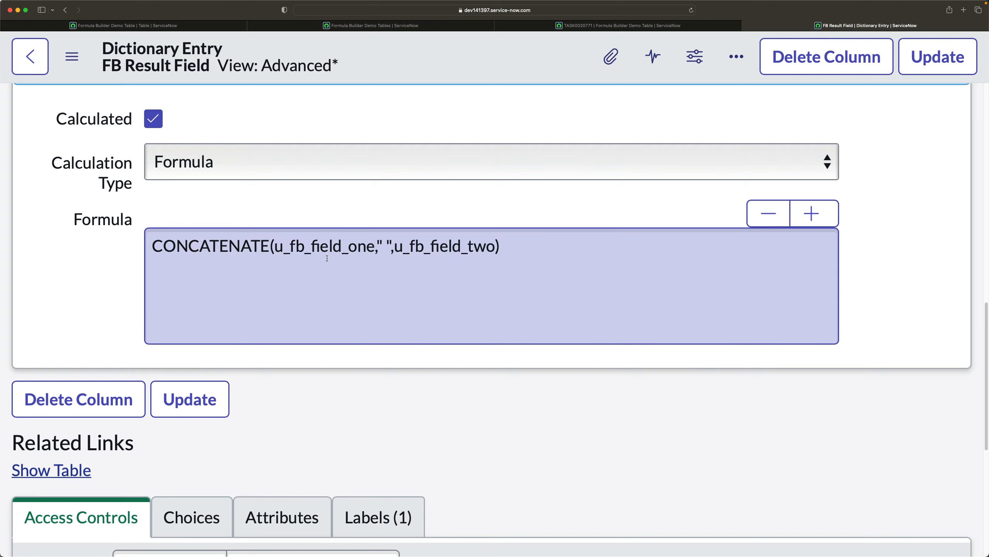
left_click(396, 248)
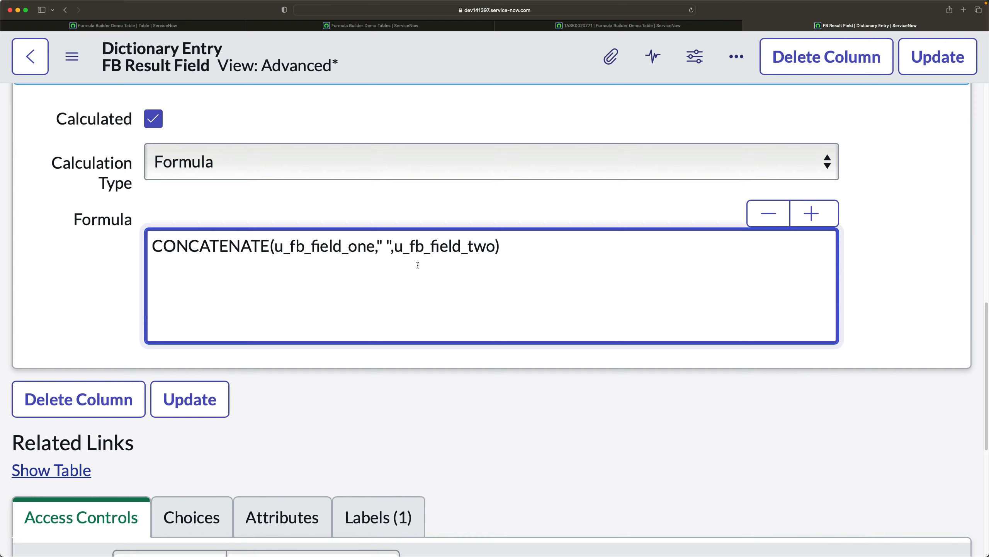
key("BackSpace")
key("BackSpace")
key("BackSpace")
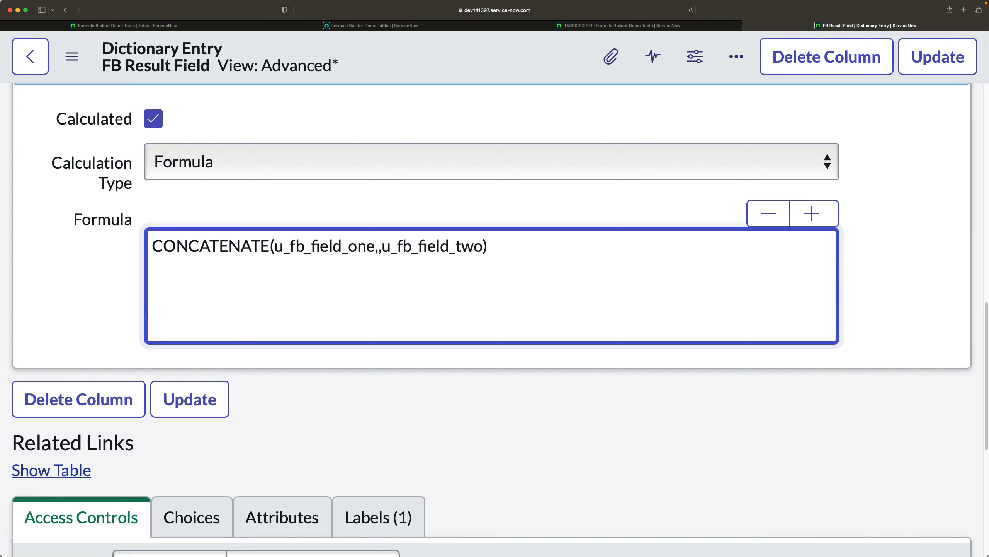
type("\"\"")
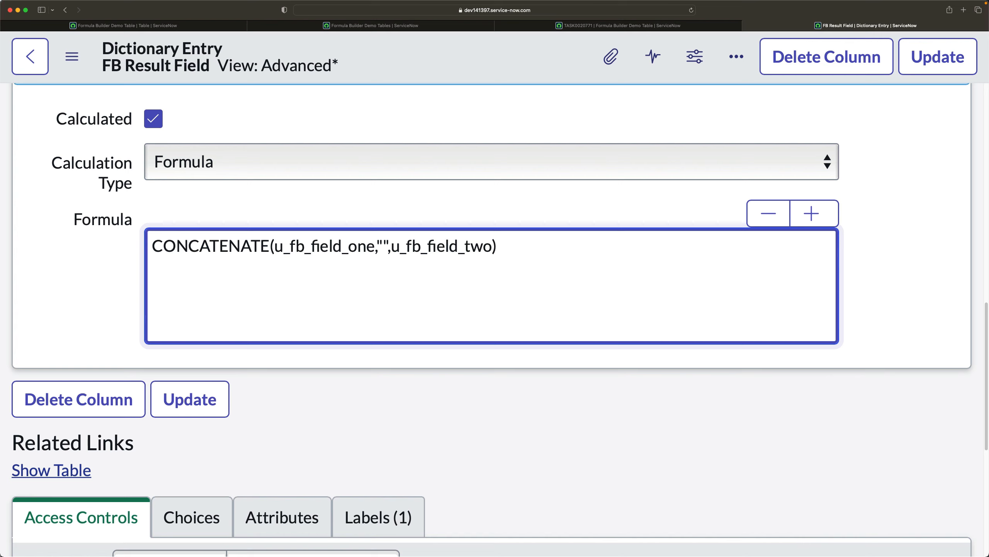
key("Left")
key("Right")
key("Right")
key("Right")
key("Right")
key("Right")
key("Right")
key("Right")
key("Right")
key("Right")
key("Right")
key("Right")
key("Right")
key("Right")
key("Right")
key("Right")
key("Right")
key("Right")
type(",")
type("@")
key("BackSpace")
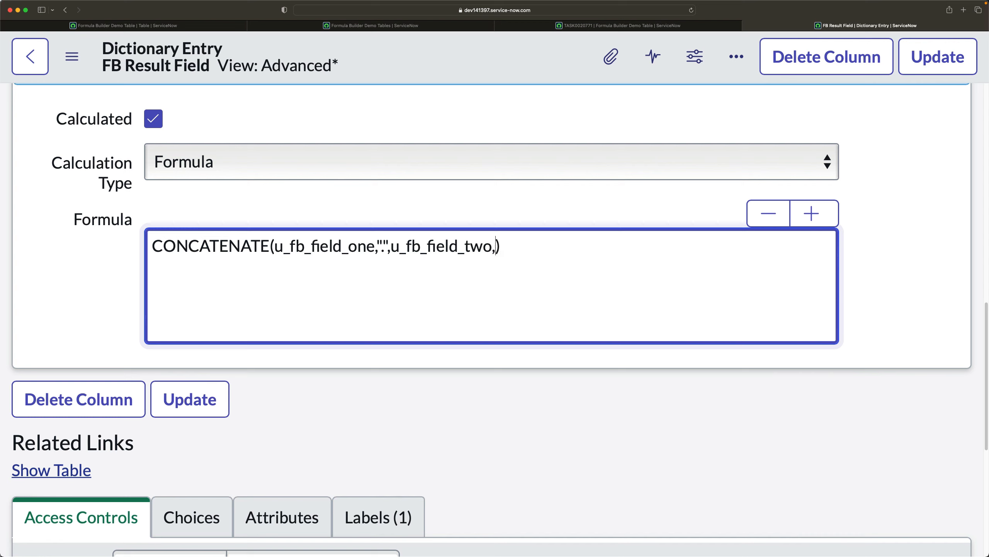
type("\"\"")
key("Left")
type("@!")
key("BackSpace")
type("saasnow.")
key("BackSpace")
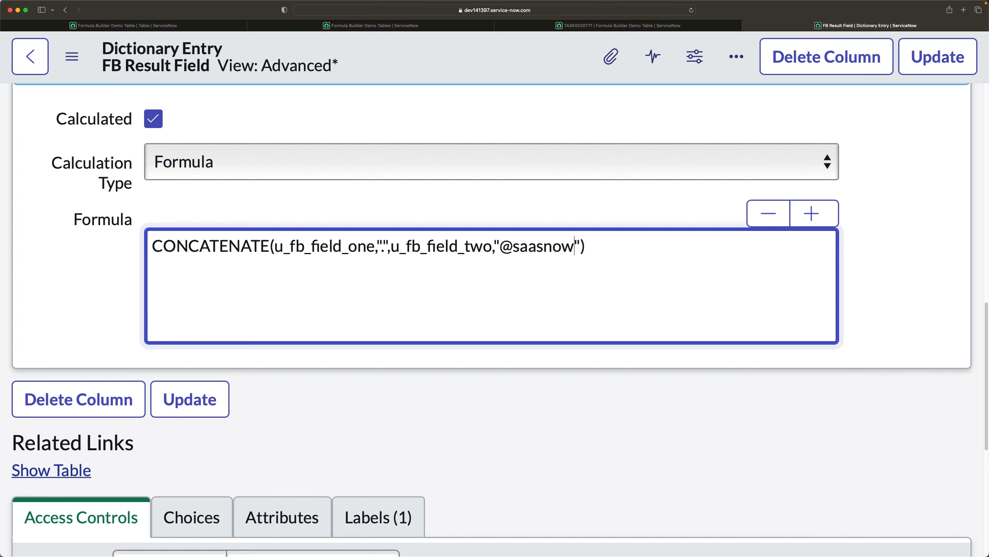
type(".c")
type("om")
left_click(480, 300)
right_click(466, 57)
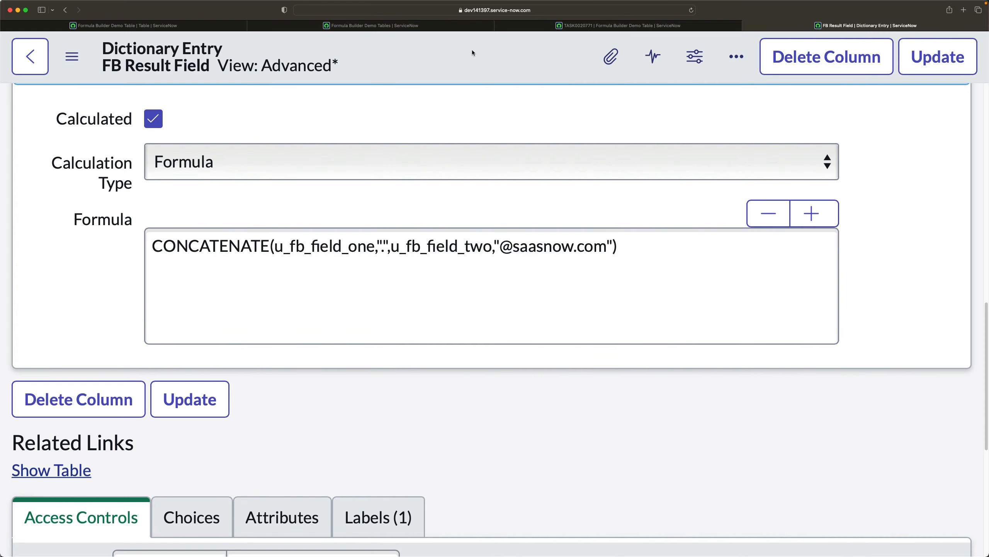
right_click(471, 50)
left_click(506, 66)
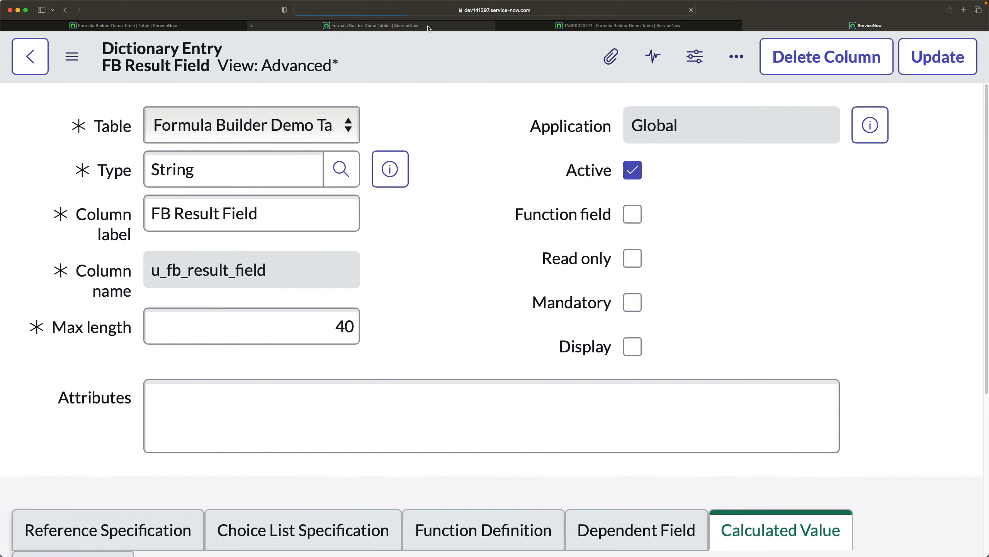
Step: Refresh the Formula Builder Demo Tables list and check FB Result Field and the record's remaining columns
left_click(424, 27)
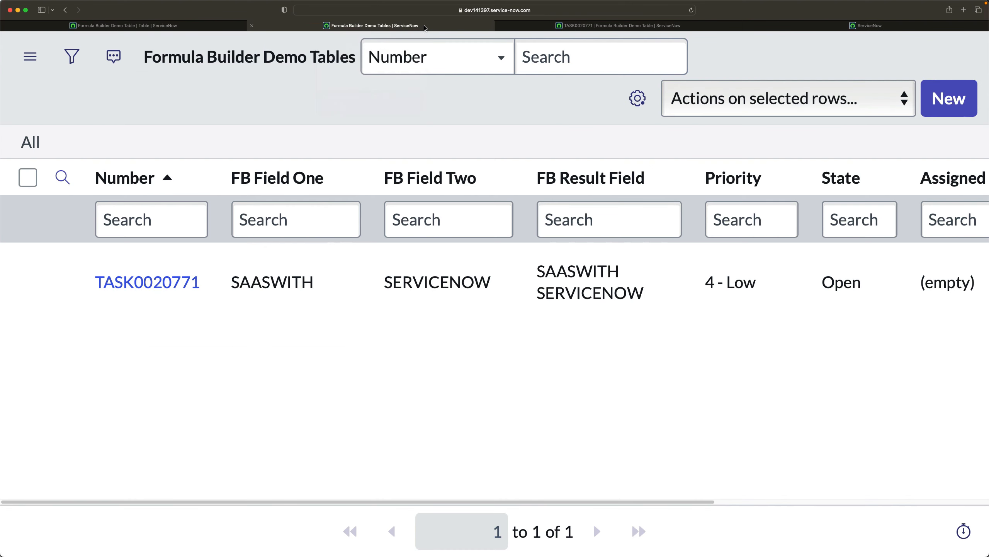
left_click(768, 28)
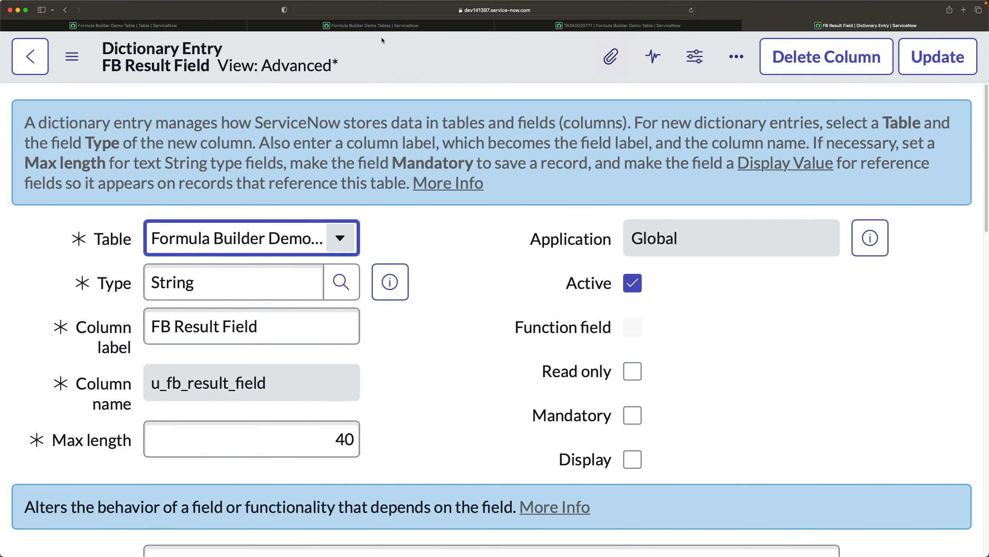
left_click(374, 30)
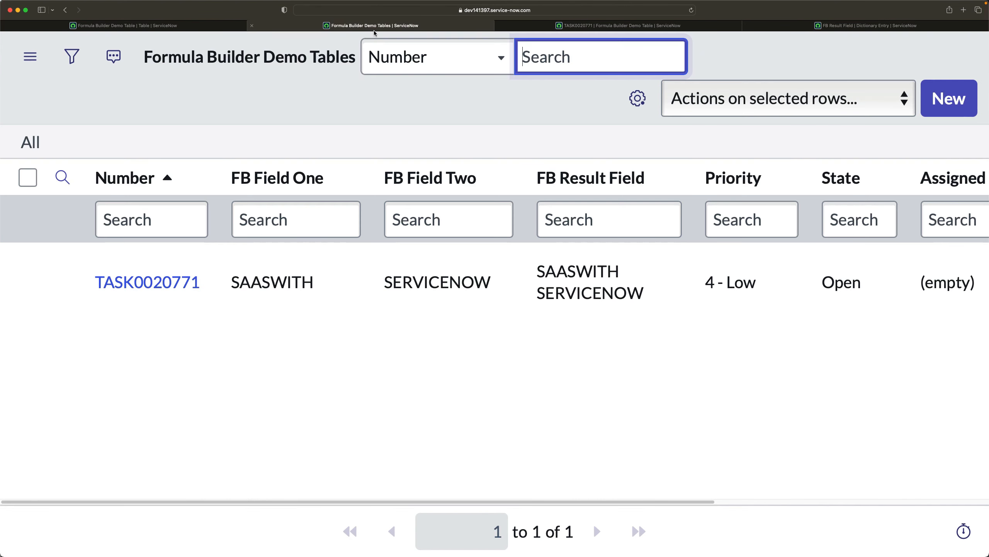
left_click(26, 147)
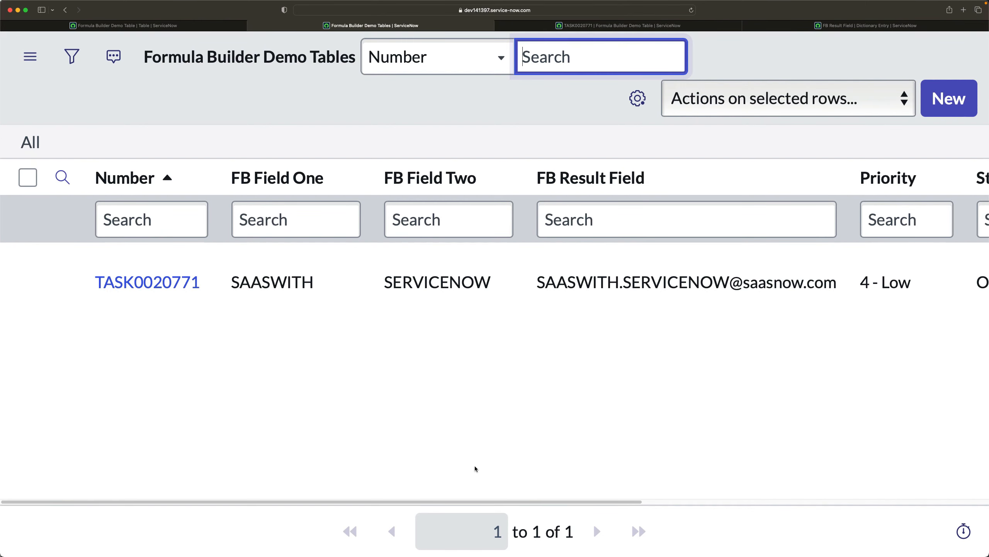
left_click_drag(469, 504, 834, 499)
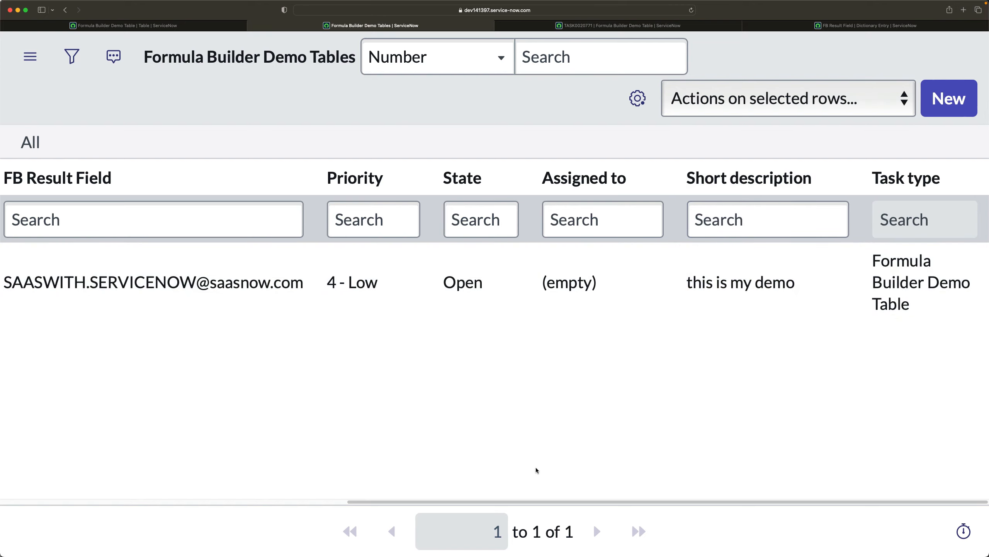
left_click_drag(534, 497, 737, 501)
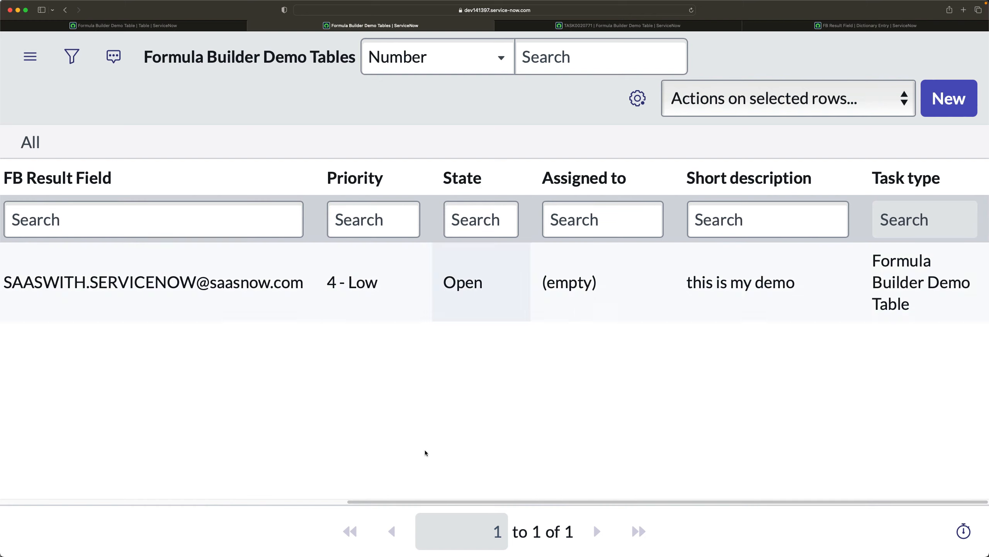
left_click_drag(488, 504, 110, 420)
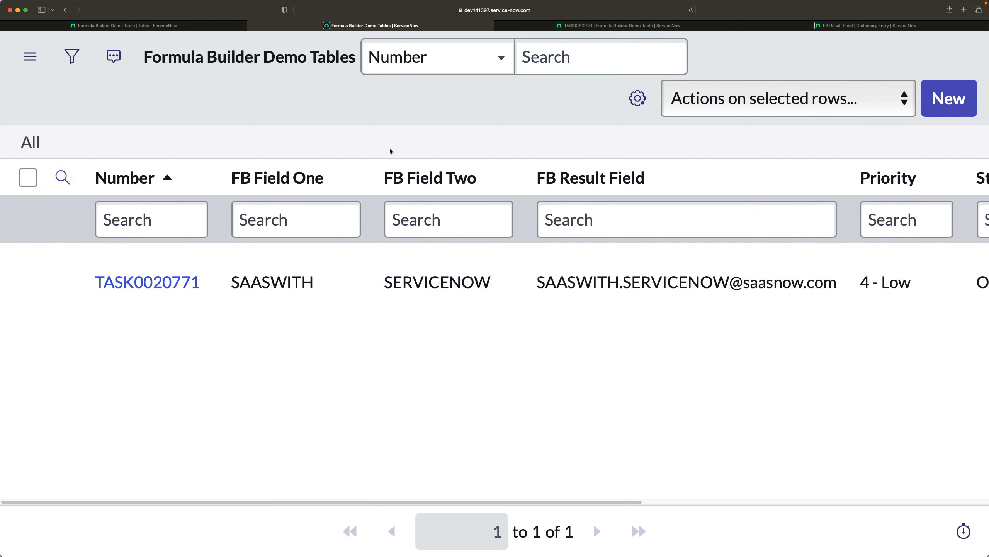
Step: Replace the CONCATENATE function name with LENGTH in the FB Result Field dictionary entry's formula
left_click(823, 26)
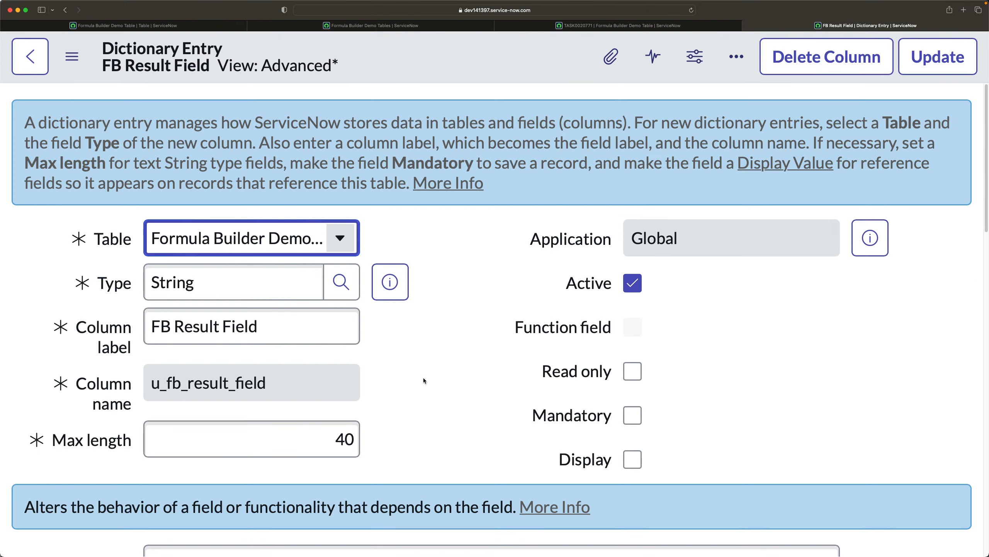
scroll(424, 378, "down", 2)
scroll(321, 412, "down", 10)
left_click(219, 395)
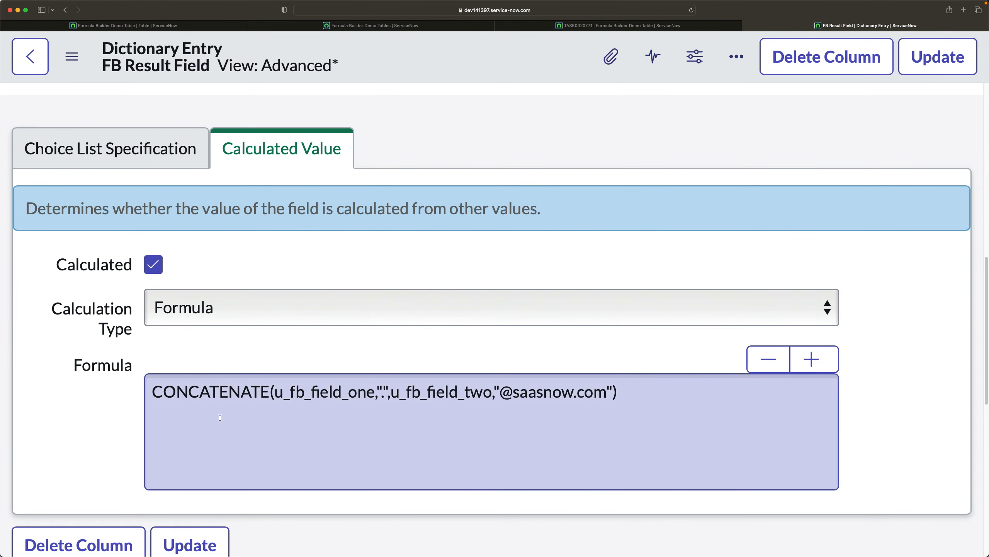
double_click(219, 395)
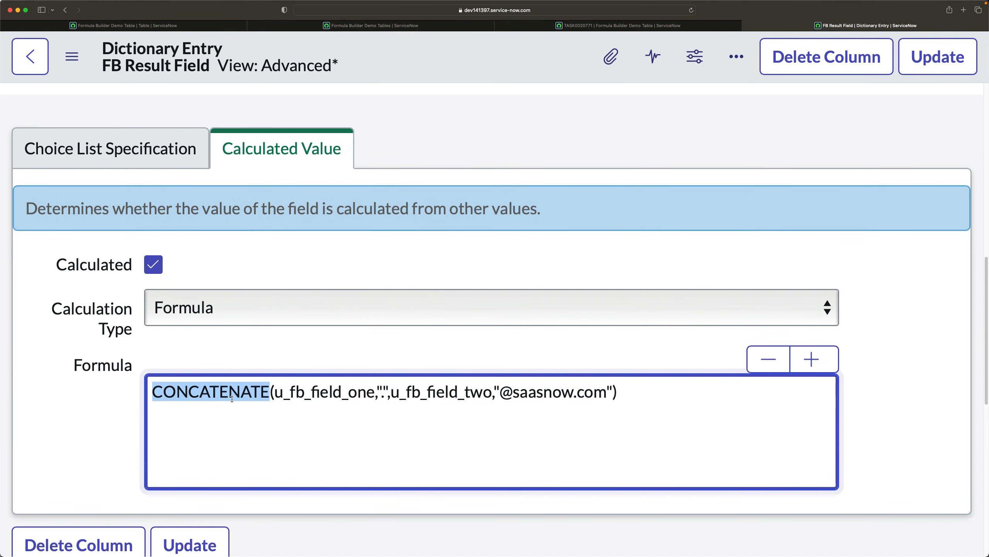
type("LENG")
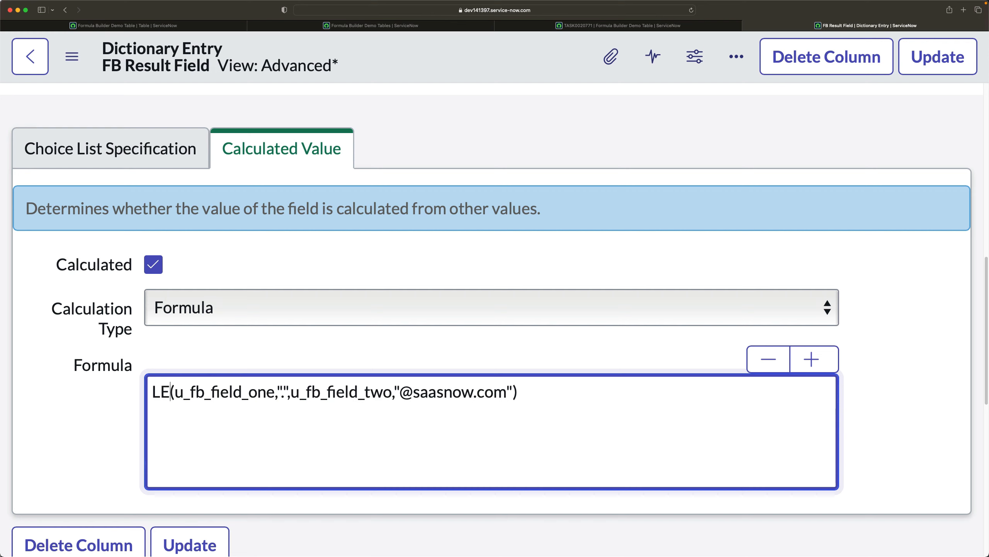
type("TH")
Step: Replace all of the LENGTH function's arguments with short_description and save the dictionary entry
key("Right")
key("Right")
key("Right")
key("Right")
key("Right")
key("Right")
key("Right")
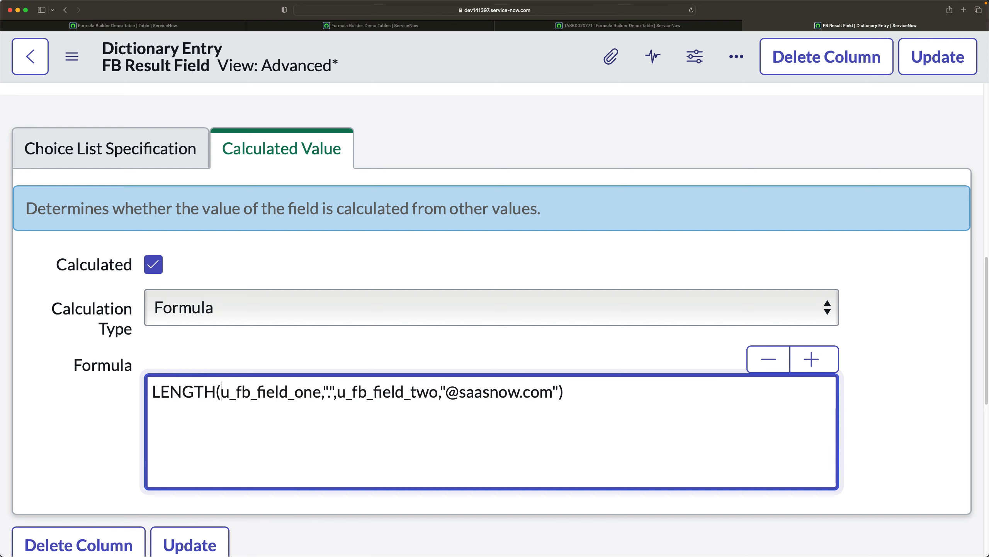
key("Right")
key("Right")
key("Right")
key("Right")
left_click_drag(559, 392, 225, 389)
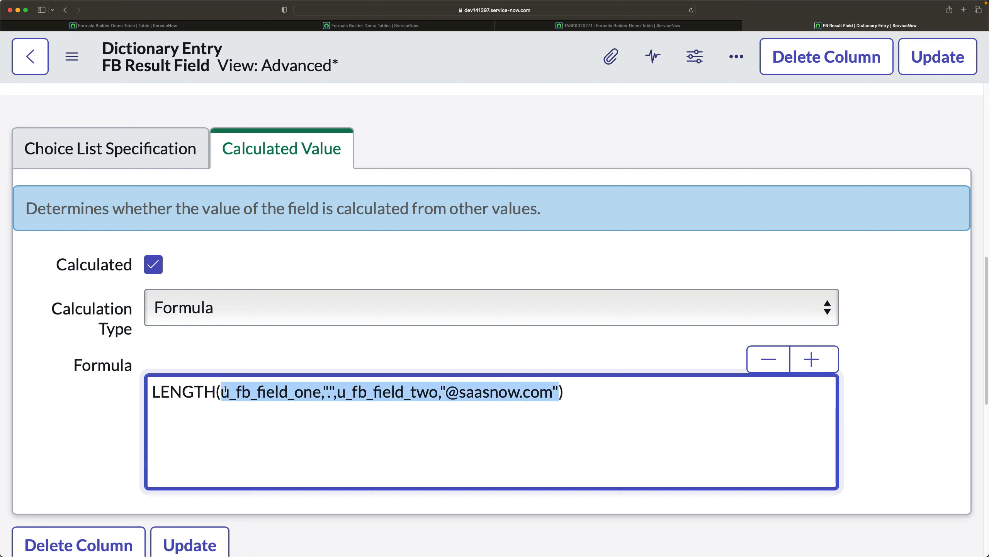
type("short")
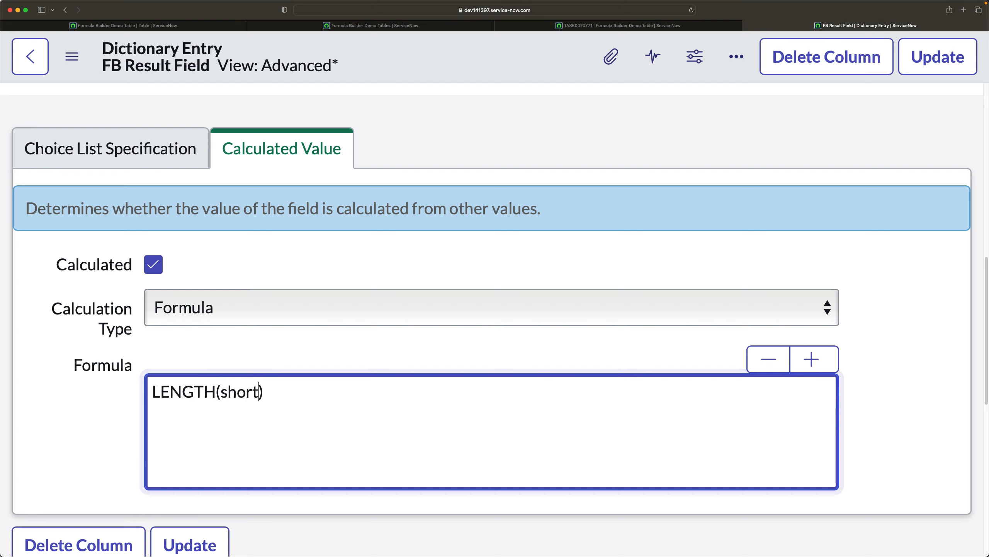
type("_description")
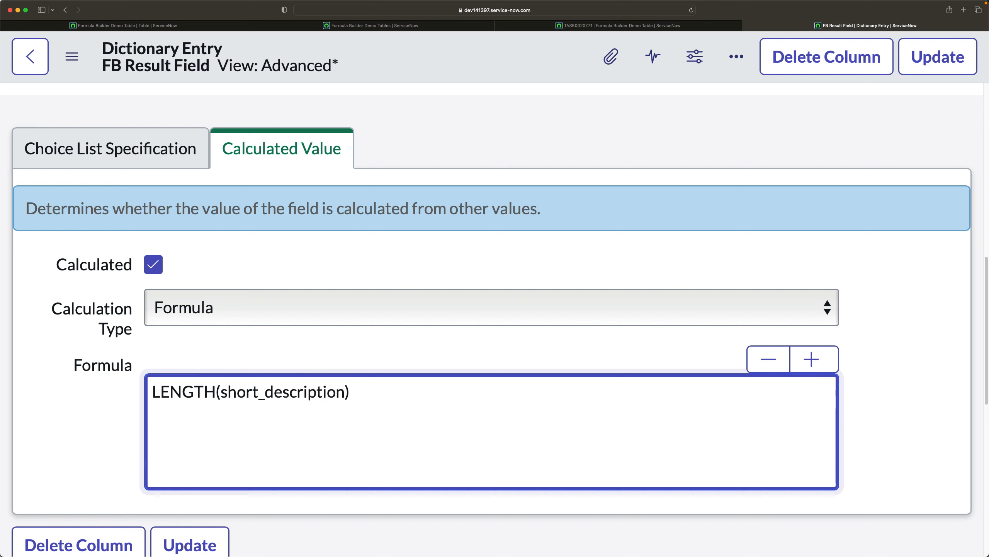
right_click(462, 57)
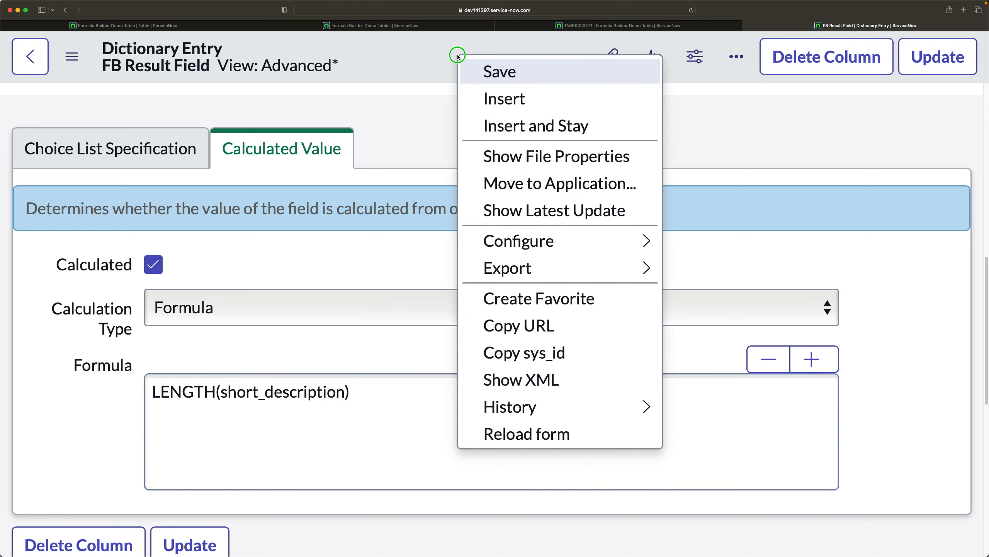
left_click(483, 69)
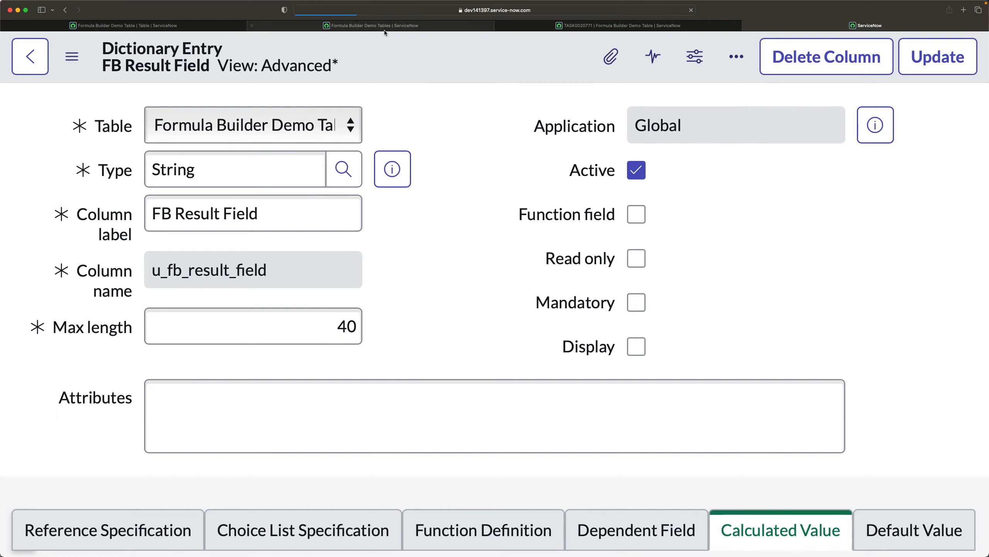
Step: Refresh the Formula Builder Demo Tables list and compare FB Result Field with the record's Short description text
left_click(422, 27)
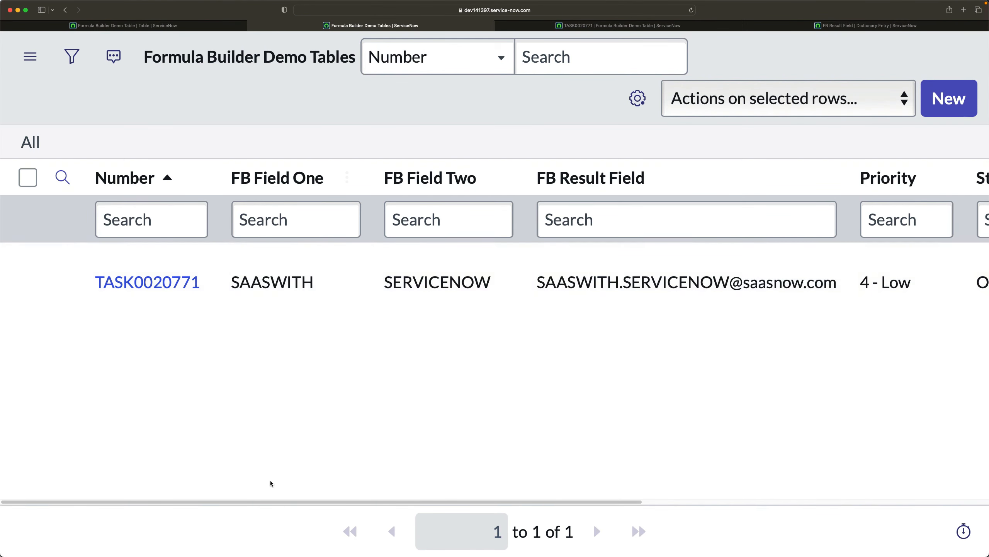
left_click(30, 148)
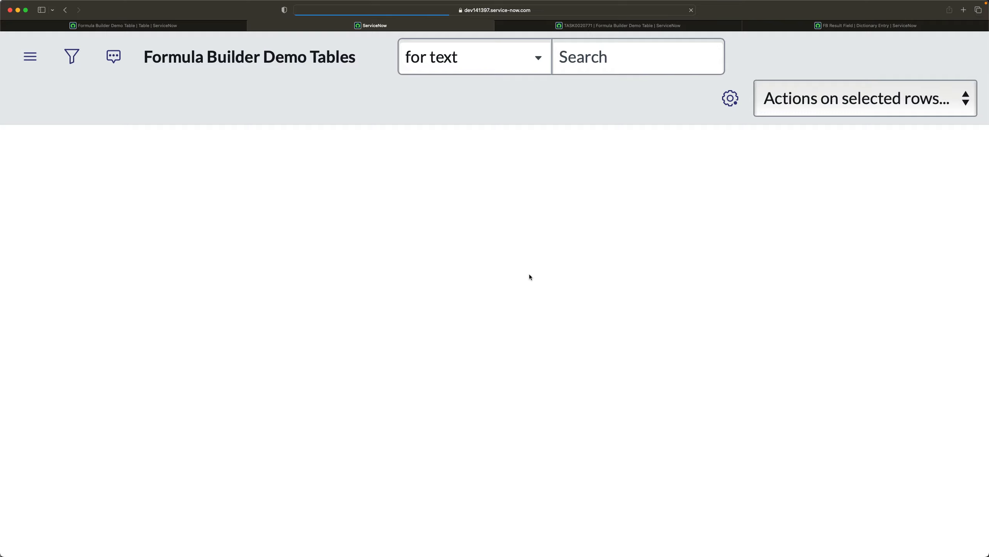
left_click(846, 27)
left_click(360, 29)
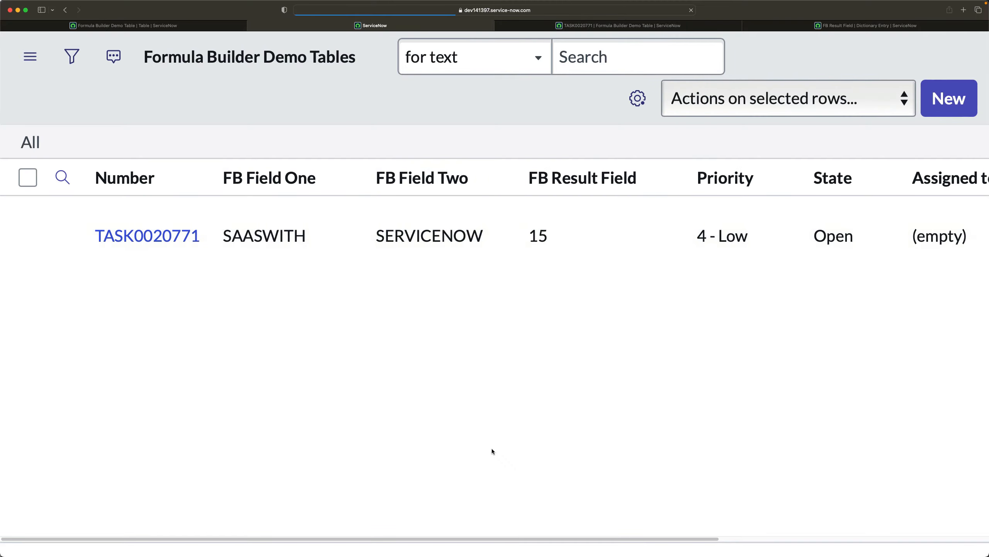
left_click_drag(471, 537, 817, 537)
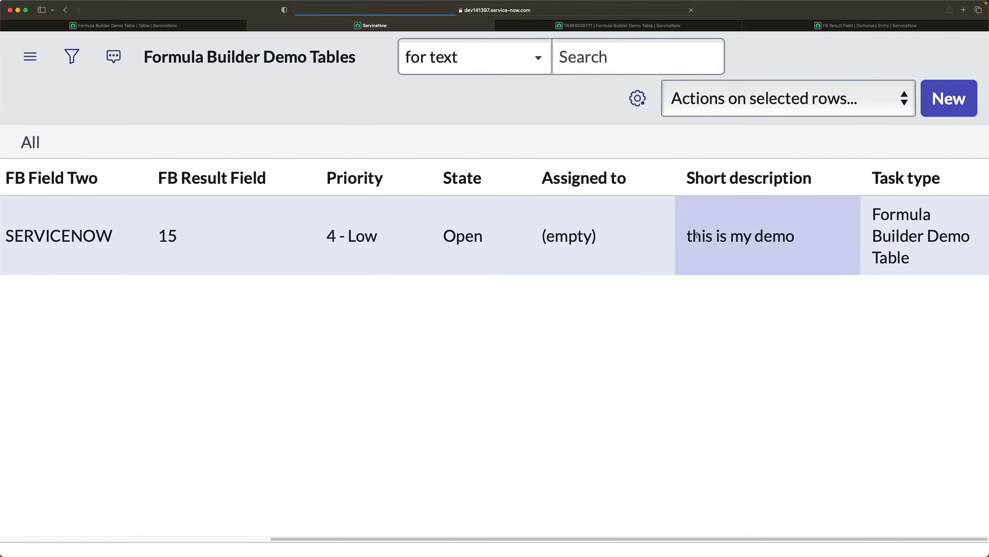
left_click_drag(688, 233, 753, 235)
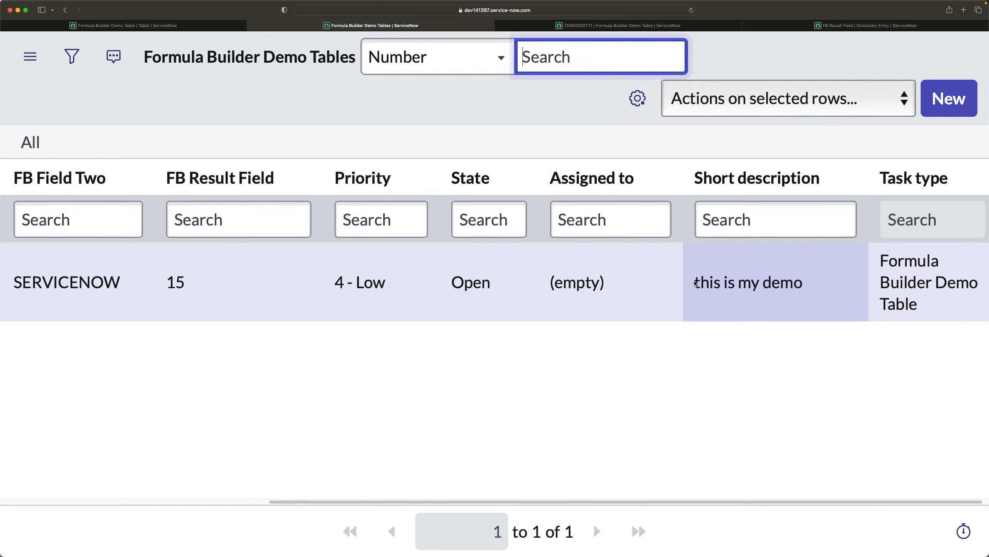
left_click_drag(693, 283, 803, 269)
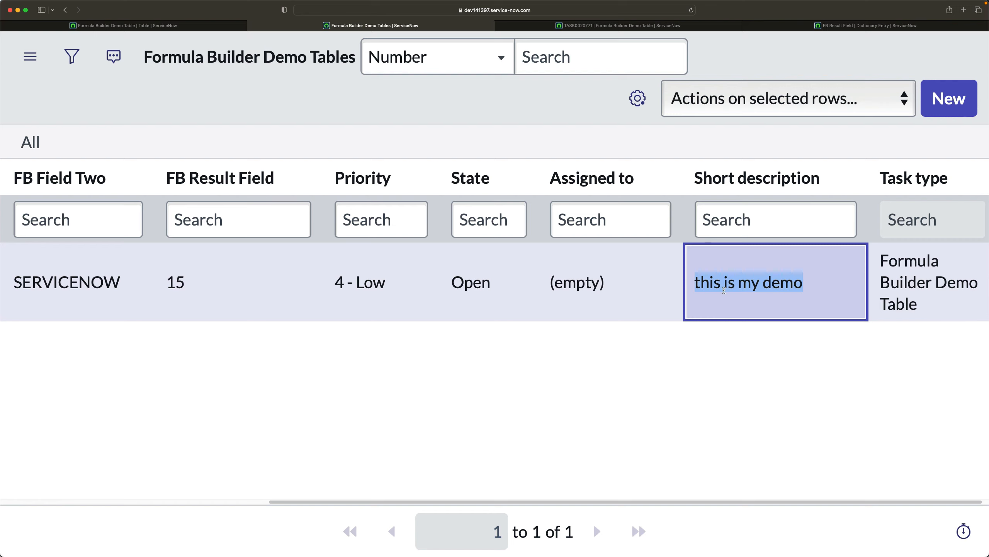
left_click(263, 368)
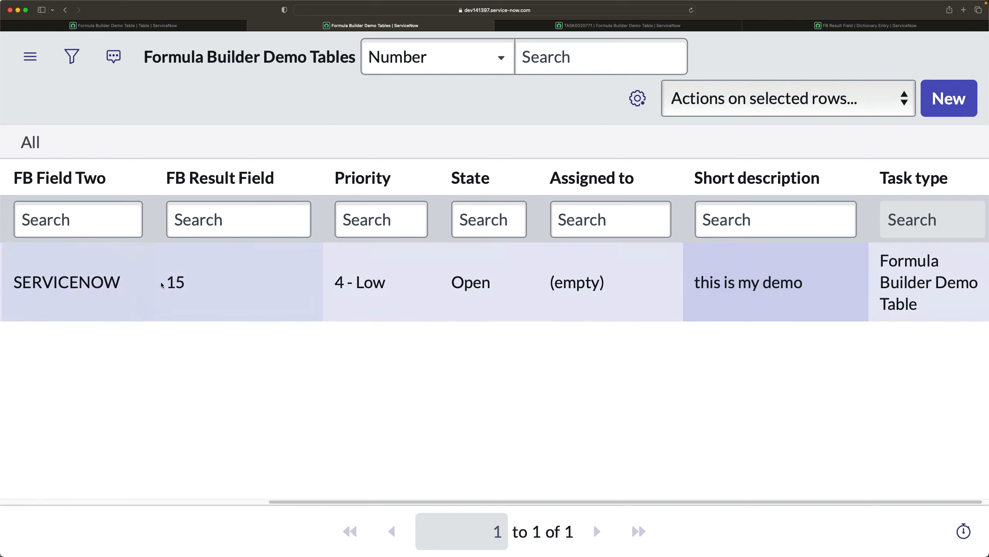
left_click_drag(168, 279, 185, 281)
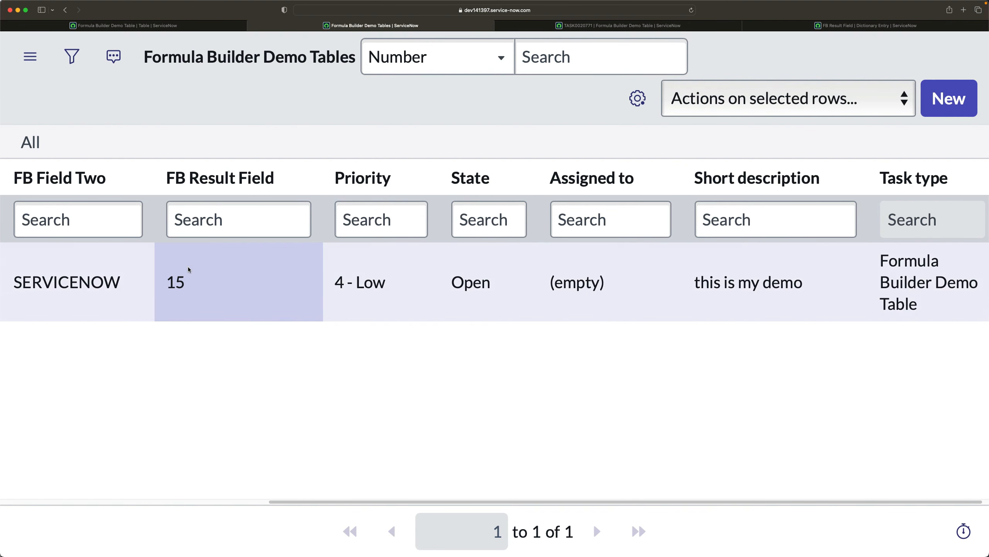
Step: Set both FB Field One and FB Field Two of the demo record to 50 directly in the list
scroll(390, 448, "left", 10)
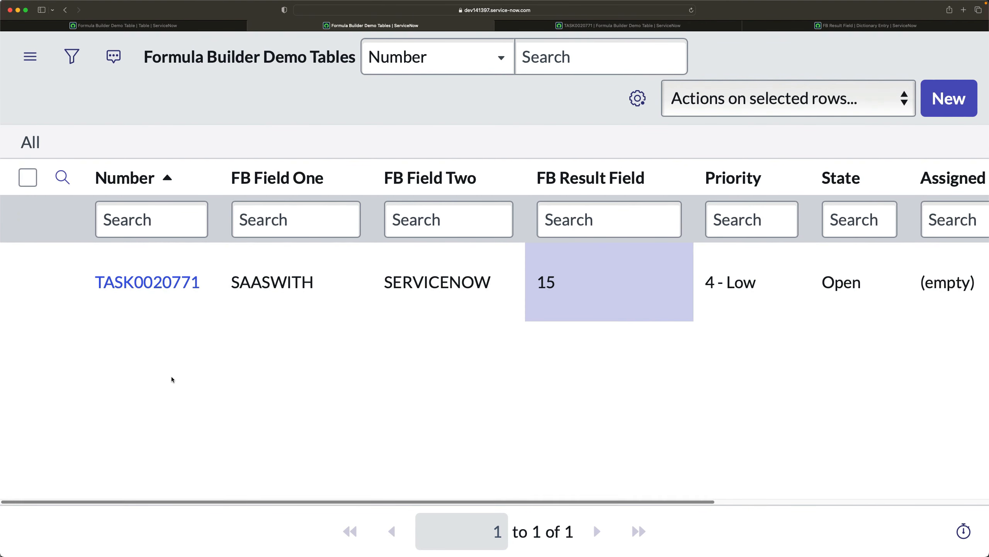
double_click(272, 287)
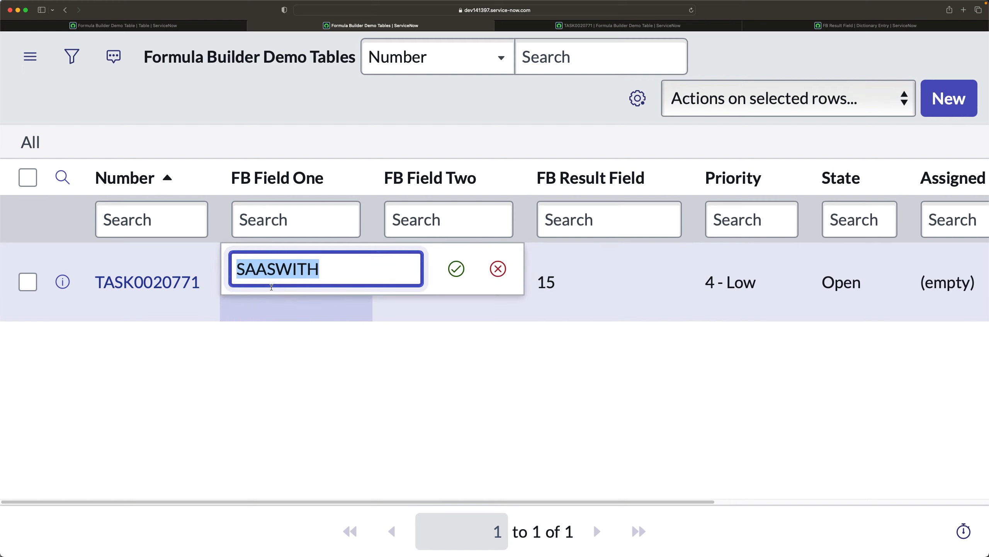
type("50")
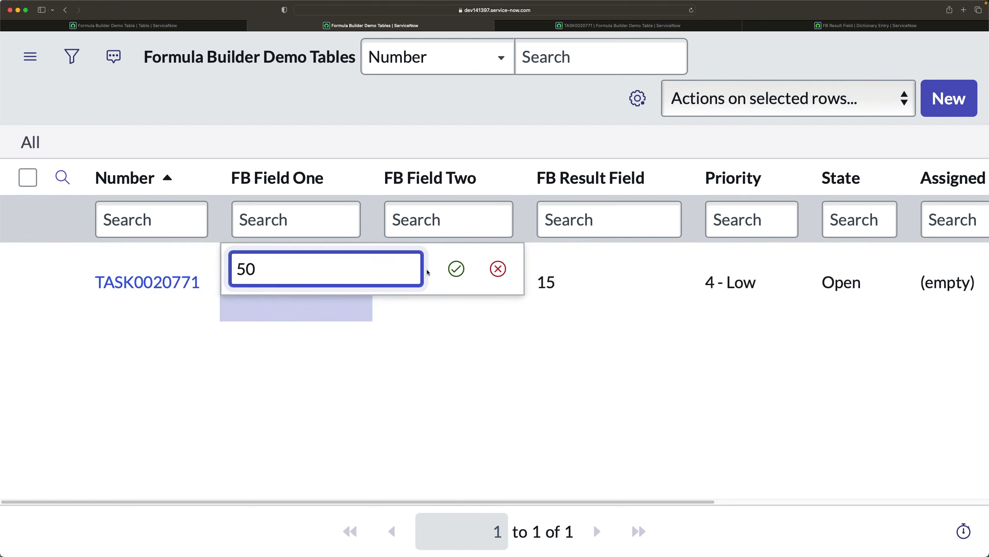
left_click(456, 269)
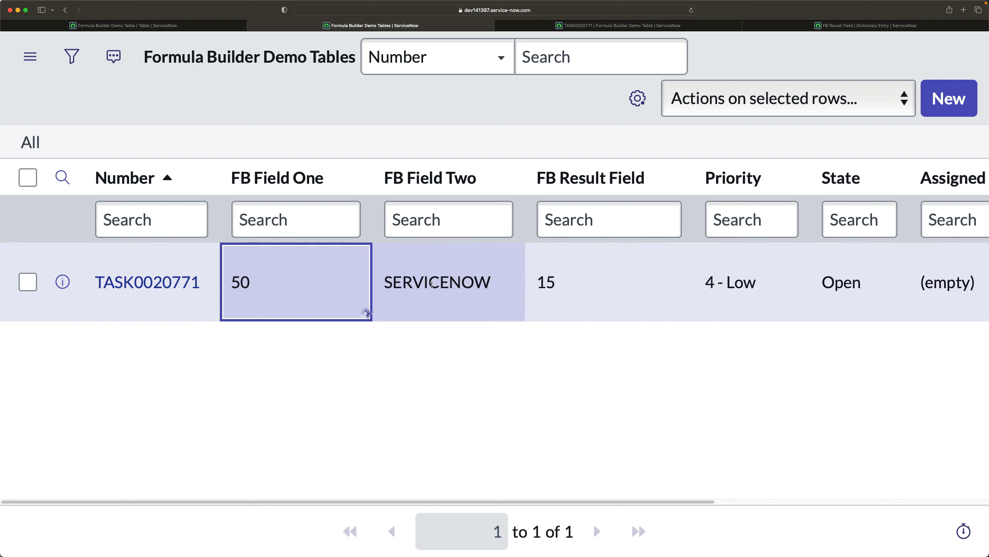
double_click(431, 285)
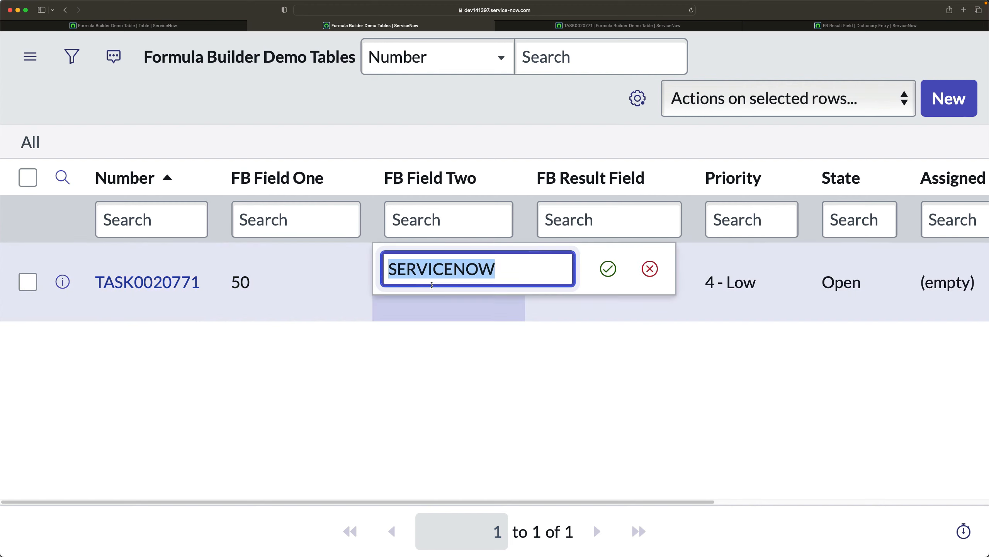
type("50")
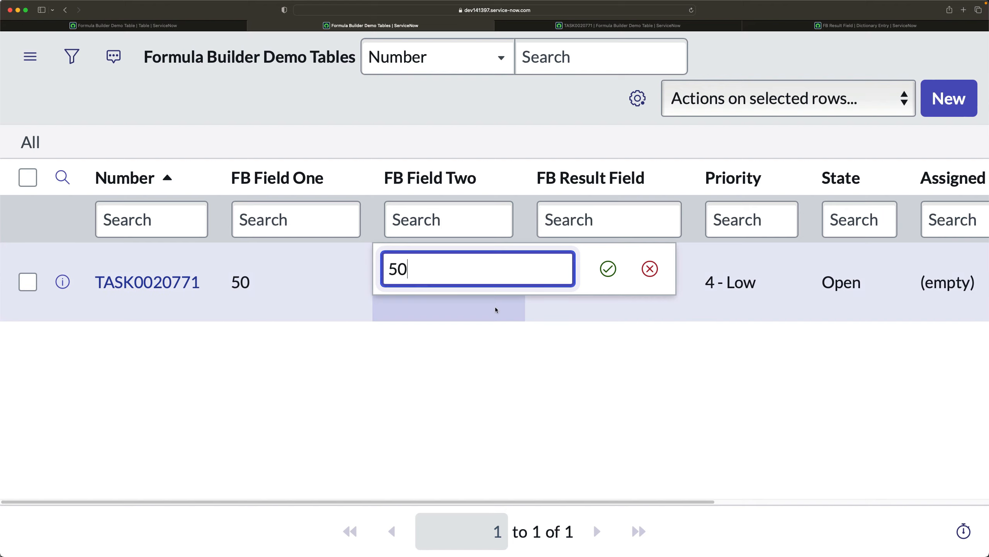
left_click(606, 270)
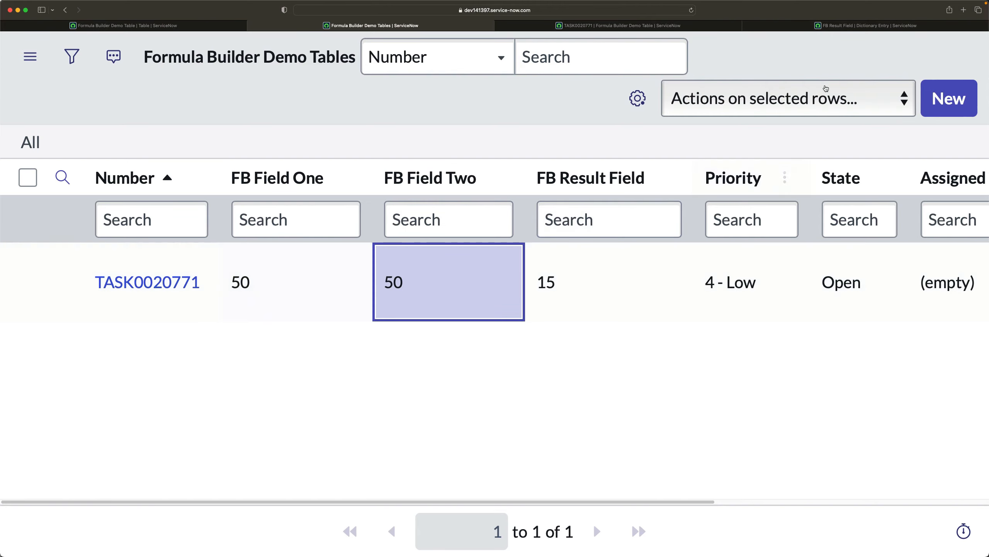
Step: Change the function in the FB Result Field dictionary entry's formula to AVERAGE and remove its short_description argument
left_click(849, 27)
scroll(378, 405, "down", 1)
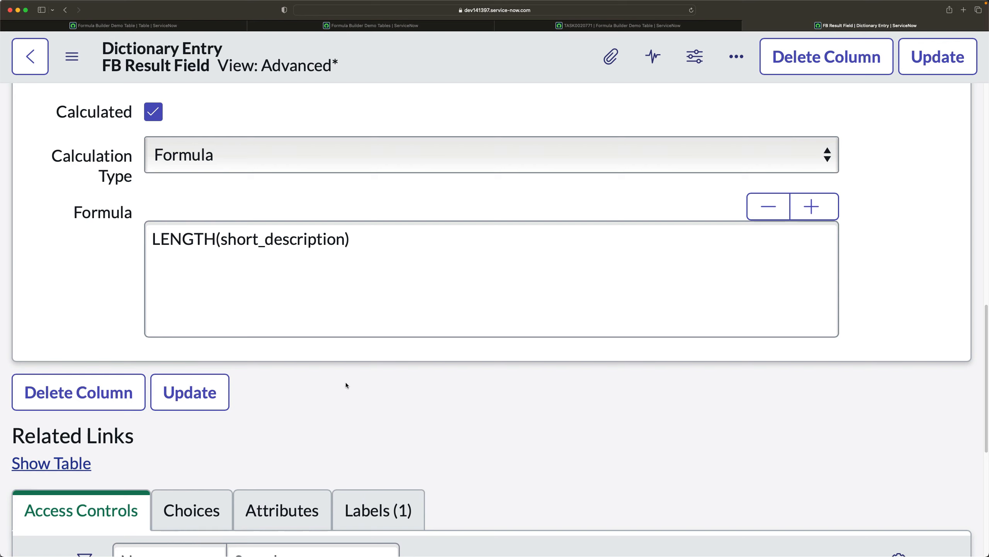
double_click(193, 233)
type("AVERAGE")
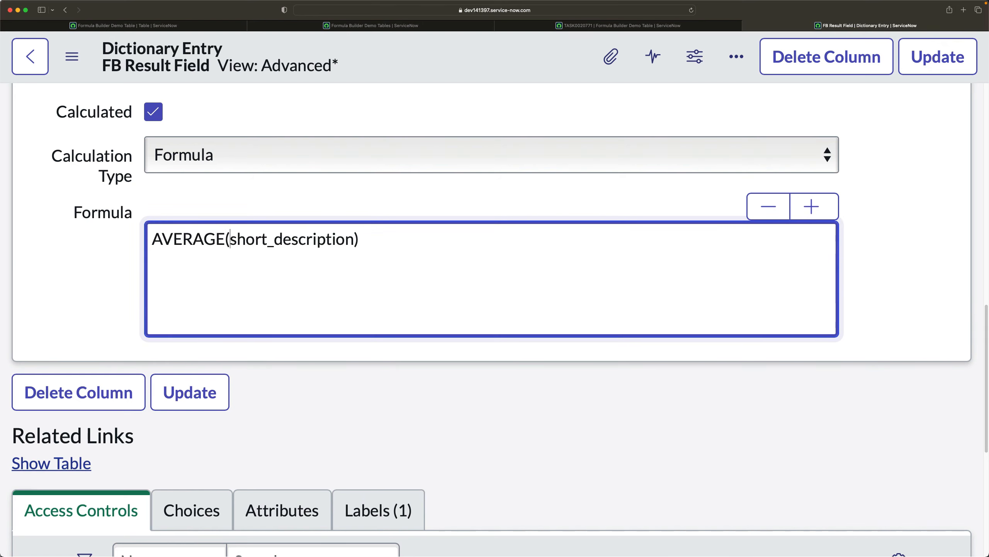
key("Right")
key("Right")
key("Right")
key("Right")
key("Right")
key("Right")
key("Right")
key("Right")
key("Right")
key("Right")
key("Right")
key("Right")
key("Right")
key("Right")
key("Right")
key("Right")
key("Right")
key("BackSpace")
key("BackSpace")
key("BackSpace")
key("BackSpace")
key("BackSpace")
key("BackSpace")
key("BackSpace")
key("BackSpace")
key("BackSpace")
key("BackSpace")
key("BackSpace")
key("BackSpace")
key("BackSpace")
key("BackSpace")
key("BackSpace")
key("BackSpace")
key("BackSpace")
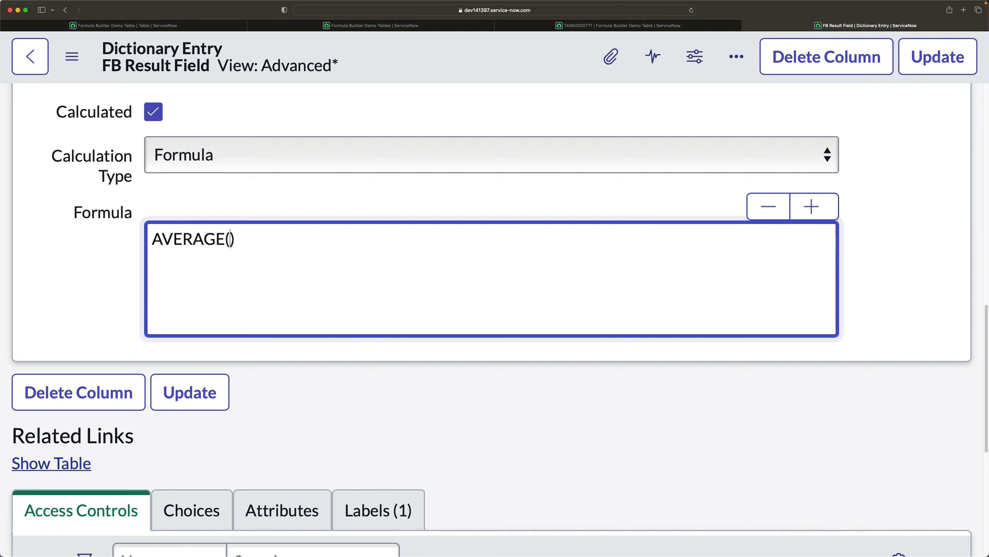
Step: Enter u_fb_field_one,u_fb_field_two as the AVERAGE function's arguments and save the dictionary entry
type("u_fb_field_o")
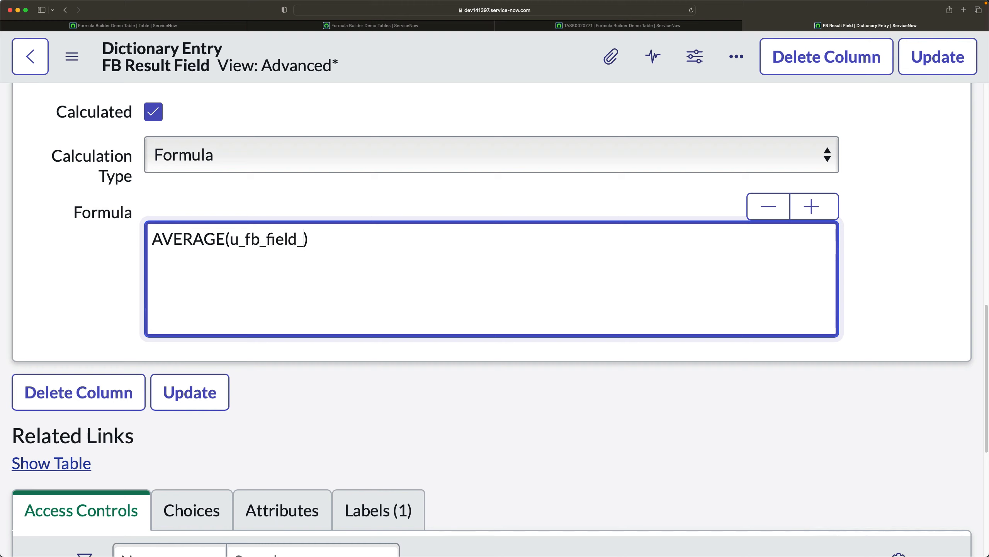
type("ne,u_fb_fiel;d")
key("BackSpace")
key("BackSpace")
type("d_")
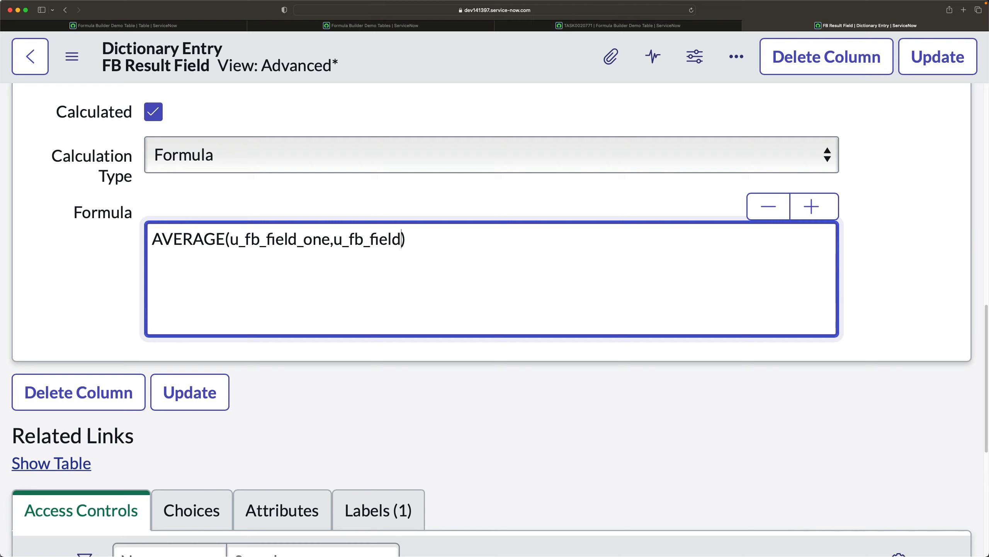
type("two")
right_click(426, 77)
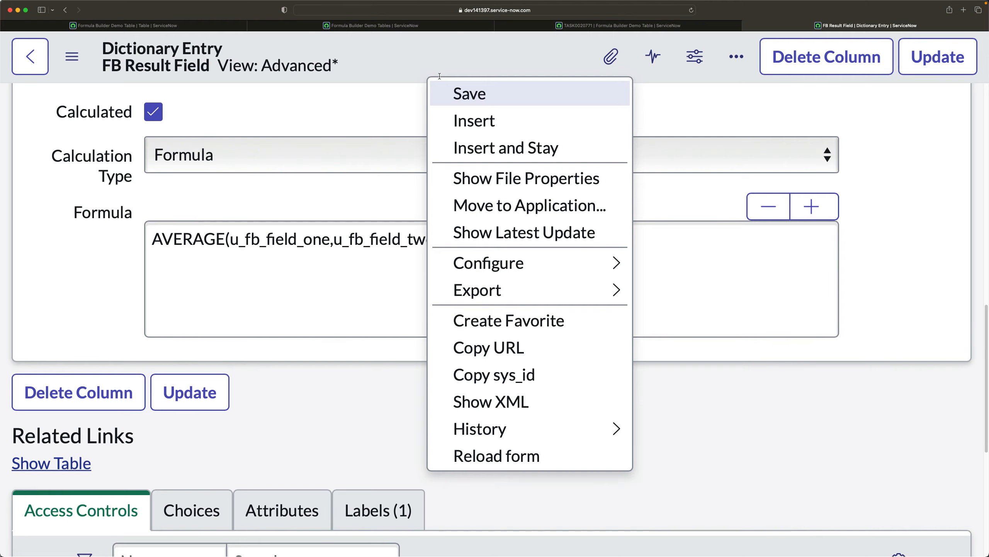
left_click(489, 93)
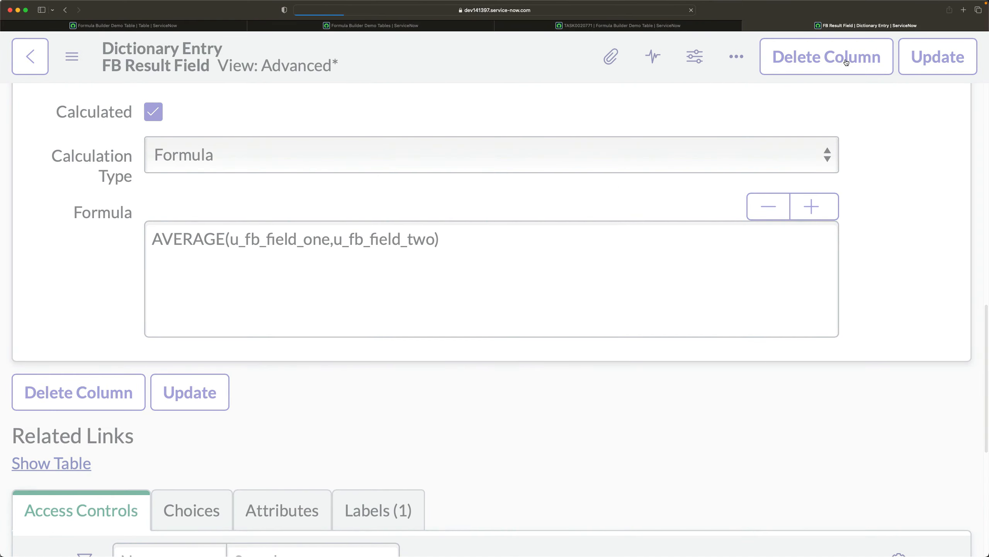
left_click(405, 28)
left_click(879, 27)
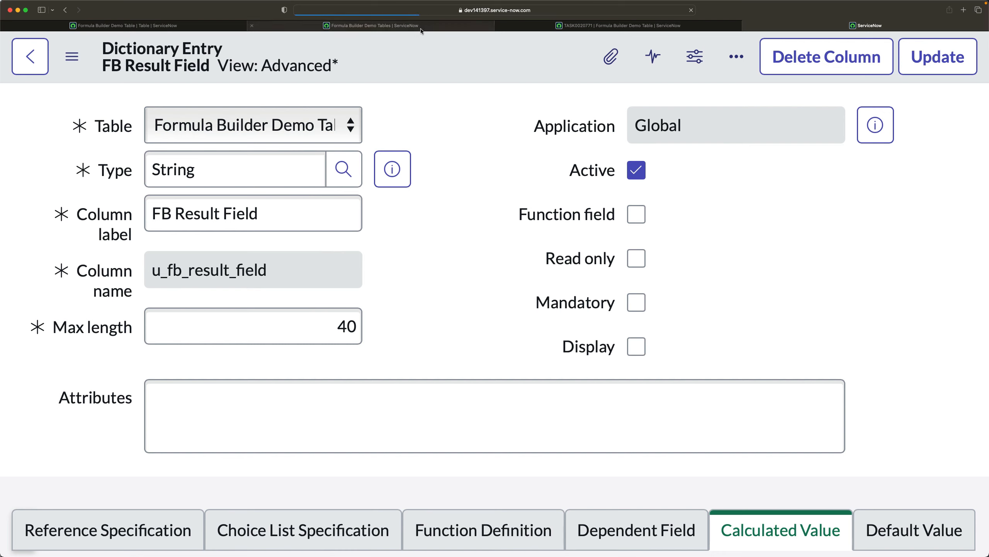
mouse_move(420, 30)
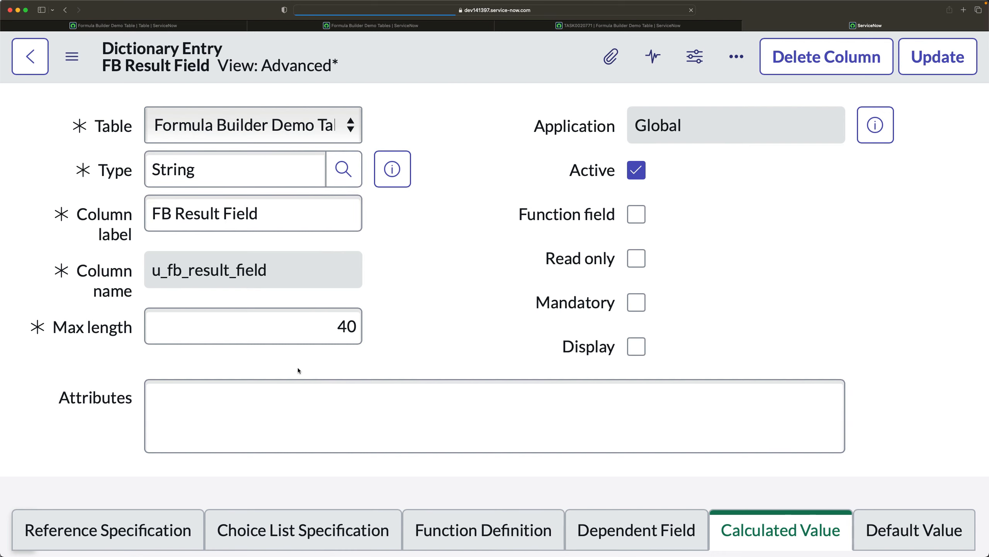
scroll(508, 377, "down", 5)
scroll(508, 380, "down", 12)
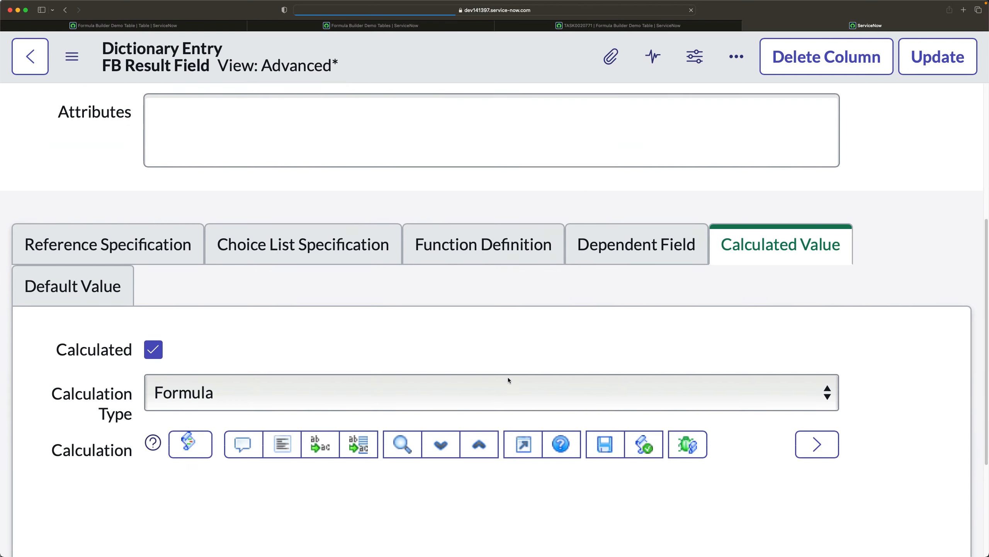
scroll(504, 380, "up", 17)
scroll(562, 284, "down", 4)
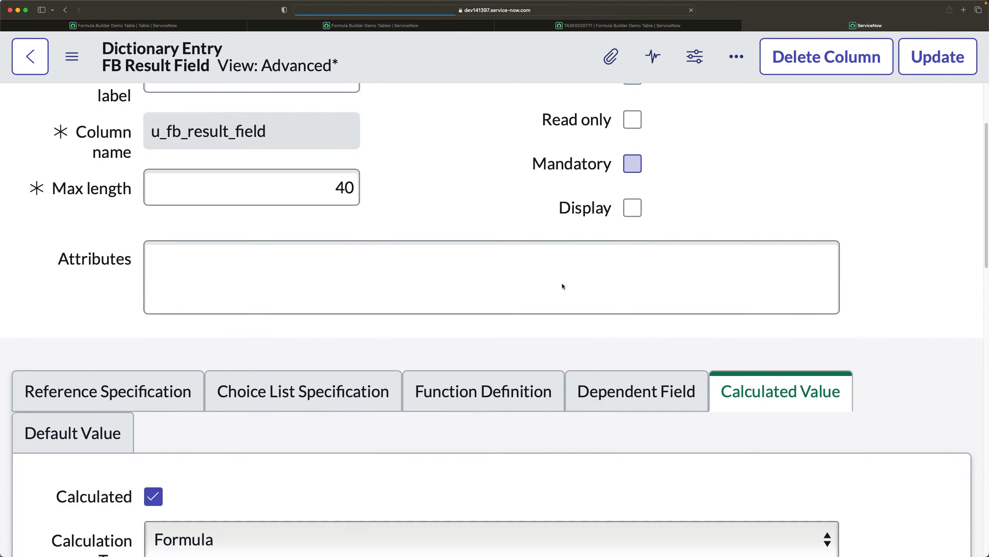
scroll(563, 284, "up", 4)
left_click(428, 28)
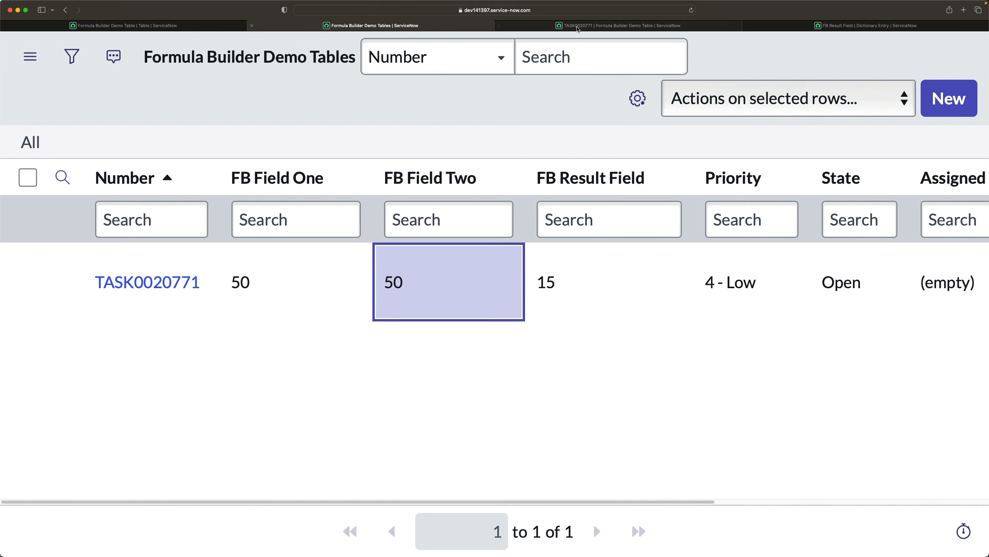
left_click(623, 26)
left_click(791, 28)
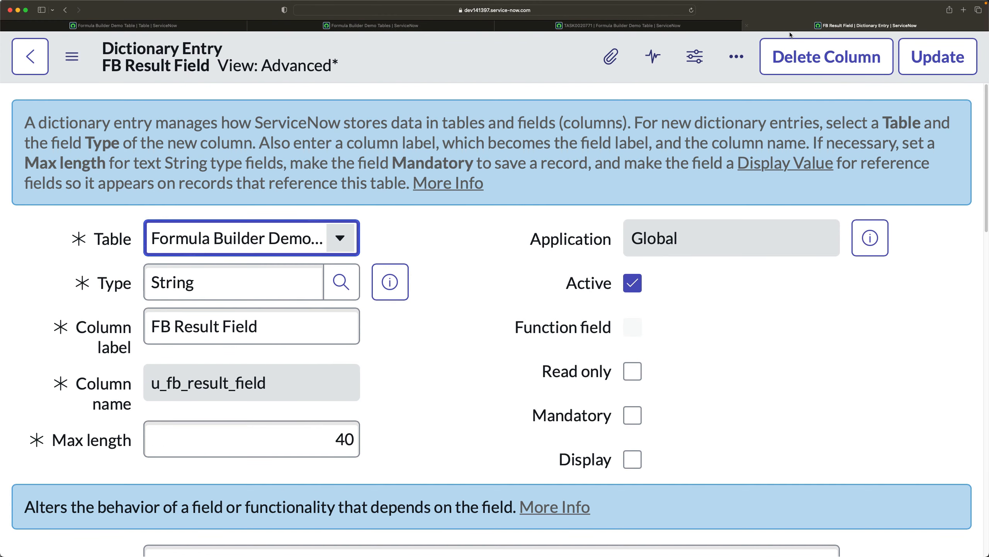
Step: Refresh the Formula Builder Demo Tables list and compare FB Result Field with FB Field One and FB Field Two
left_click(312, 24)
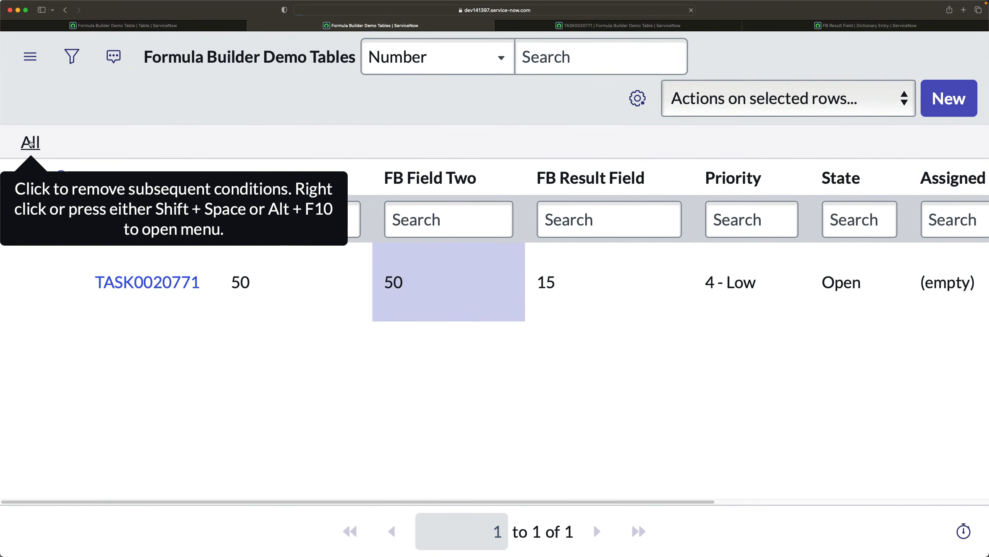
left_click(30, 142)
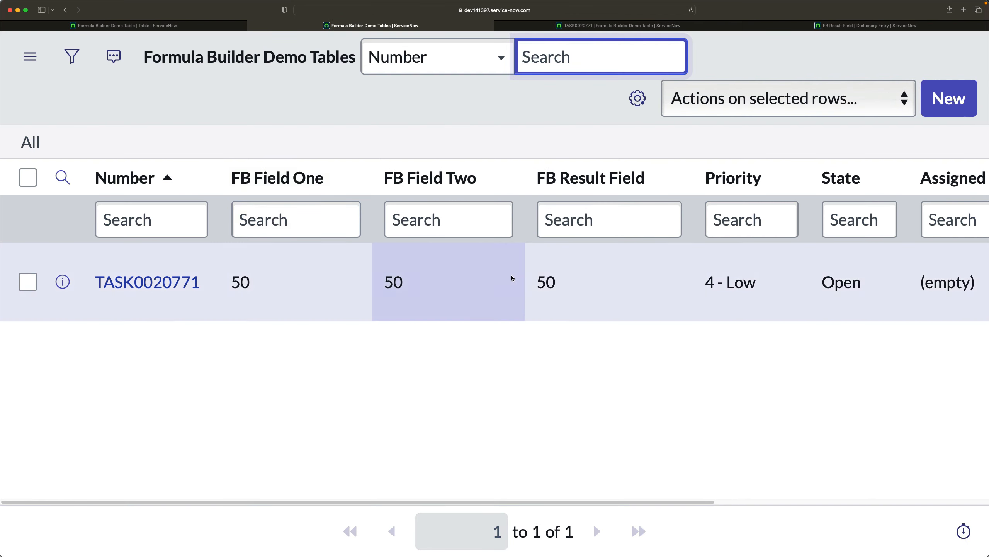
double_click(547, 281)
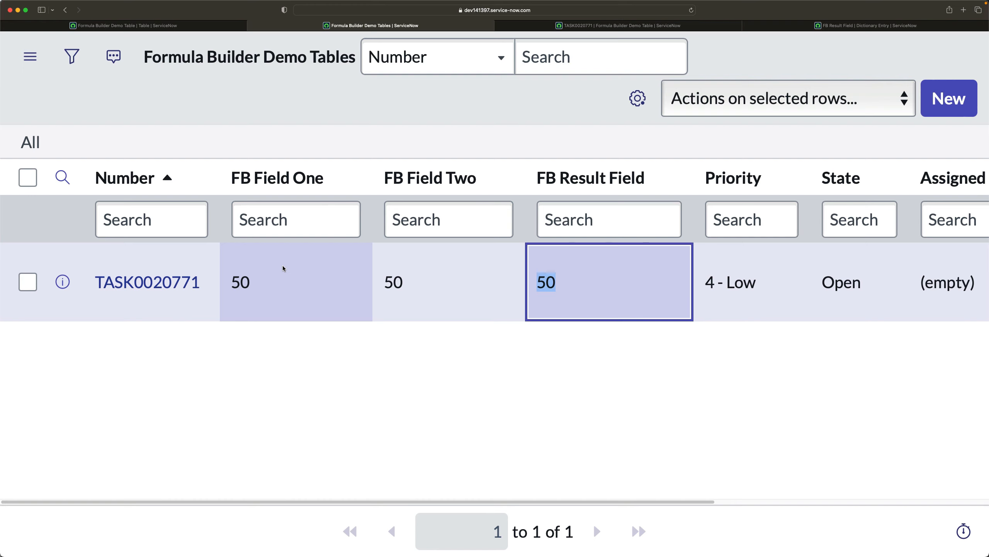
left_click(445, 345)
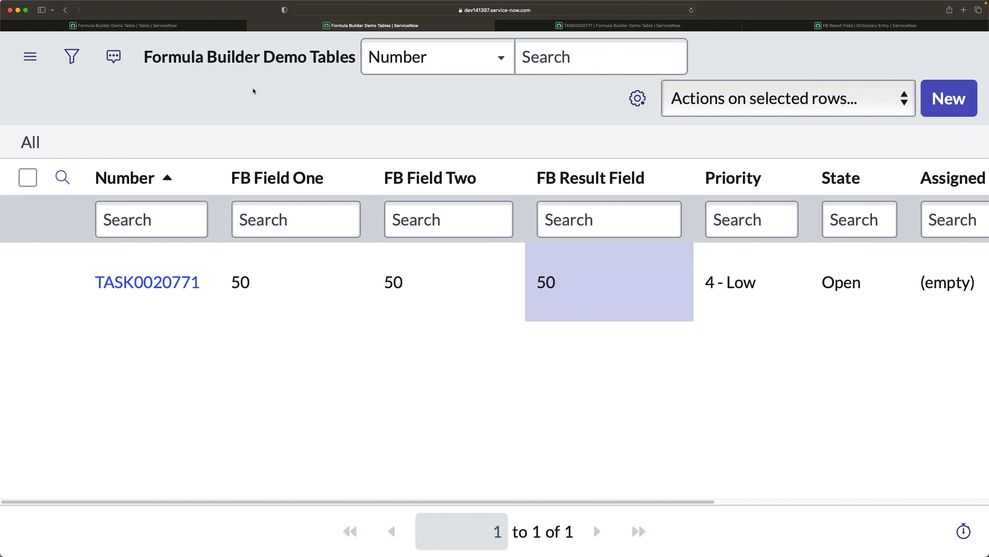
Step: From the Formula Builder Demo Table record's page, open the Formula Functions list using sys_formula_function.LIST in the application navigator
left_click(156, 26)
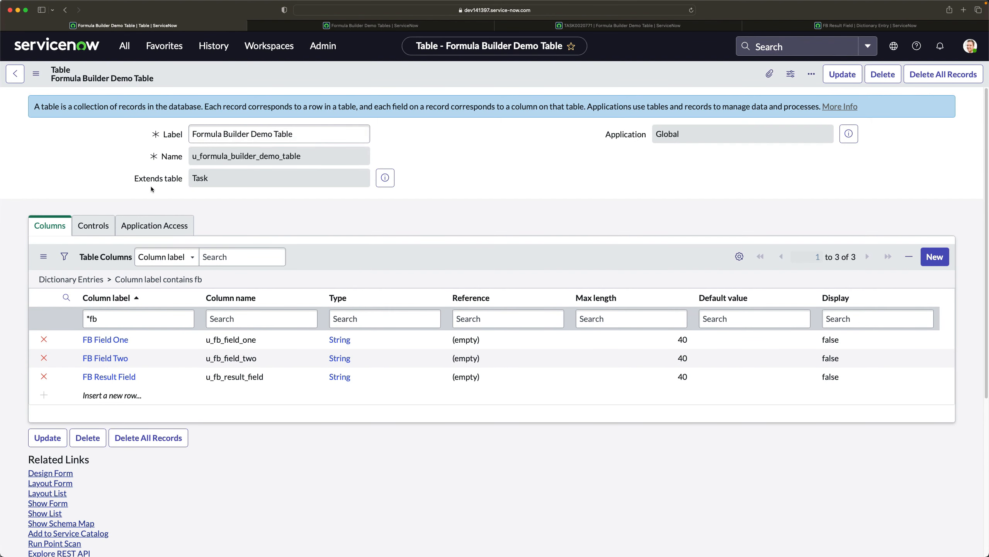
left_click(124, 45)
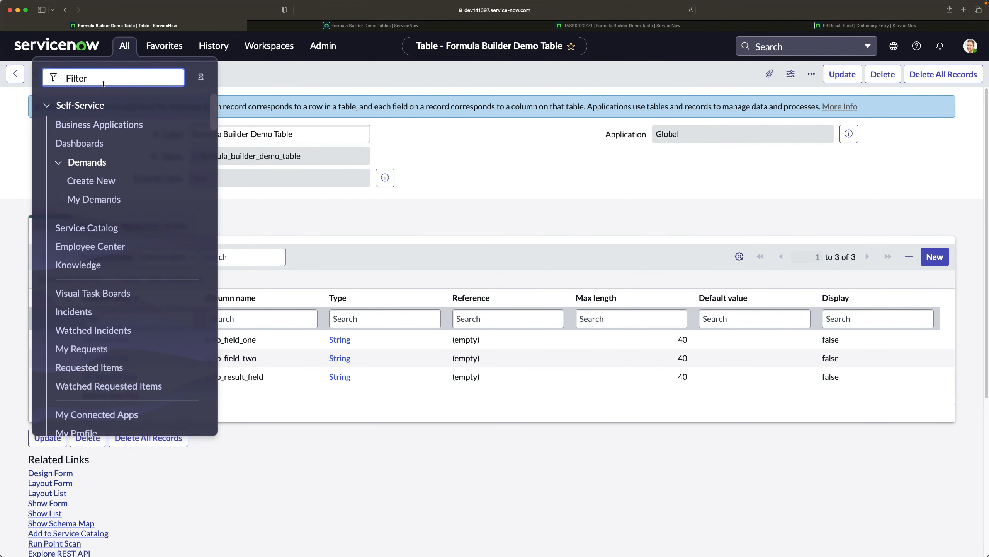
type("sys")
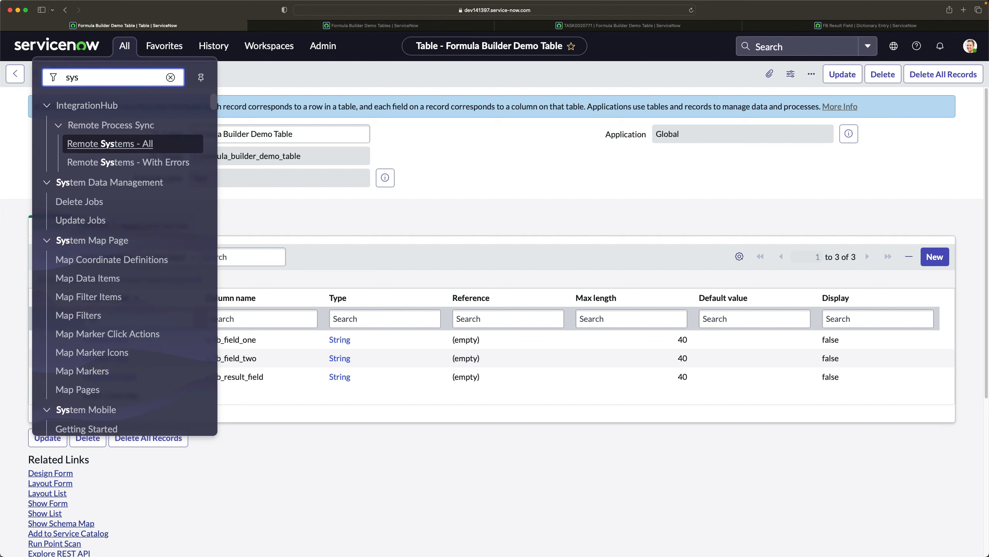
type("_form")
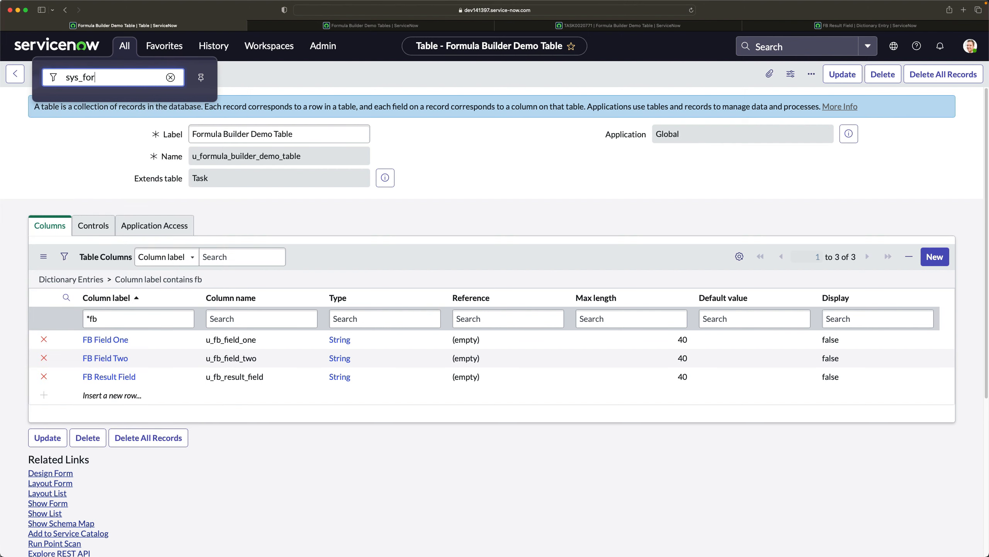
type("ula_function.LIST")
key("Return")
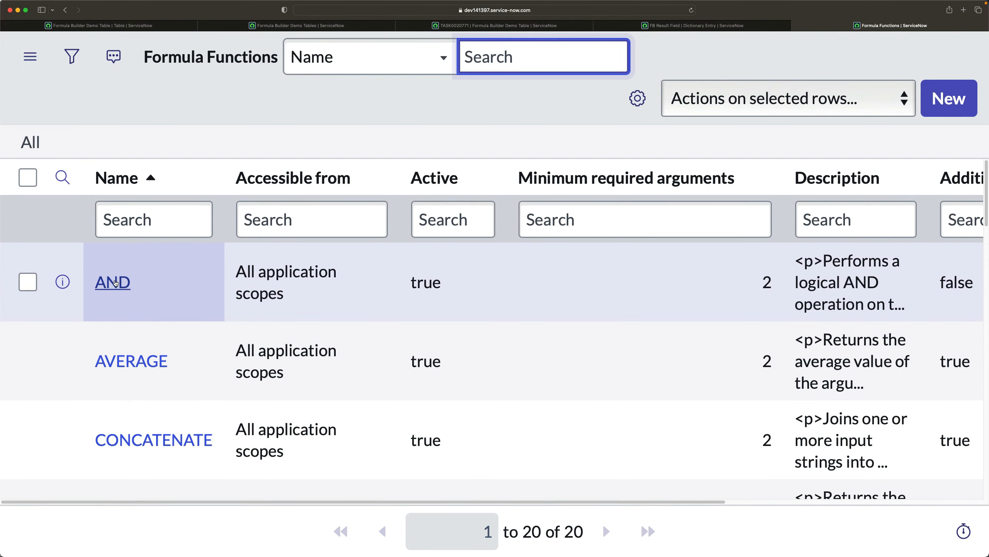
Step: Browse the Formula Functions list and review the available functions with their minimum required arguments and descriptions
scroll(100, 288, "down", 1)
scroll(148, 312, "down", 5)
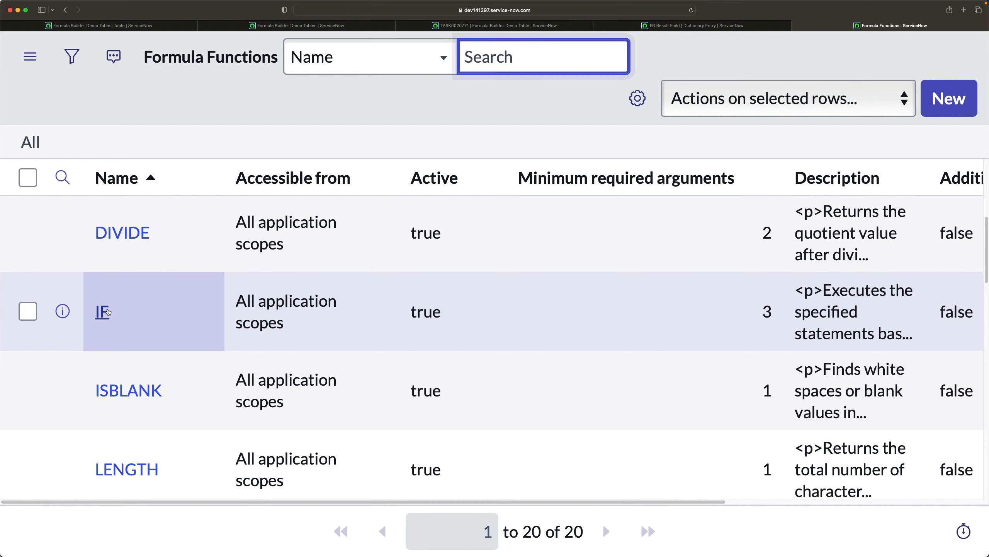
scroll(111, 312, "down", 3)
scroll(105, 288, "up", 1)
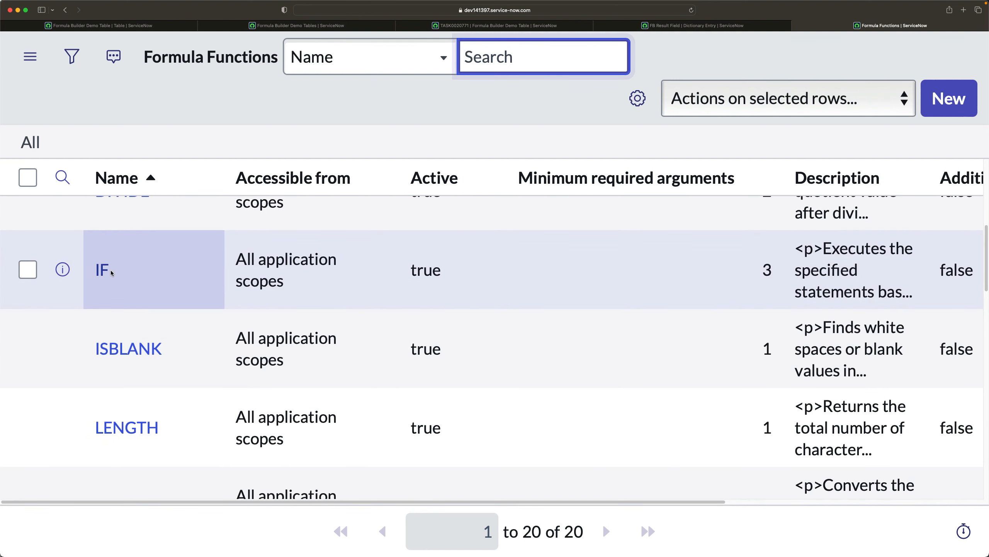
scroll(113, 296, "down", 5)
scroll(117, 300, "down", 12)
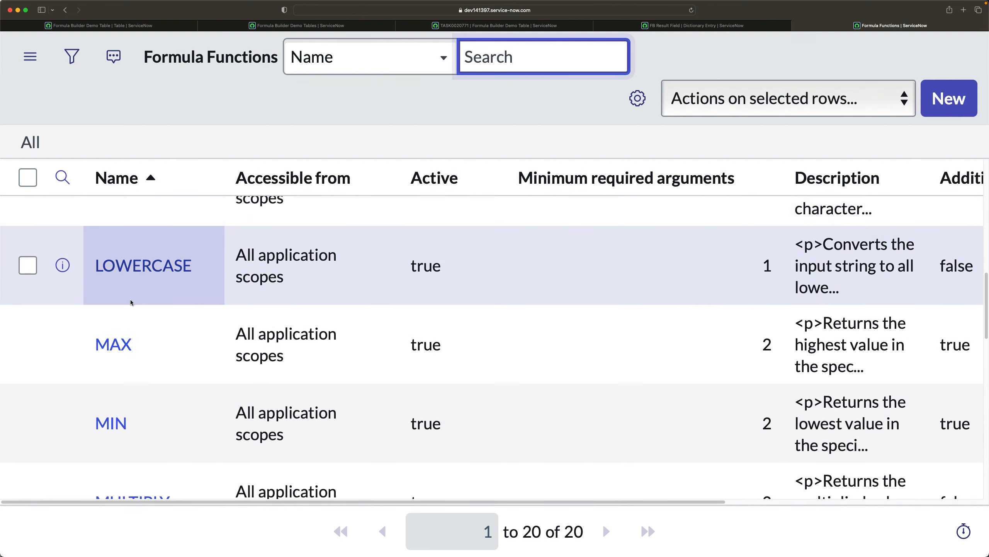
scroll(156, 297, "up", 15)
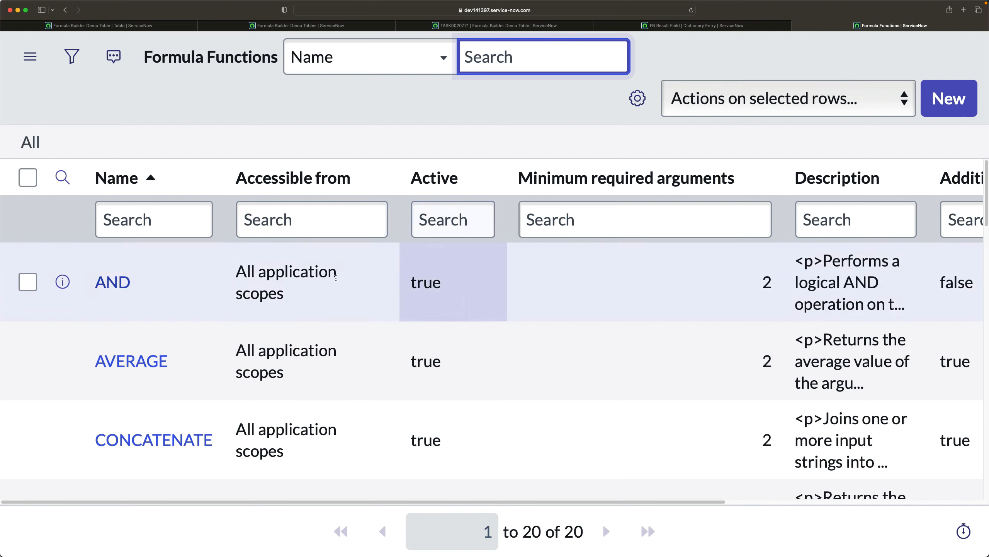
scroll(116, 286, "down", 10)
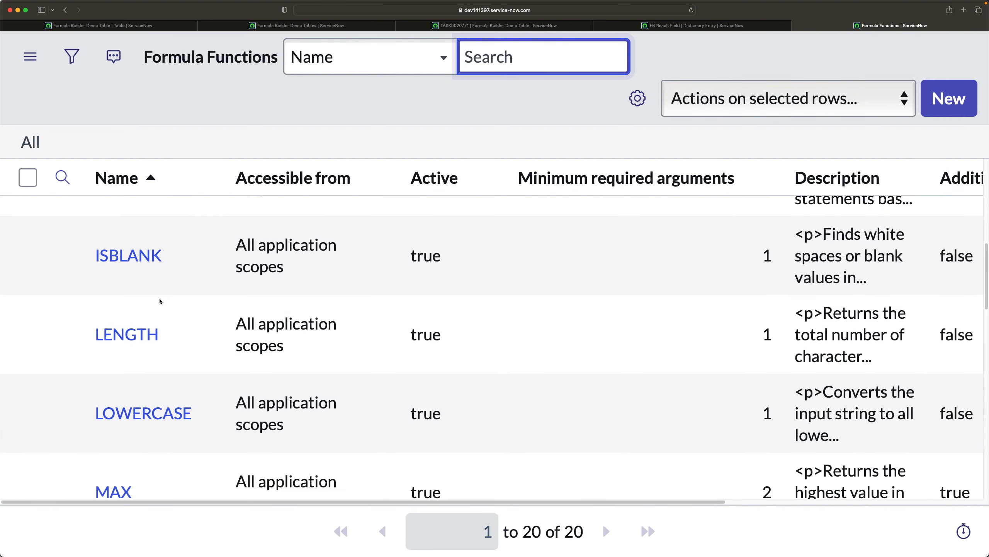
scroll(159, 300, "up", 4)
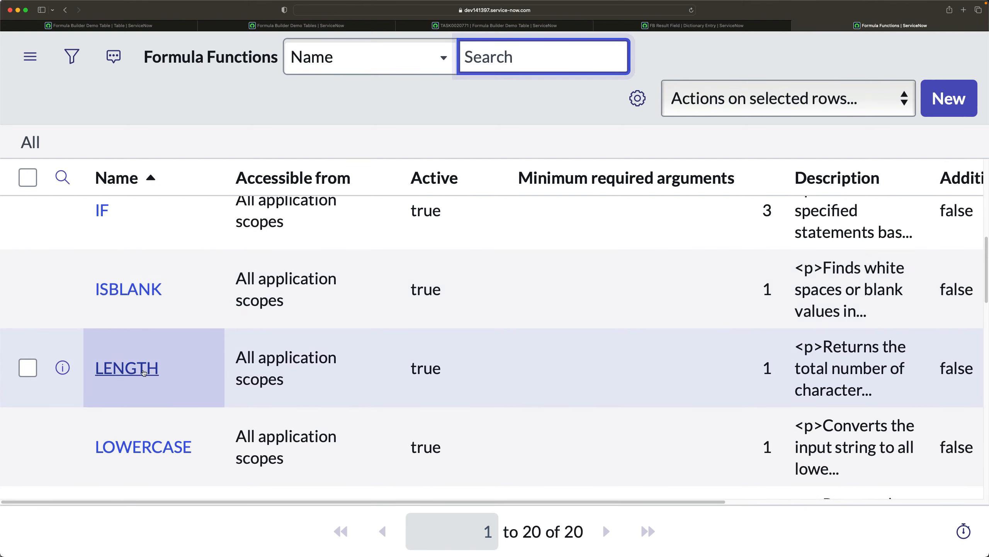
Step: Open the MAX formula function's record separately from the Formula Functions list, examine its description, syntax and example, and close it
scroll(154, 371, "down", 4)
scroll(142, 372, "down", 5)
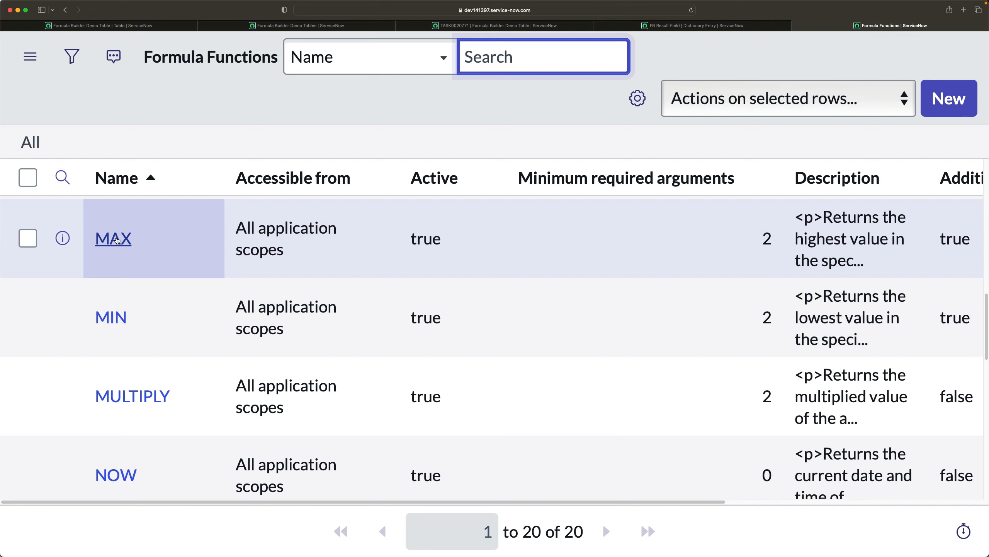
left_click(116, 238, "super")
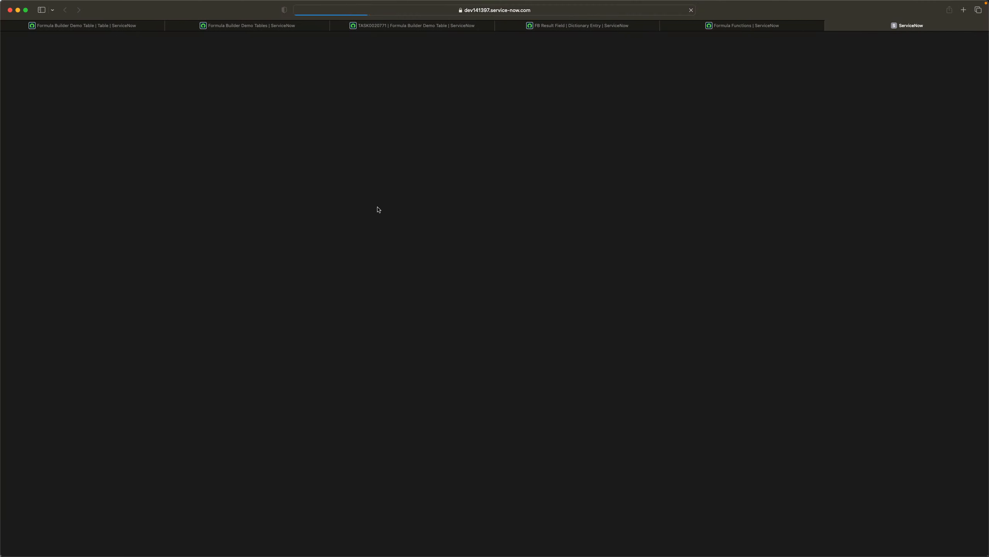
left_click(680, 26)
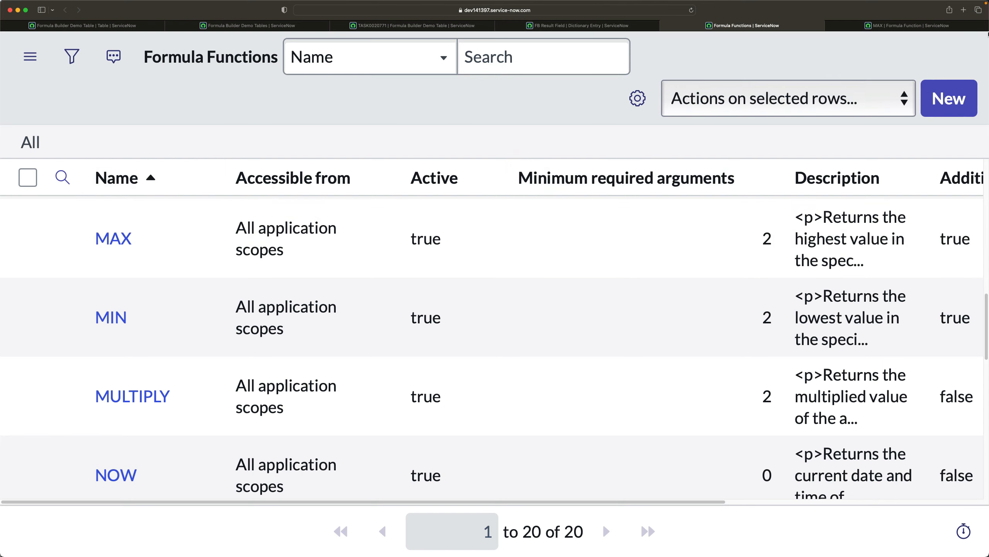
left_click(925, 26)
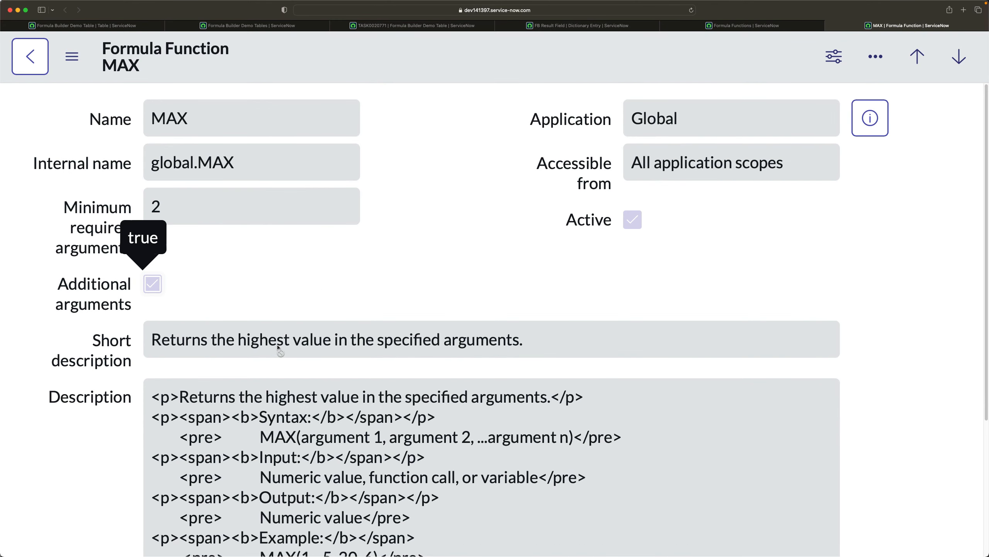
scroll(370, 355, "down", 5)
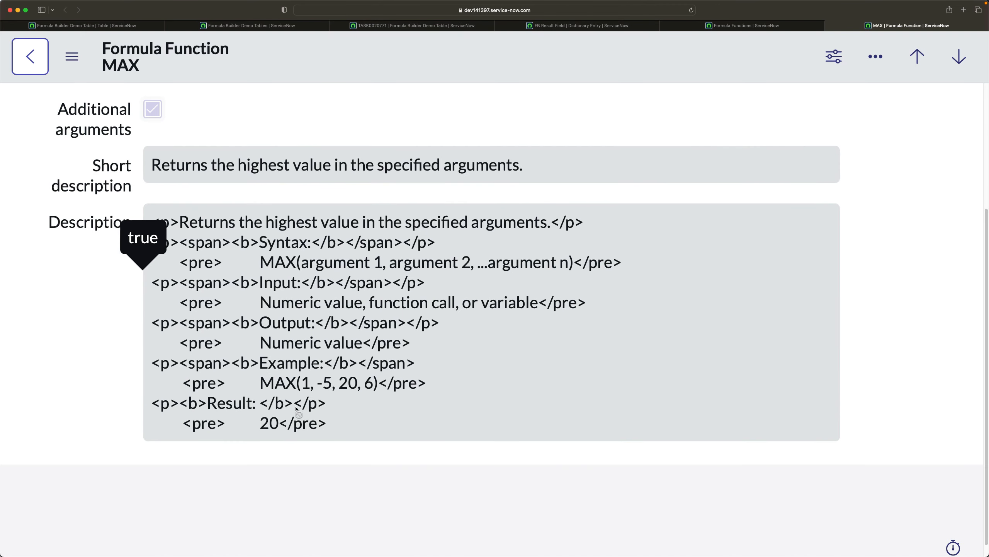
left_click(265, 383)
left_click_drag(266, 383, 300, 382)
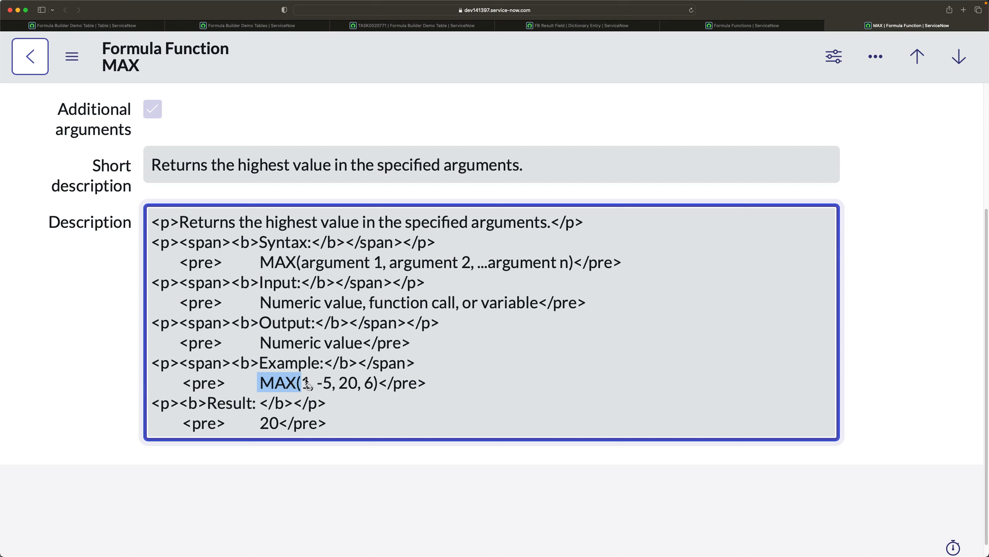
left_click_drag(306, 379, 348, 389)
left_click(830, 25)
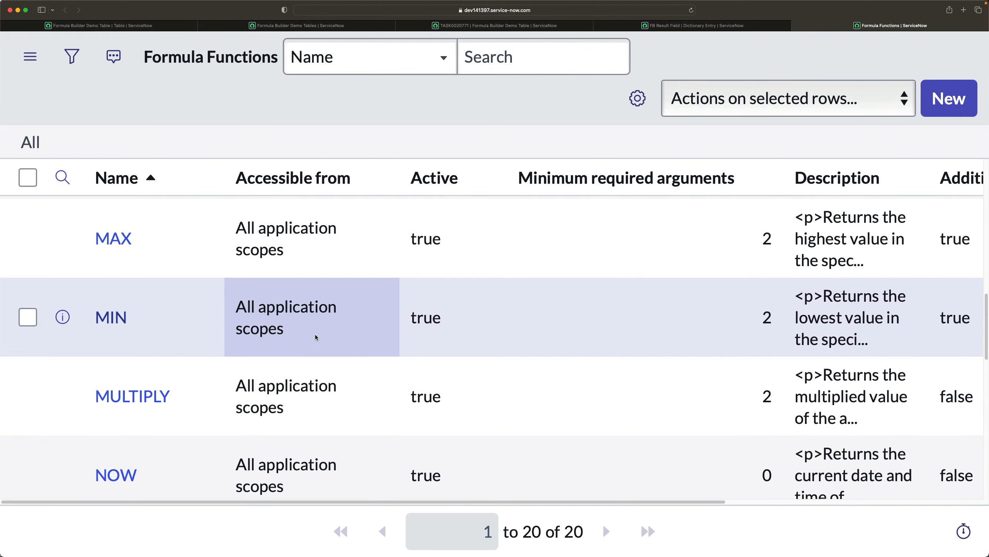
Step: Open the NOW formula function's record separately, examine its syntax, input and output description, and close it
scroll(317, 337, "down", 4)
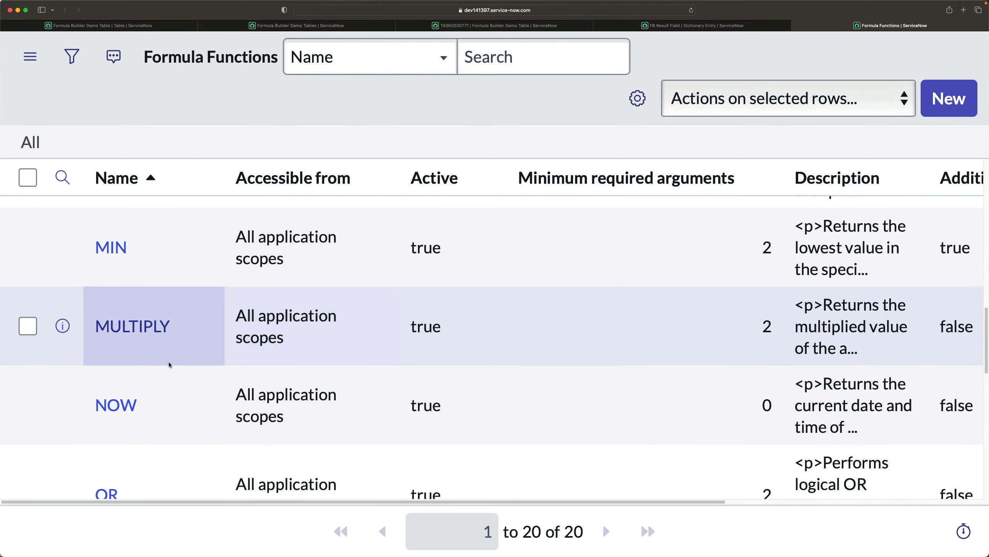
scroll(117, 332, "down", 1)
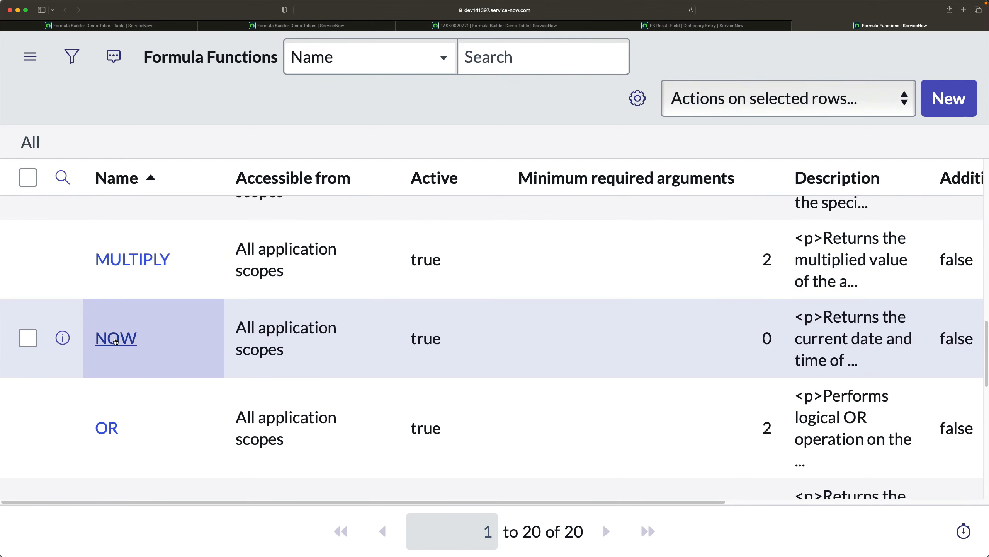
left_click(115, 341, "super")
left_click(873, 26)
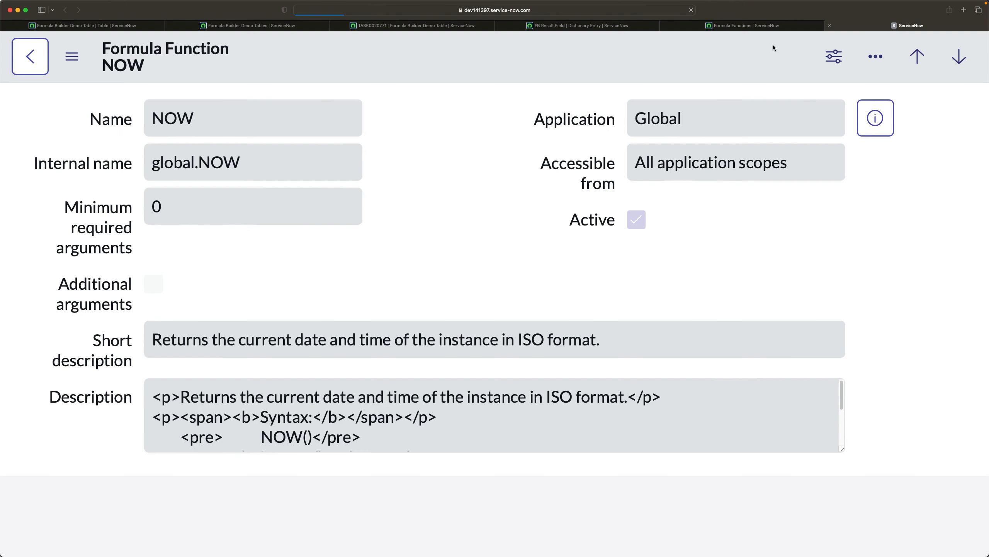
scroll(403, 254, "down", 3)
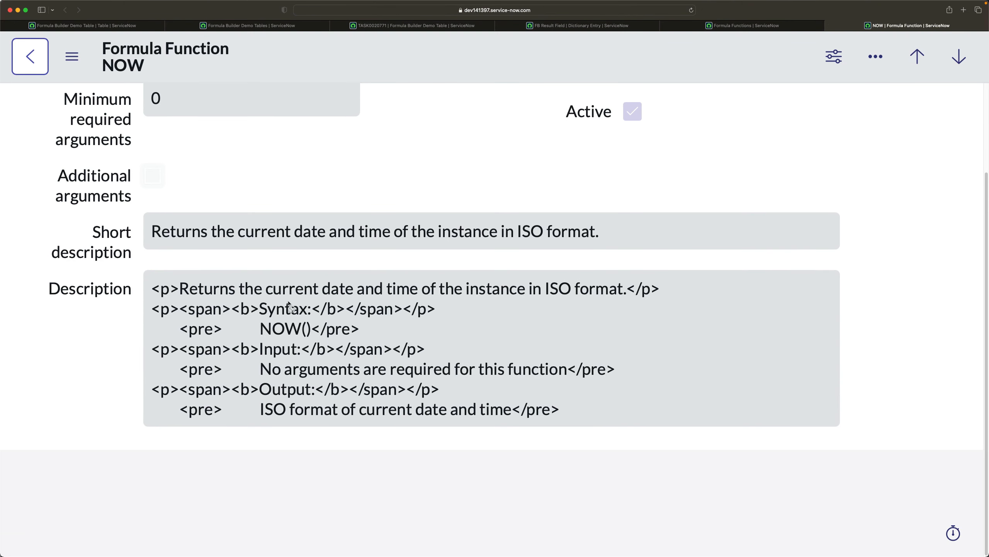
left_click_drag(259, 308, 310, 310)
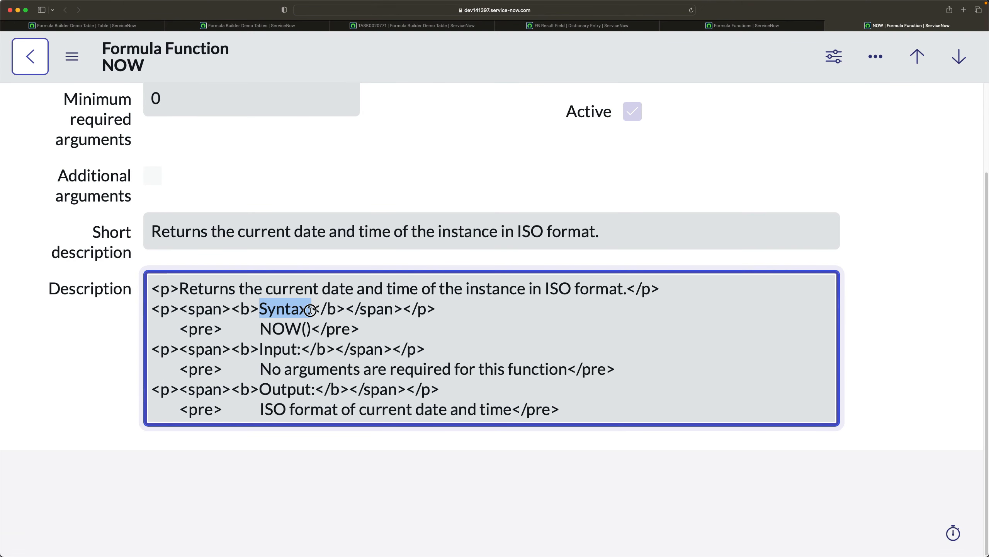
left_click(276, 358)
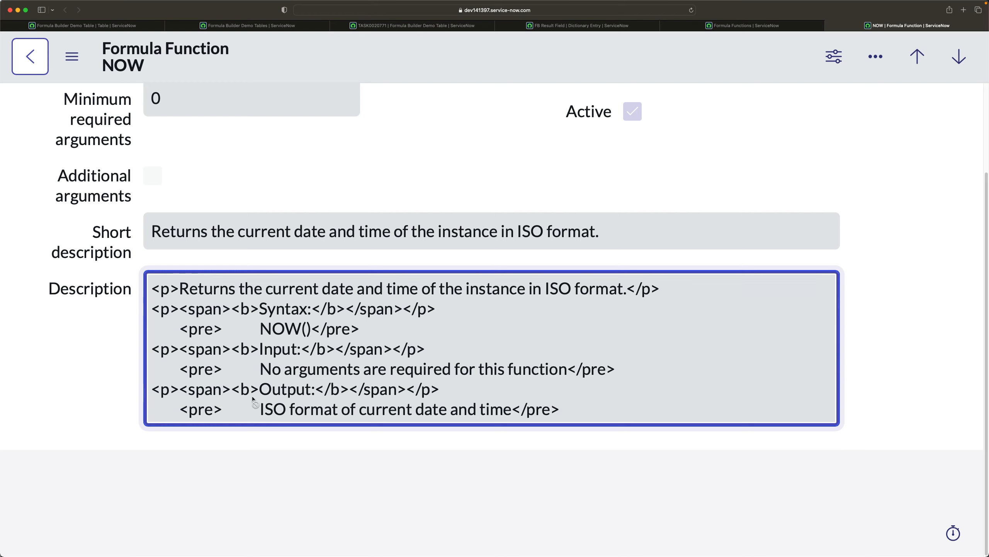
left_click_drag(258, 369, 430, 369)
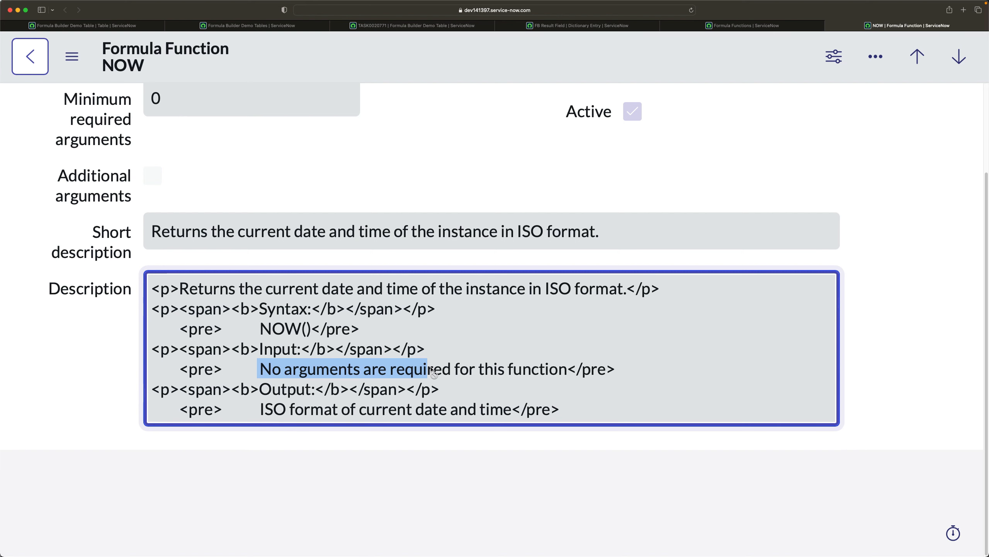
scroll(433, 371, "up", 3)
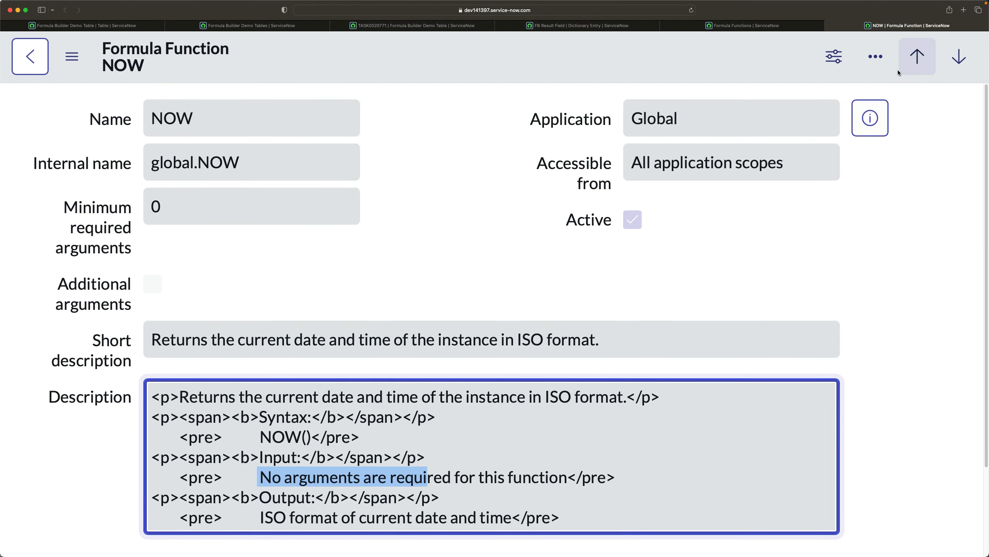
left_click(830, 25)
Step: Open the OR formula function's record separately, examine its syntax, input, output and example, and return to the Formula Functions list
scroll(198, 415, "down", 5)
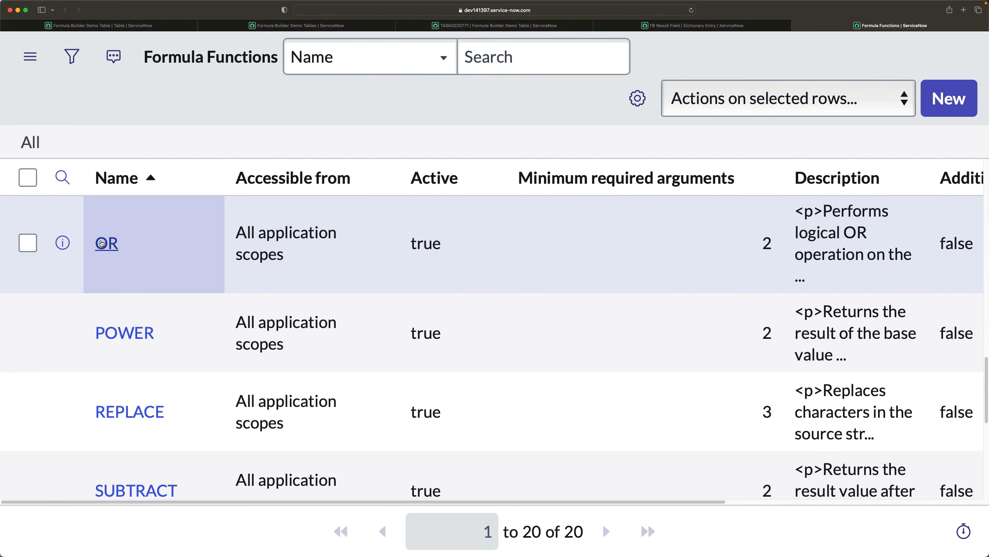
left_click(109, 244, "super")
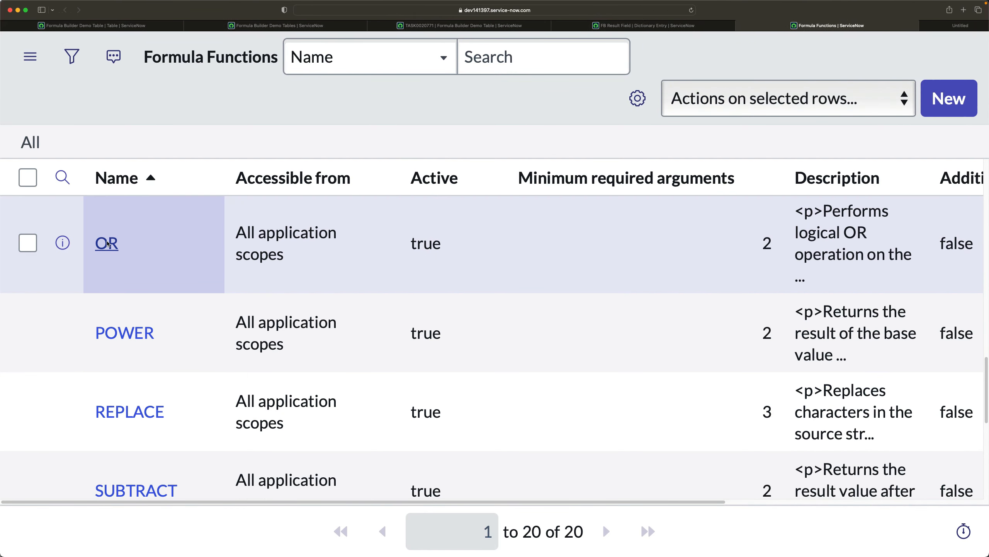
left_click(907, 27)
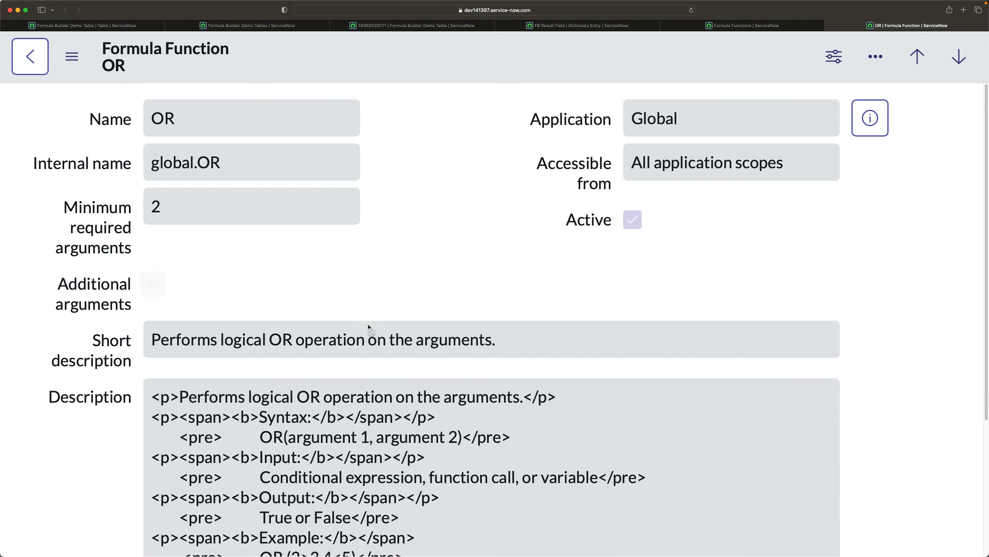
scroll(357, 334, "down", 5)
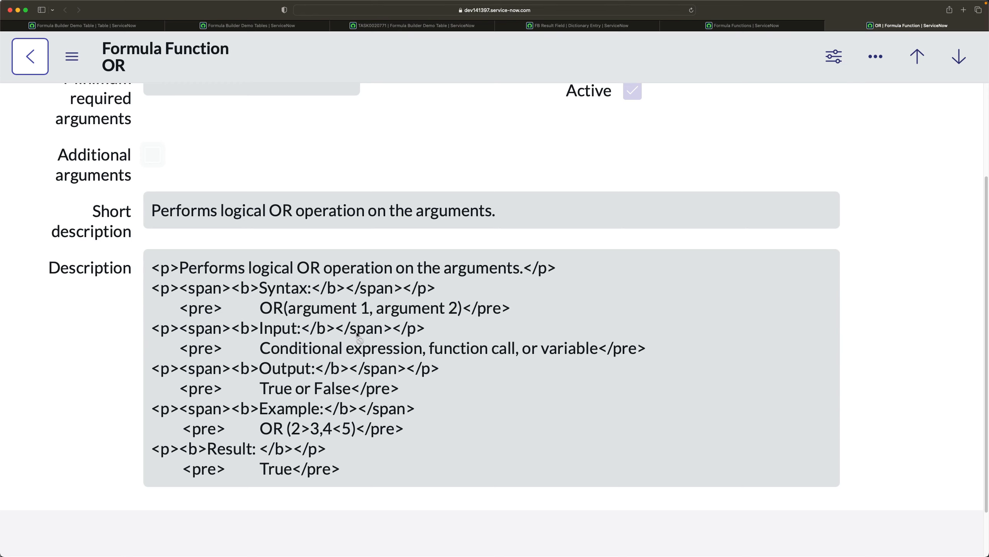
scroll(358, 334, "down", 1)
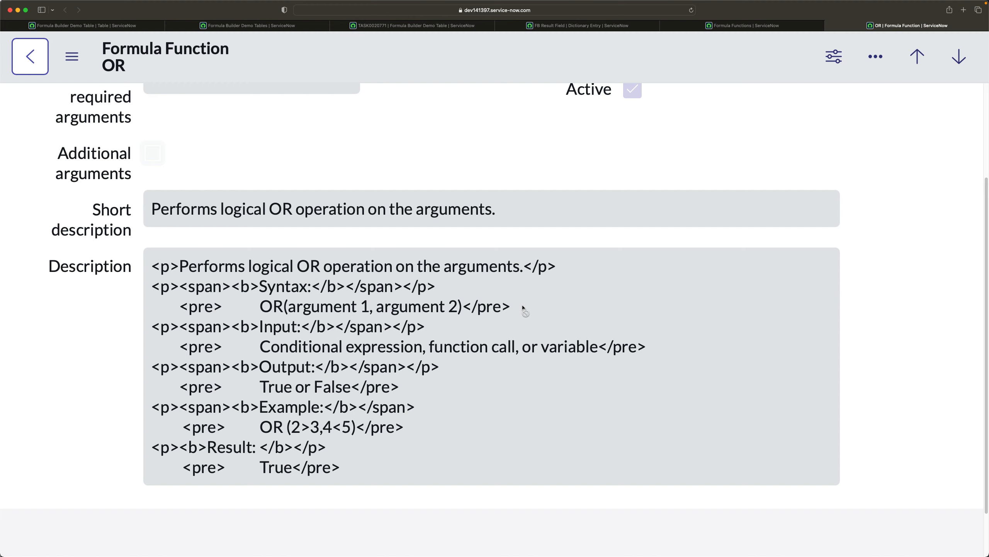
left_click(740, 26)
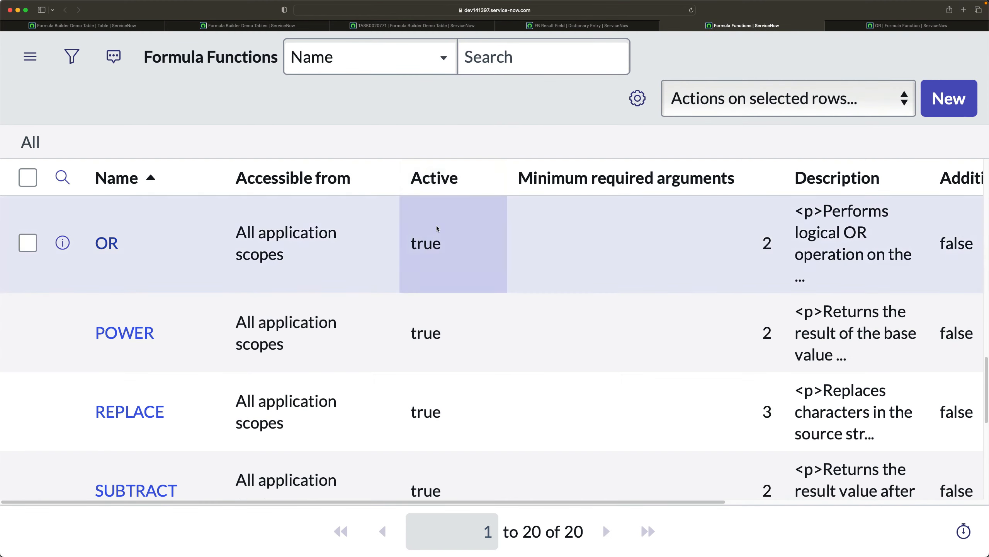
Step: In the FB Result Field dictionary entry's formula, replace the AVERAGE function name with IF, keeping the arguments
left_click(563, 24)
scroll(414, 325, "down", 10)
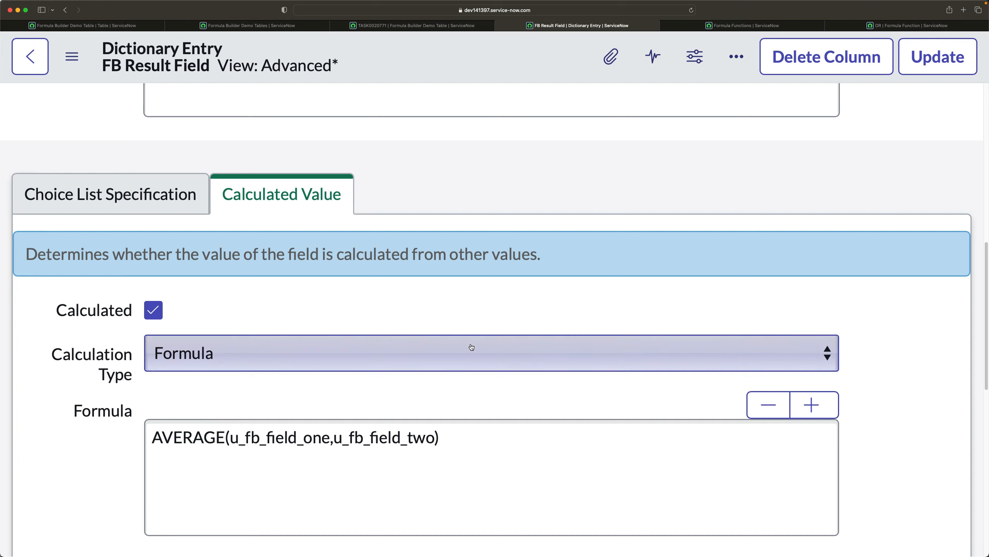
double_click(181, 439)
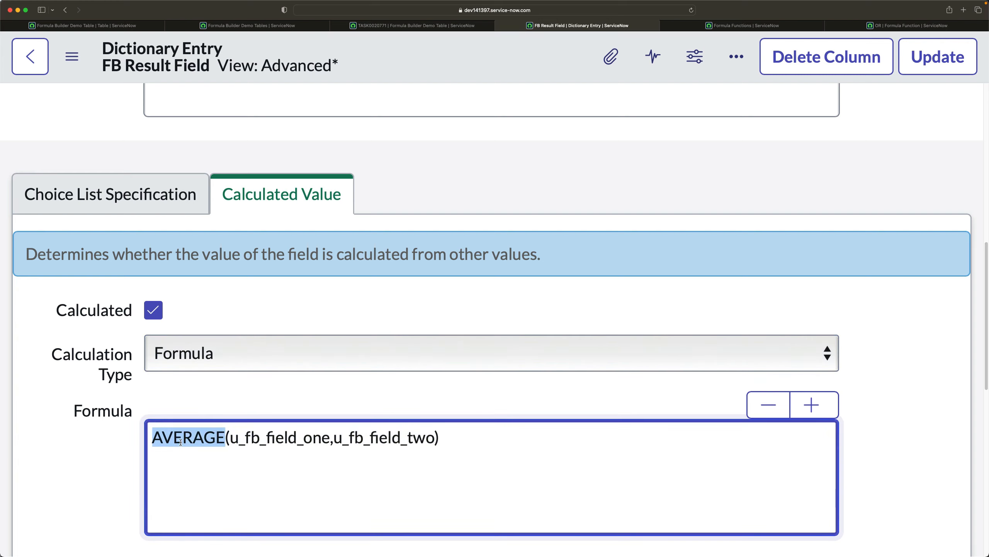
type("IF")
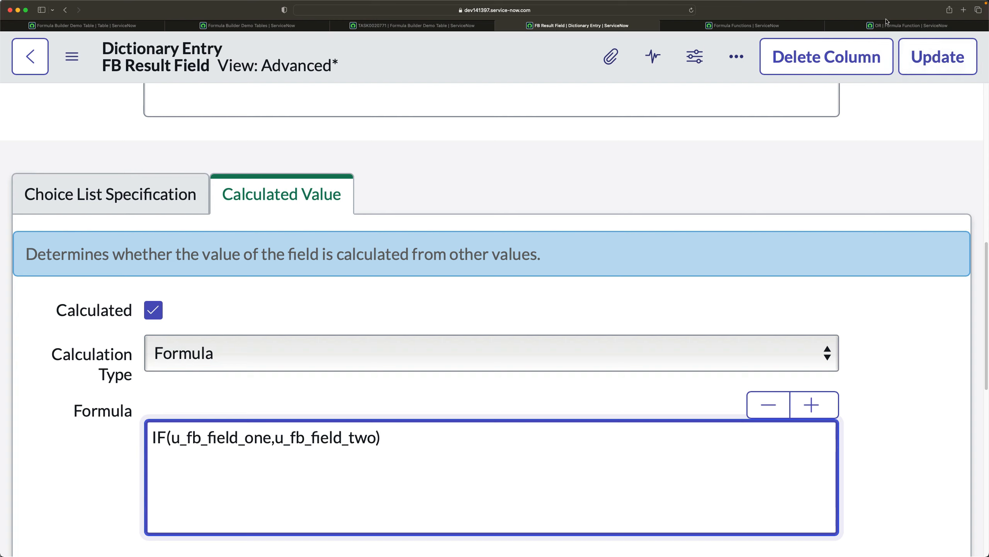
Step: Close the OR function's record, open the IF function's record from the Formula Functions list, and examine its syntax, arguments and example
left_click(873, 25)
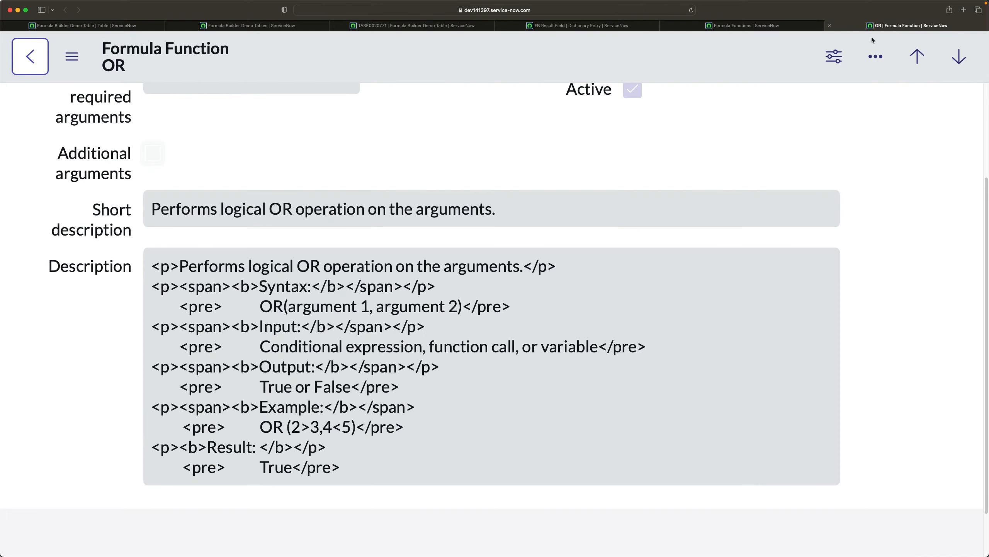
left_click(830, 26)
scroll(313, 263, "up", 10)
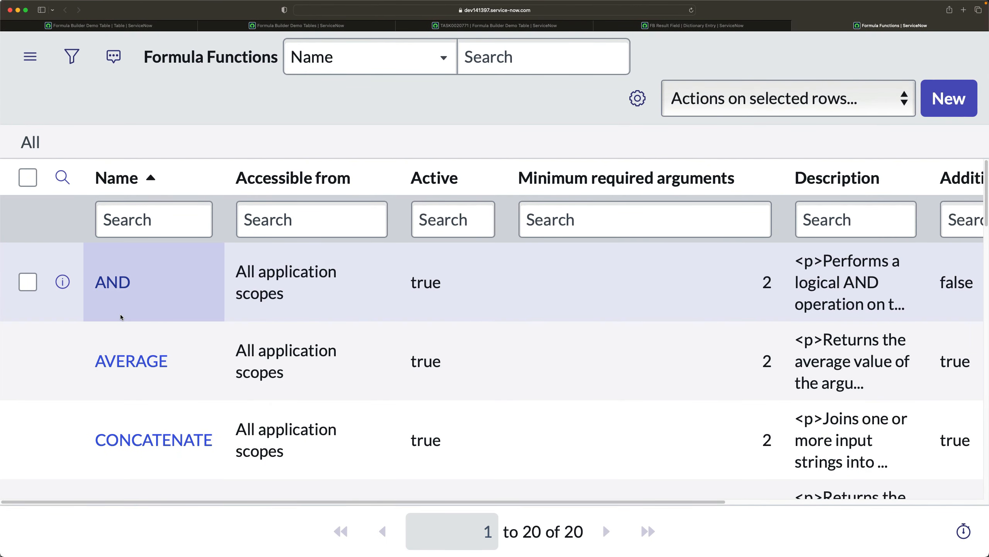
scroll(121, 317, "down", 5)
left_click(102, 445, "super")
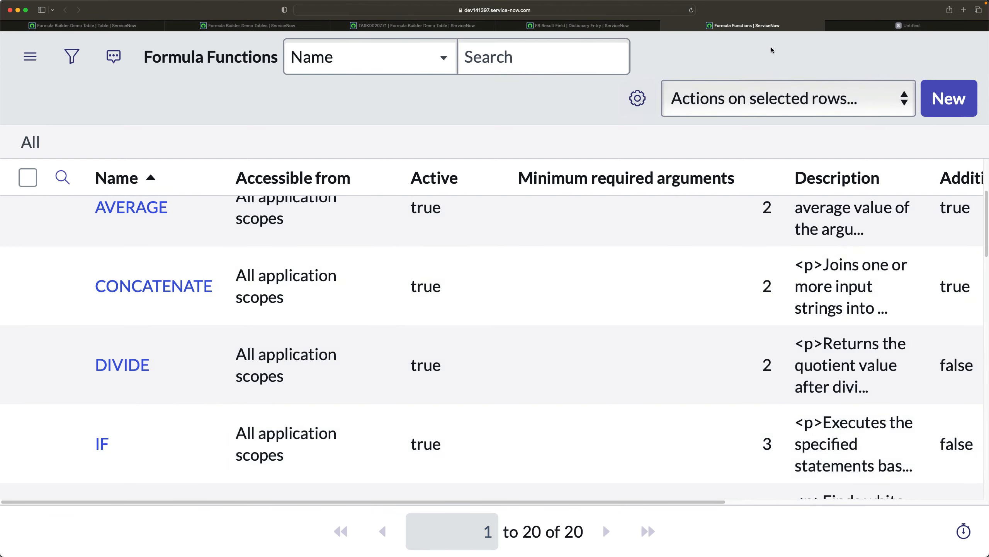
left_click(831, 26)
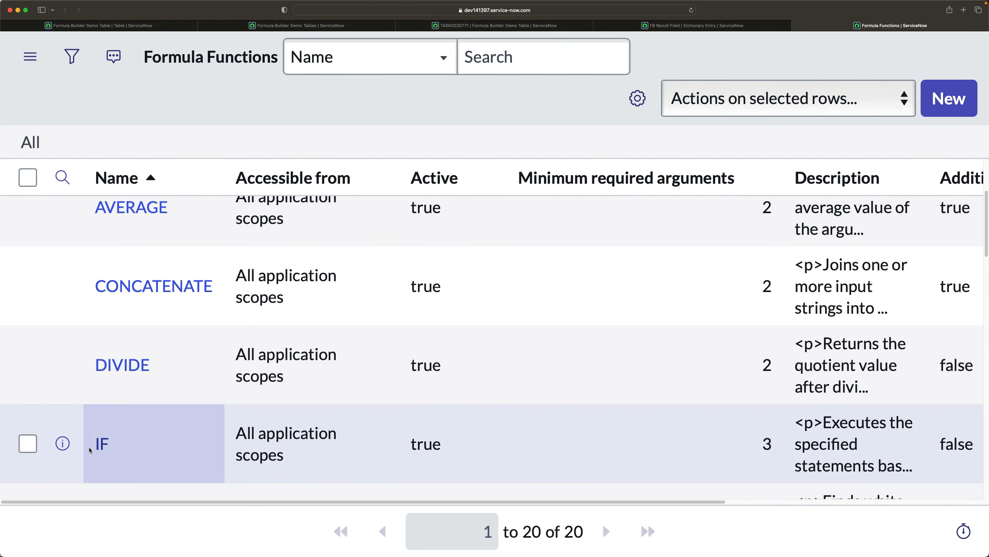
left_click(101, 446, "super")
left_click(877, 28)
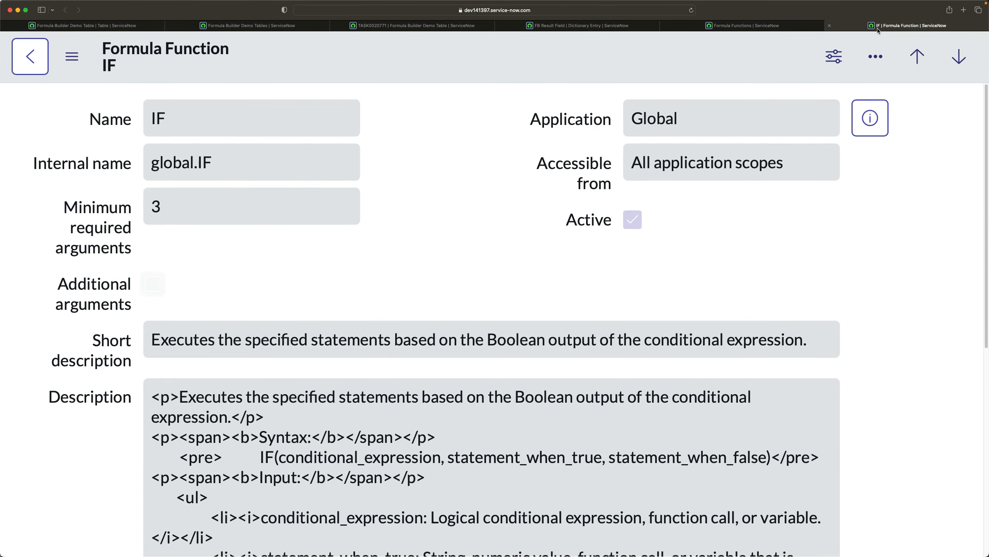
scroll(460, 361, "down", 5)
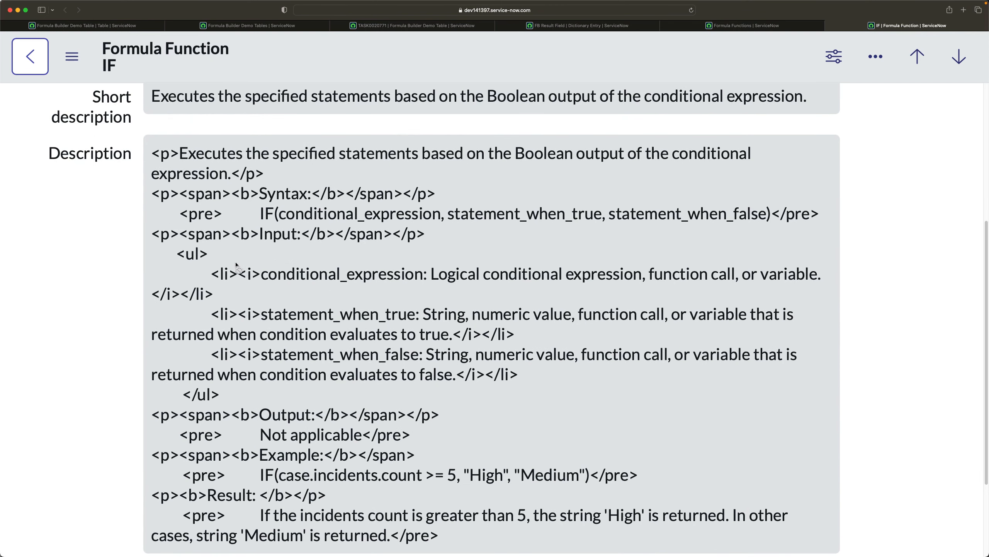
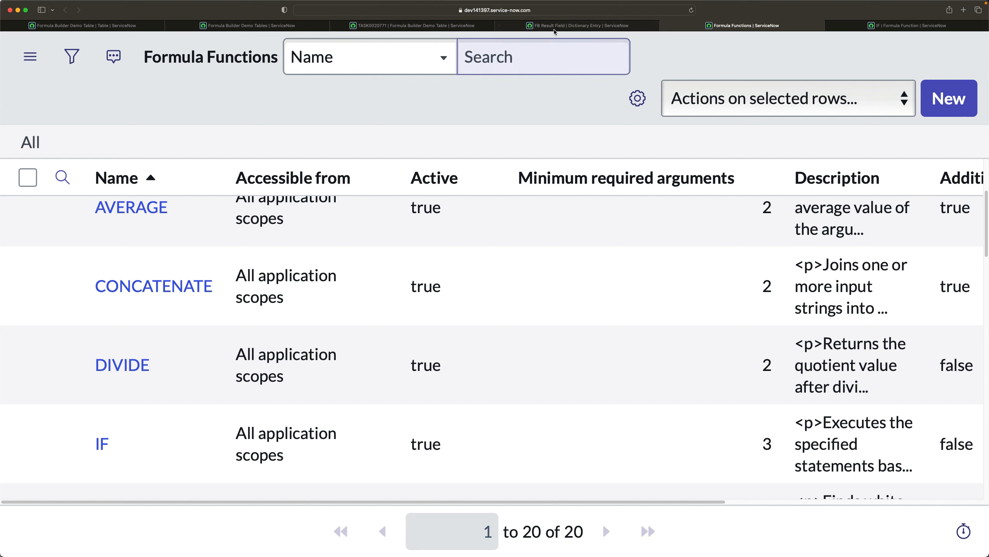
Step: In the FB Result Field dictionary entry's IF formula, turn the first argument into the condition u_fb_field_one>5
left_click(583, 25)
scroll(245, 398, "down", 5)
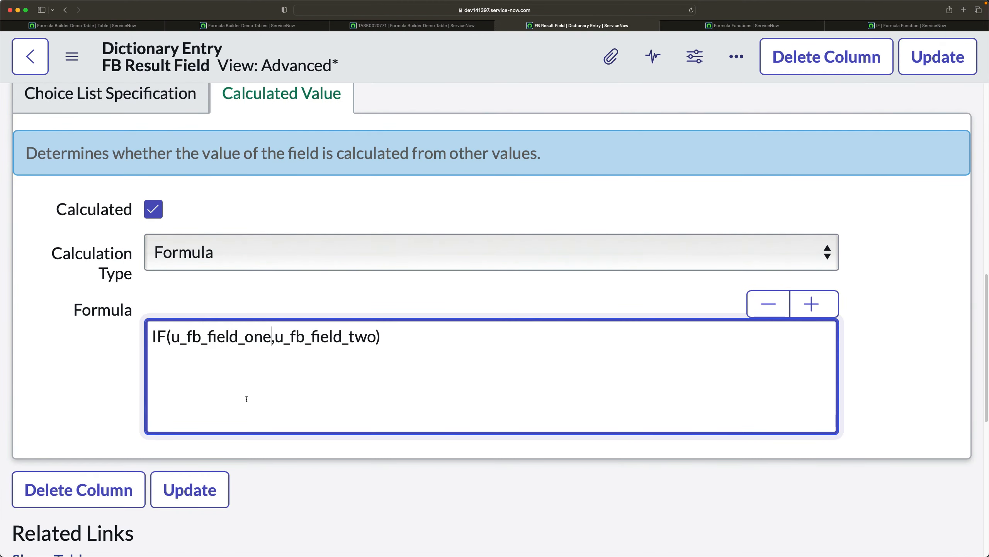
scroll(249, 396, "up", 5)
scroll(248, 396, "down", 1)
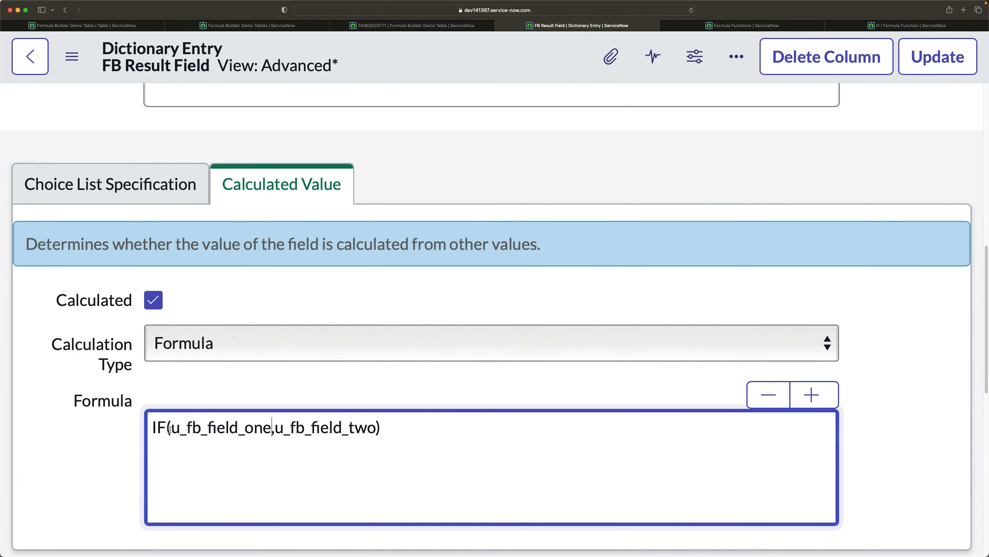
left_click_drag(170, 430, 249, 429)
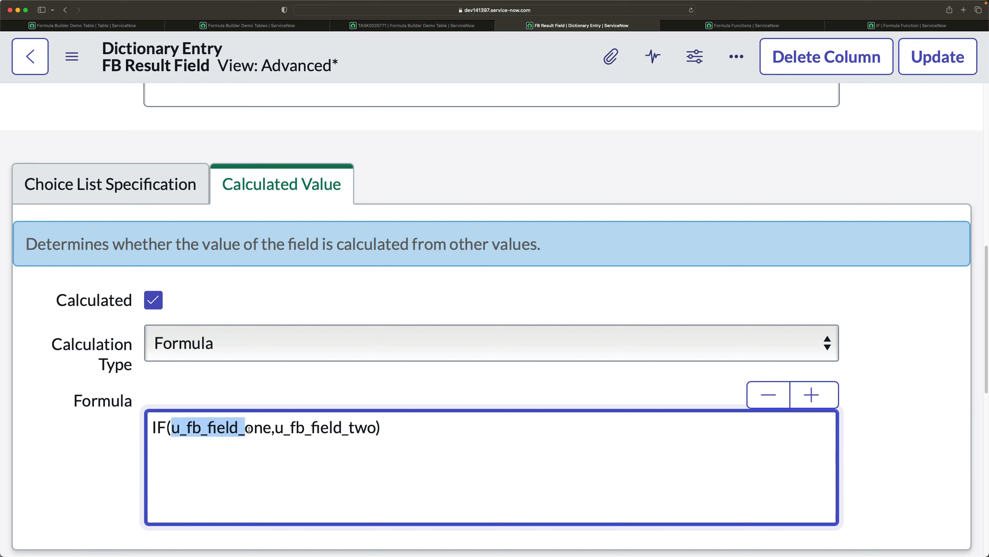
left_click(272, 429)
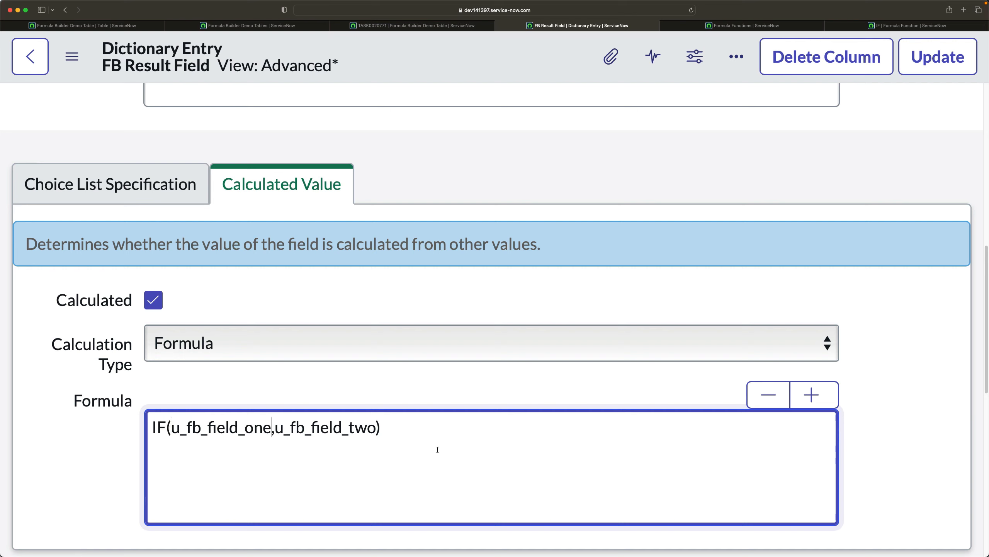
type(">")
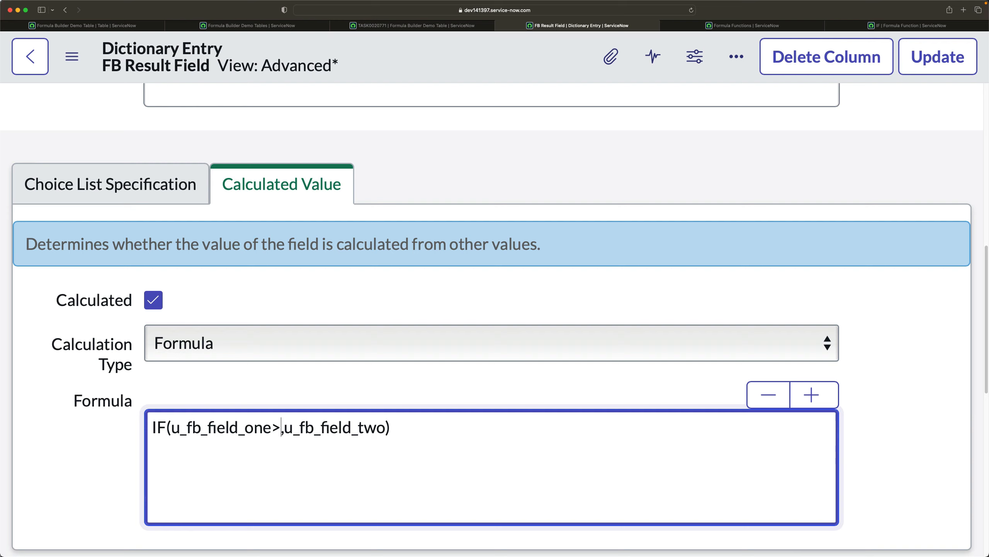
type("5")
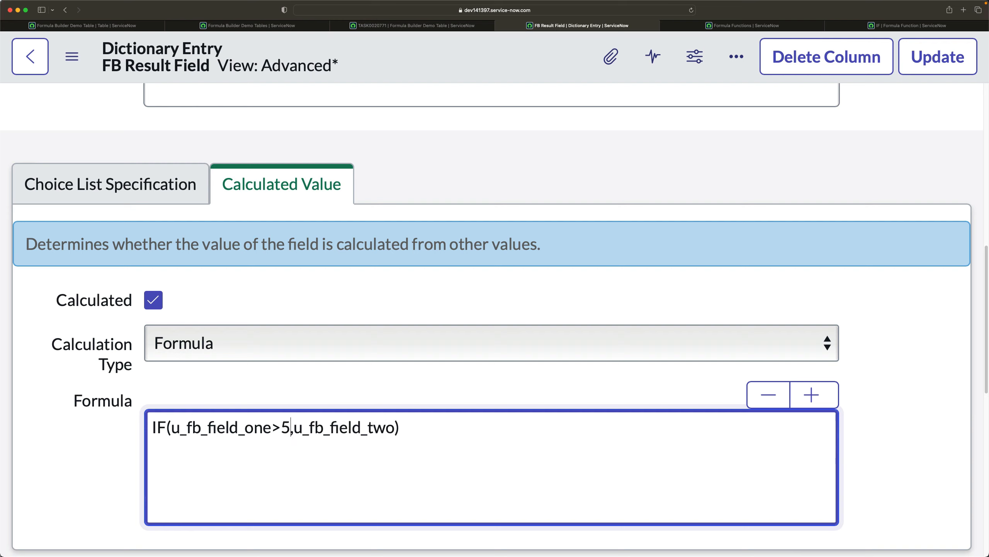
Step: Replace the IF formula's second argument, u_fb_field_two, with the text "GREATERTHAN 5"
key("Right")
key("Right")
key("Right")
key("Right")
key("Right")
key("Right")
key("Right")
key("Right")
key("Right")
key("Right")
key("Right")
key("Right")
key("Right")
key("Right")
key("Right")
key("BackSpace")
key("BackSpace")
key("BackSpace")
key("BackSpace")
key("BackSpace")
key("BackSpace")
key("BackSpace")
key("BackSpace")
key("BackSpace")
key("BackSpace")
key("BackSpace")
key("BackSpace")
key("BackSpace")
key("BackSpace")
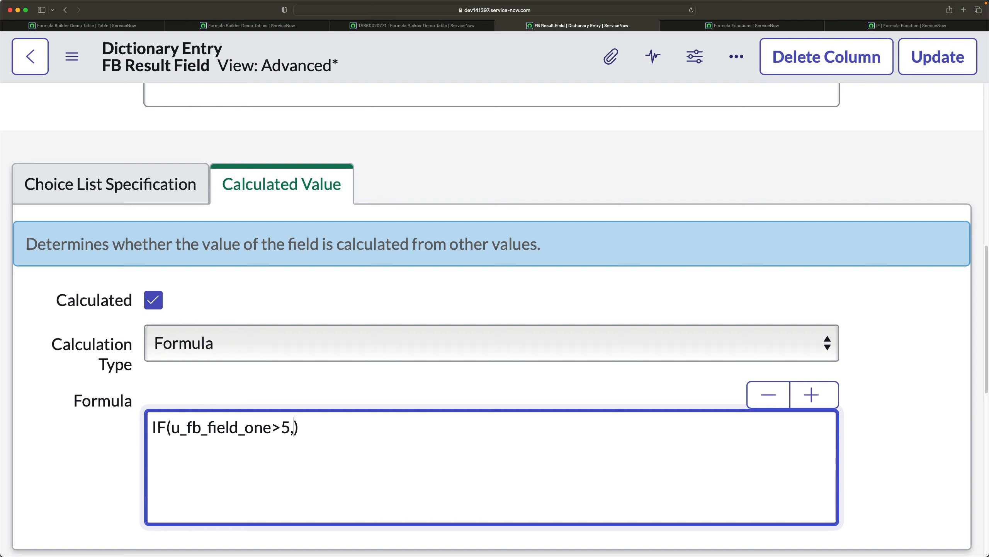
type("\"\"")
type("GREAST")
key("BackSpace")
key("BackSpace")
key("BackSpace")
type("ATERTH")
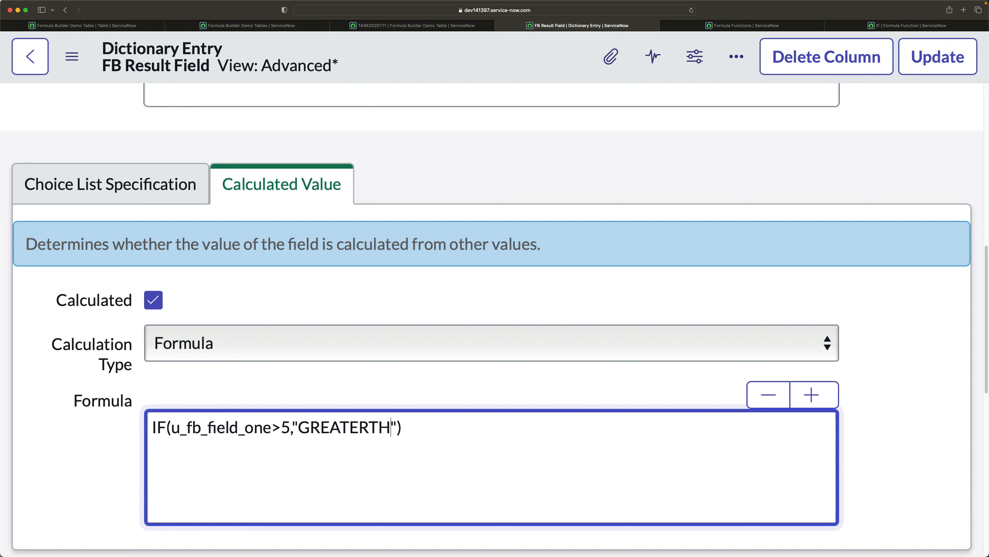
type("AN %")
key("BackSpace")
type("5")
Step: Add "LESSTHAN 5" as the IF formula's third argument and save the dictionary entry
key("Right")
type(",")
key("BackSpace")
type("\"\"")
key("Left")
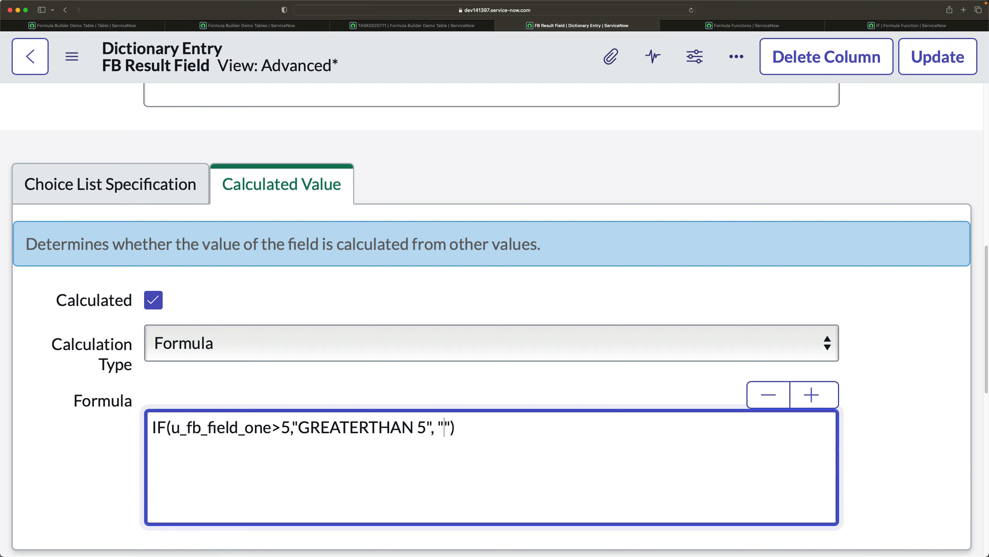
type("LESSTHAN 5")
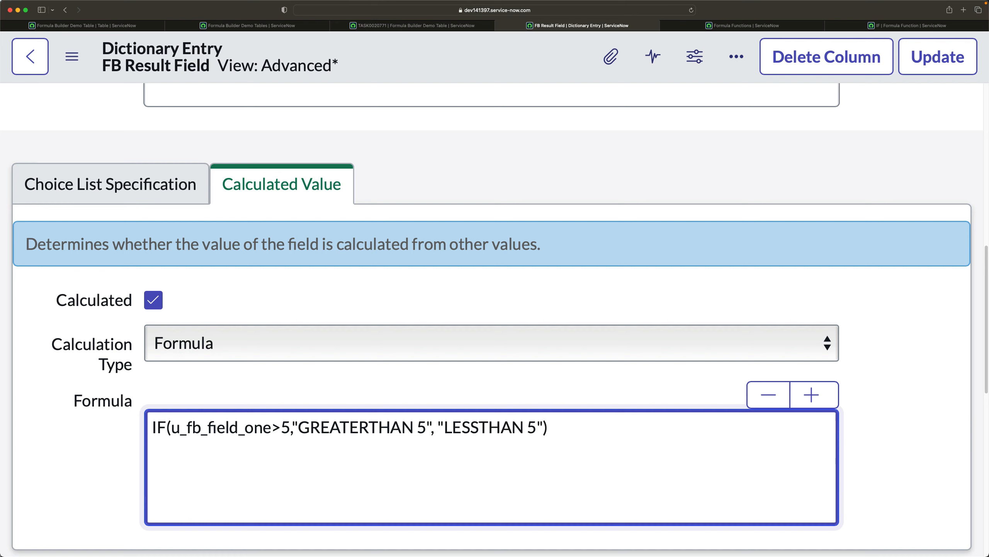
left_click(393, 296)
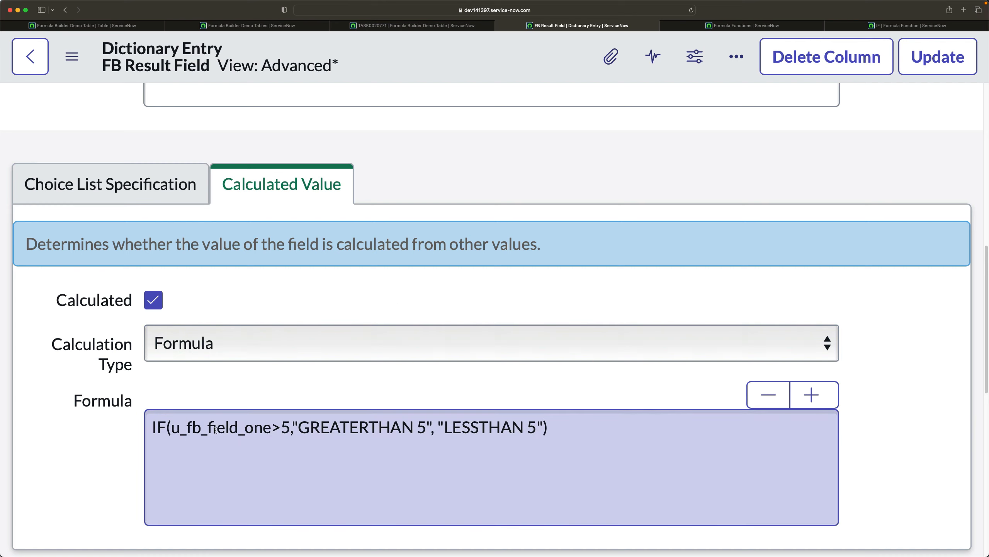
right_click(468, 61)
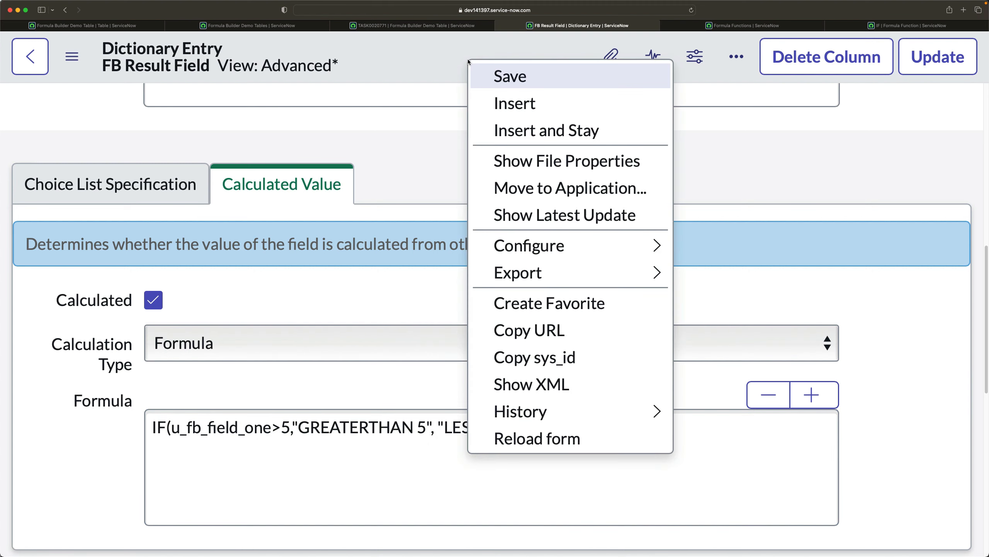
left_click(508, 79)
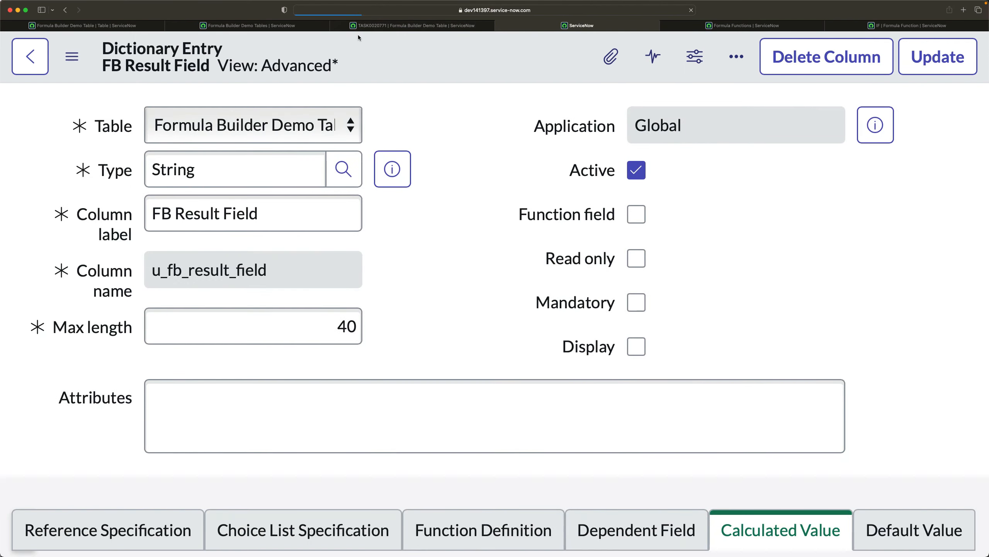
Step: Reload the Formula Builder Demo Tables list and check the FB Result Field value of the demo record
left_click(362, 26)
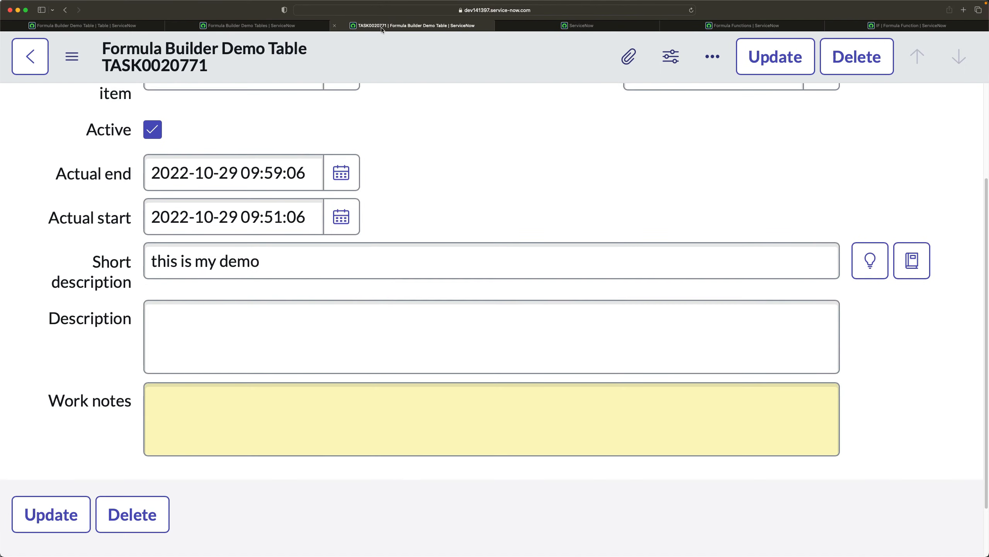
left_click(245, 26)
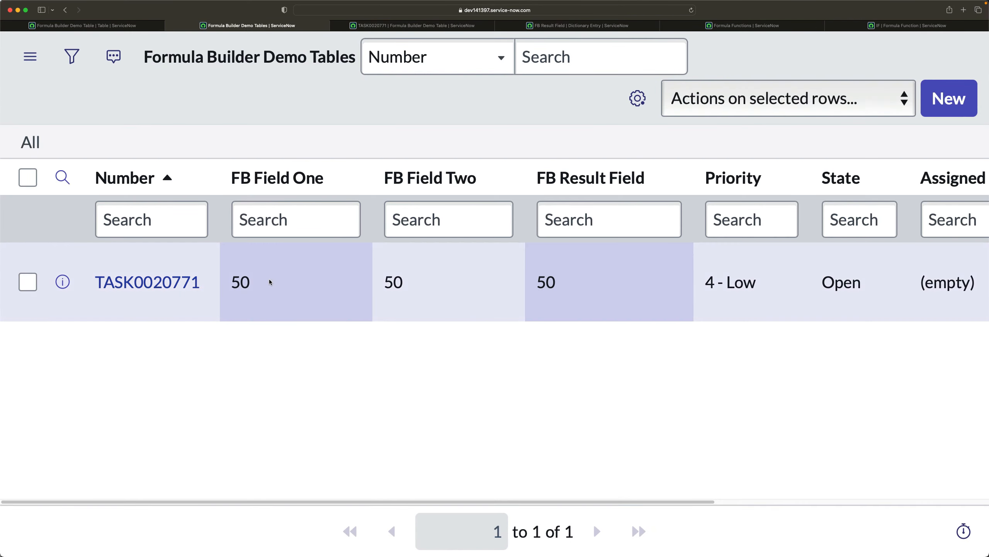
left_click(31, 139)
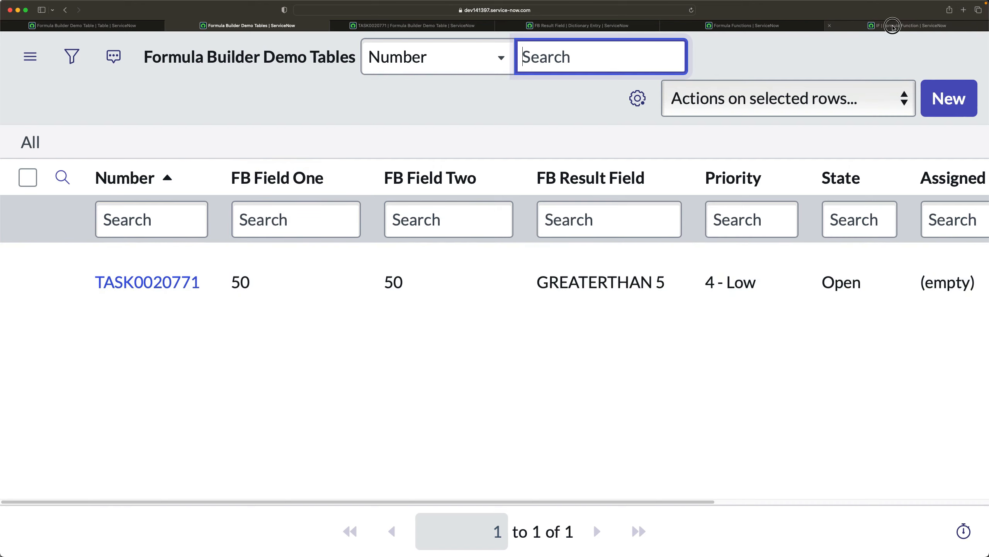
left_click(892, 26)
left_click(726, 25)
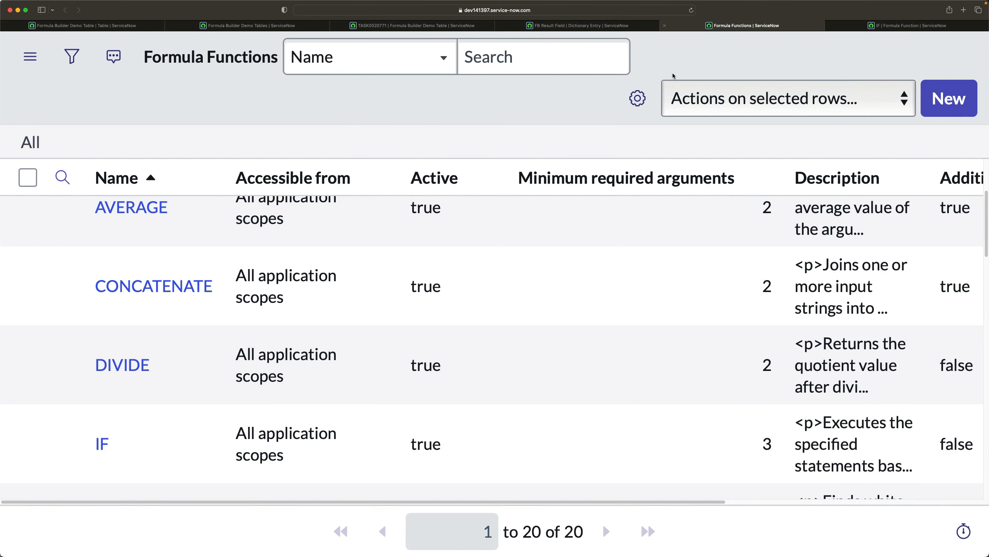
Step: In the FB Result Field dictionary entry's formula, replace both text results of the IF function with SUM(u_fb_field_one)
left_click(561, 26)
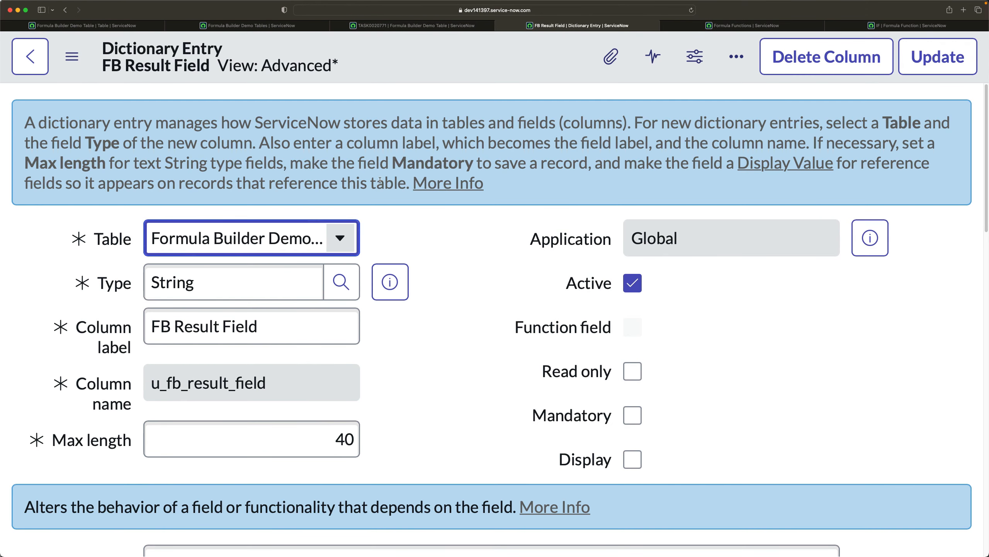
scroll(380, 180, "down", 20)
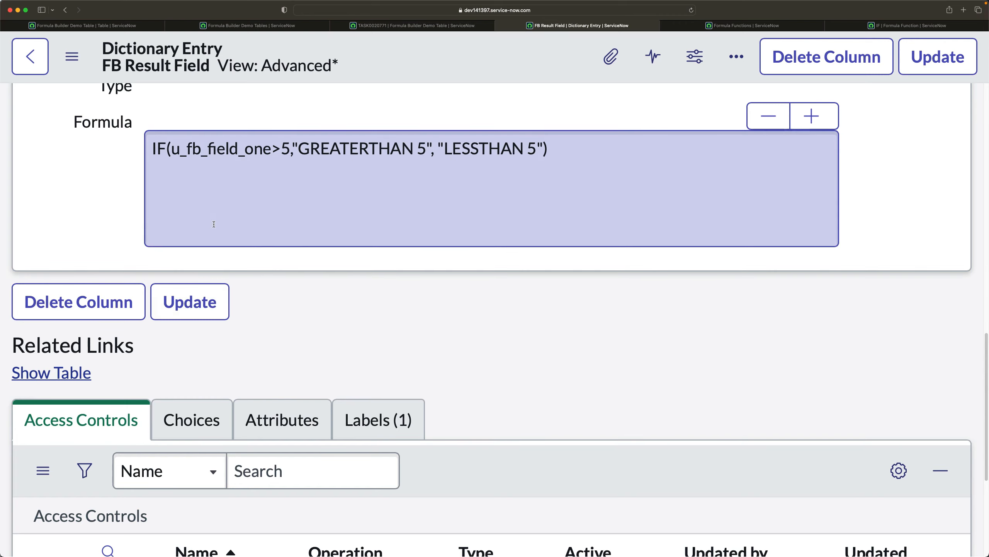
scroll(214, 224, "up", 4)
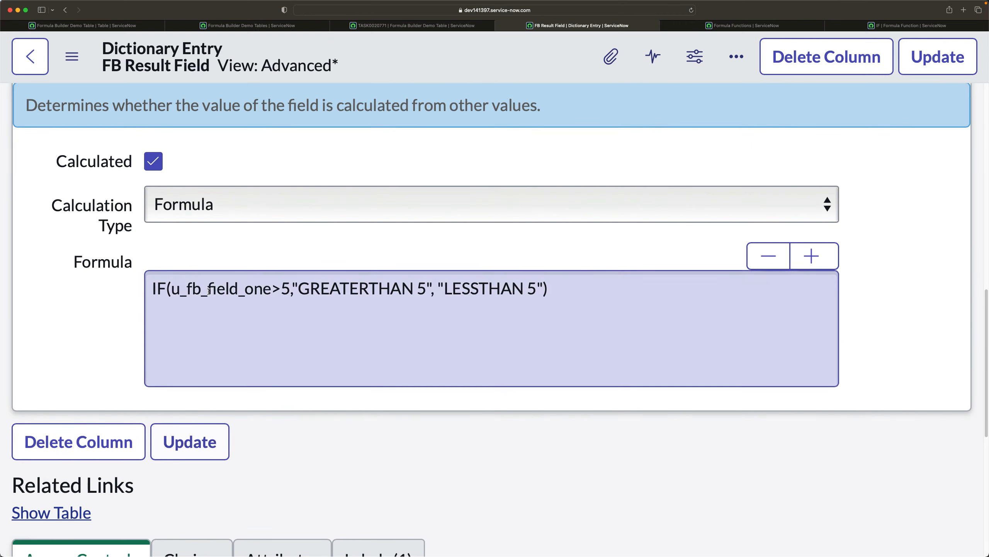
left_click(574, 289)
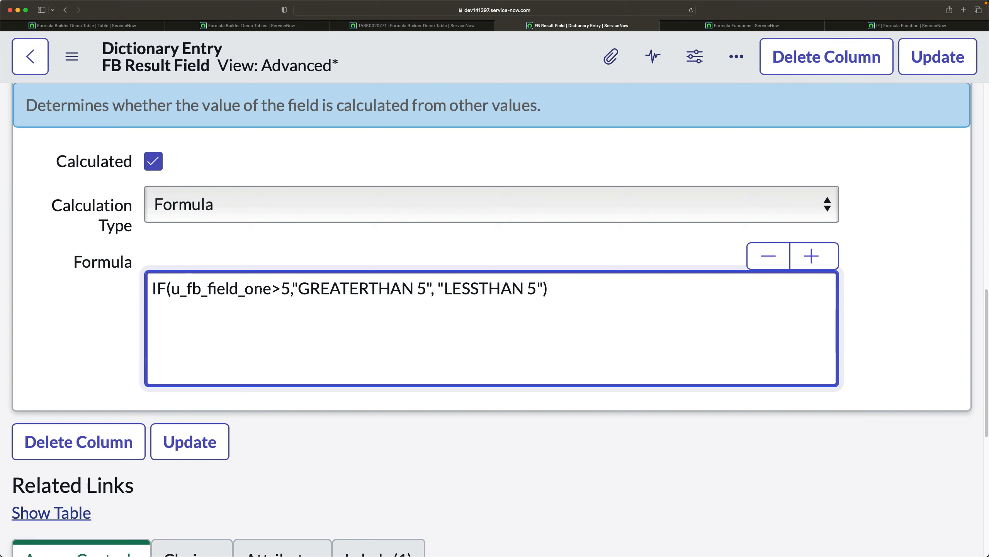
left_click(297, 285)
type("SUN")
key("BackSpace")
type("M")
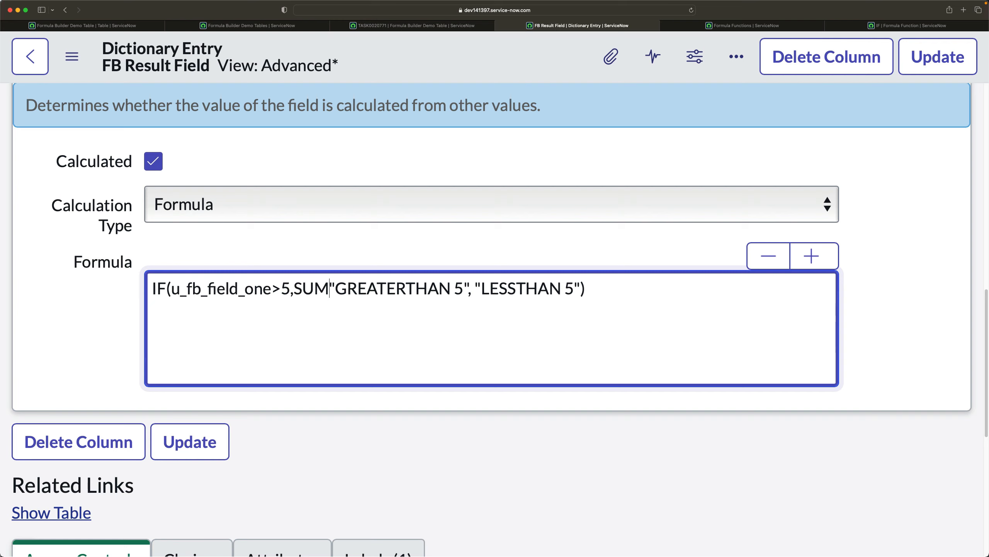
type("(")
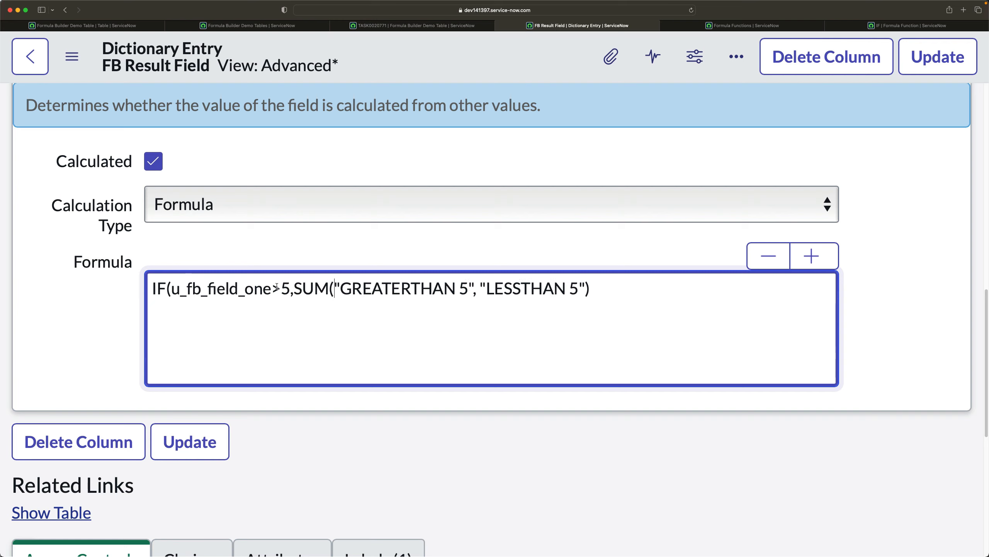
left_click_drag(277, 287, 173, 290)
key("super+c")
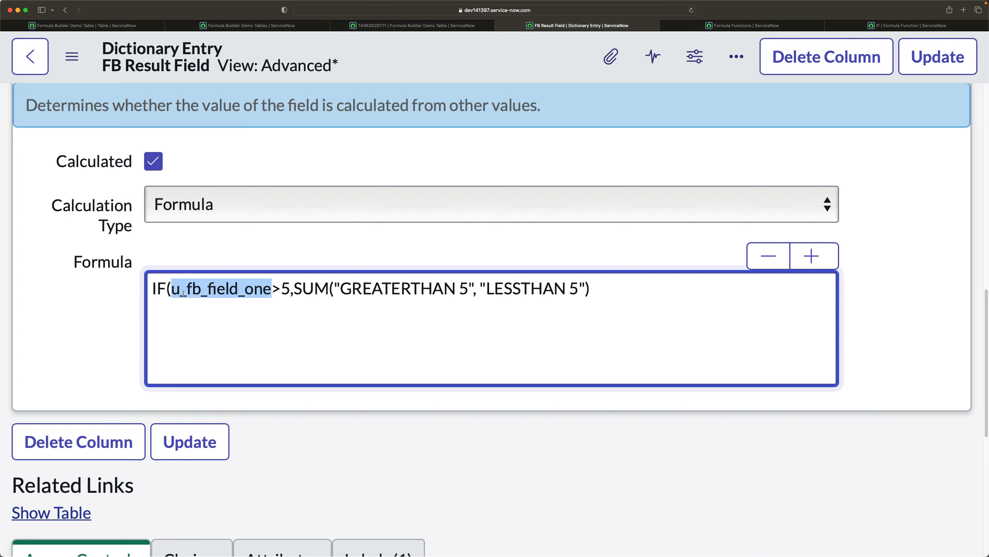
left_click(353, 287)
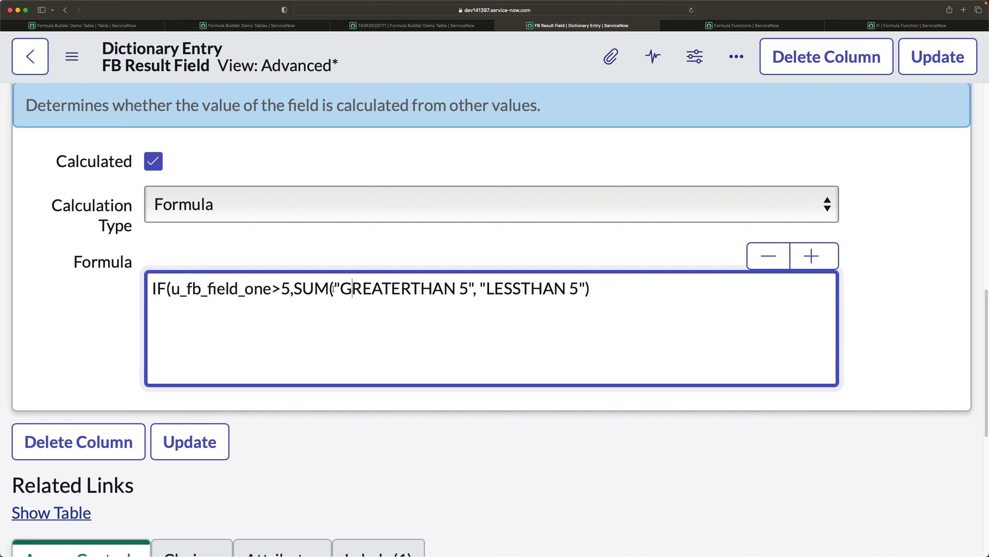
left_click_drag(335, 288, 585, 289)
key("super+v")
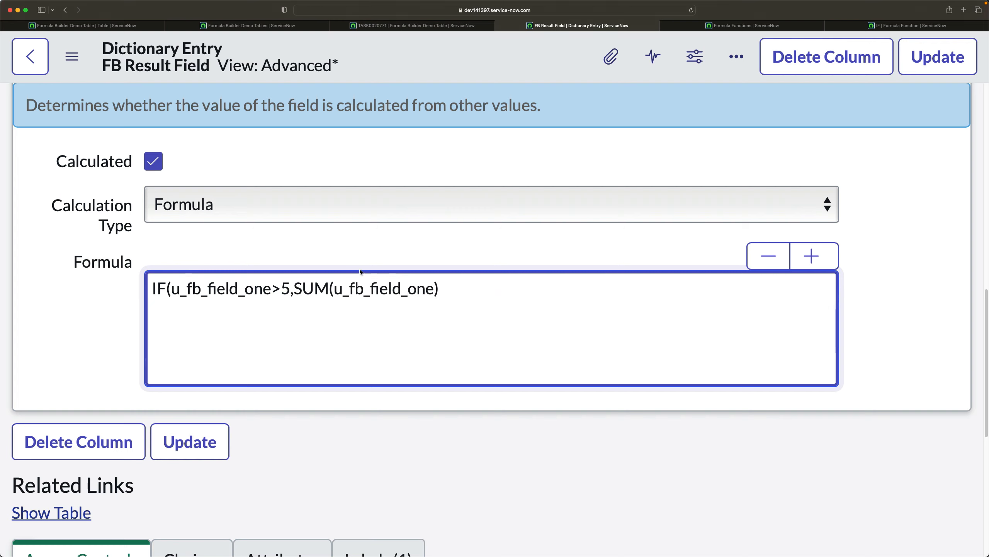
Step: Add u_fb_field_two as the second argument of the SUM function in the formula
left_click(336, 289)
key("Right")
key("Right")
key("Right")
key("Right")
key("Right")
key("Right")
key("Right")
key("Right")
key("Right")
key("Right")
key("Right")
key("Right")
key("Right")
key("Right")
key("Right")
key("Left")
type(",")
key("super+v")
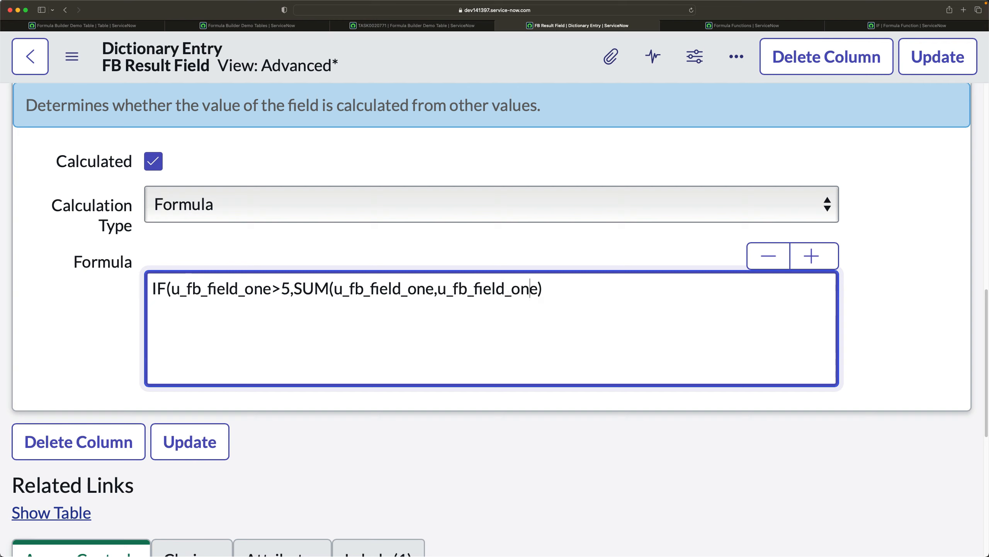
key("BackSpace")
key("BackSpace")
key("BackSpace")
type("two")
Step: Add MULTIPLY(u_fb_field_one,u_fb_field_two) as the IF formula's third argument, following the SUM expression
key("Right")
type(",")
type("DIVIDE")
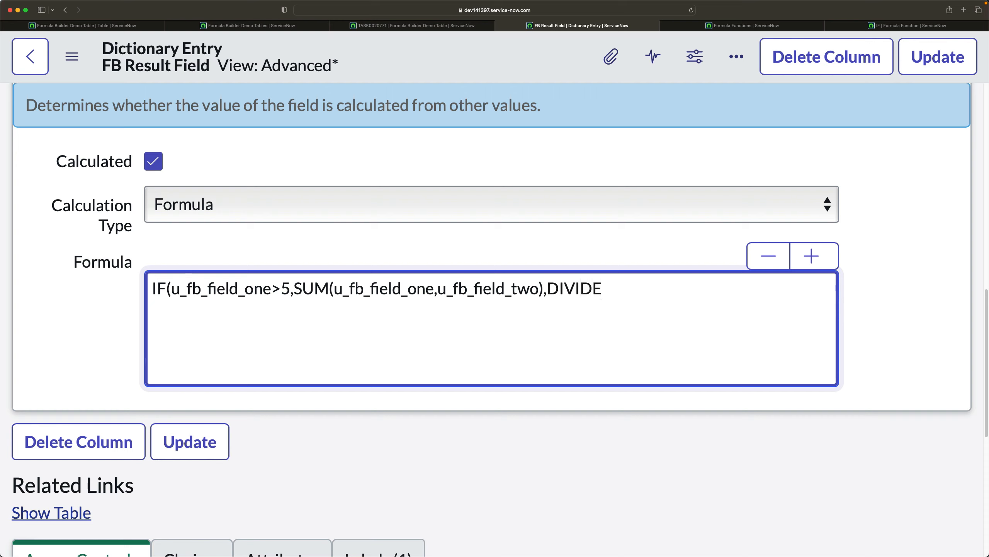
type("()")
left_click_drag(294, 288, 546, 288)
key("super+c")
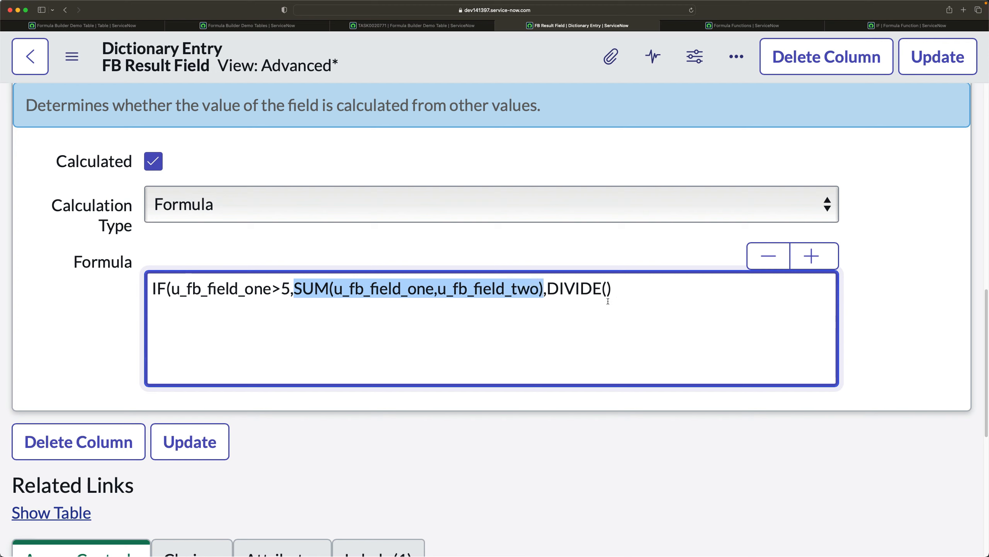
left_click_drag(612, 289, 549, 290)
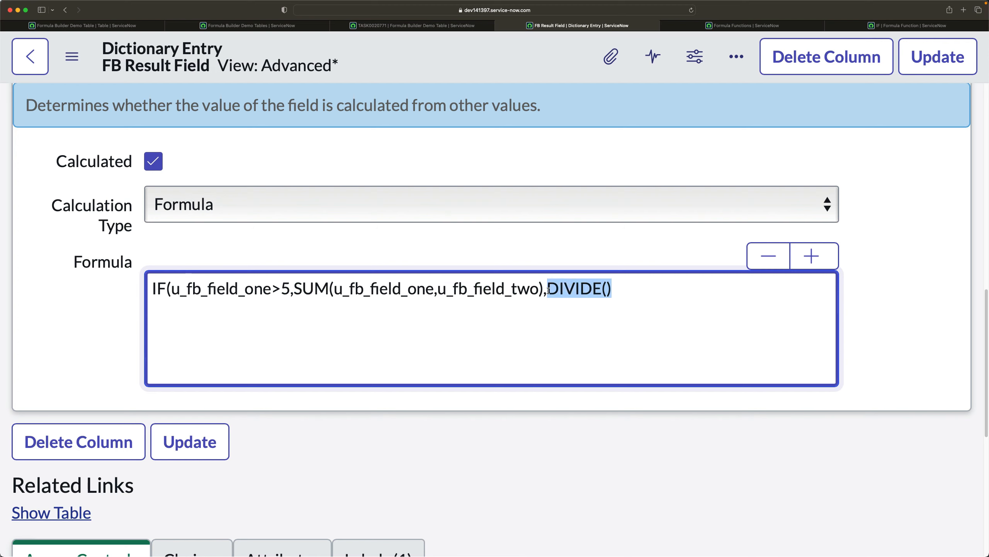
key("super+v")
double_click(572, 288)
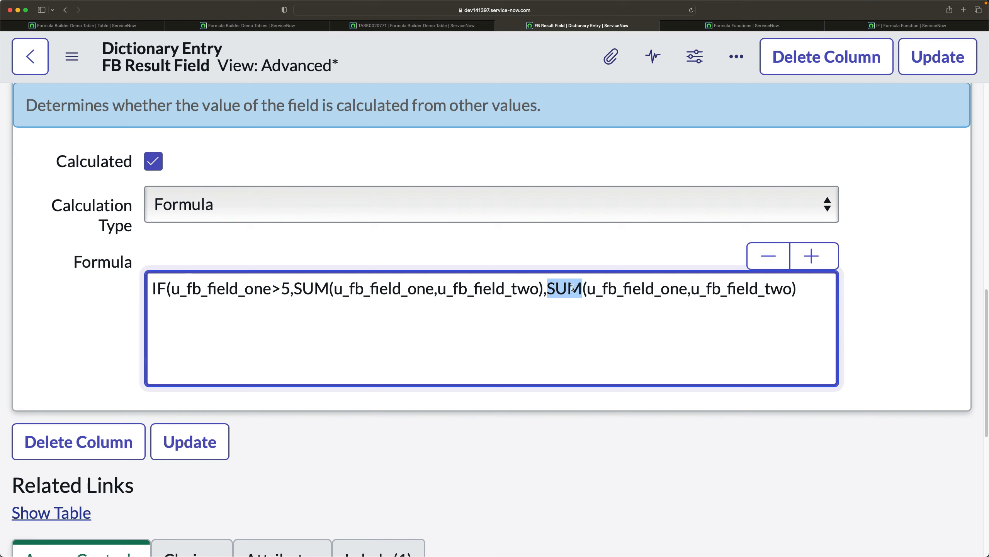
type("MULTIP")
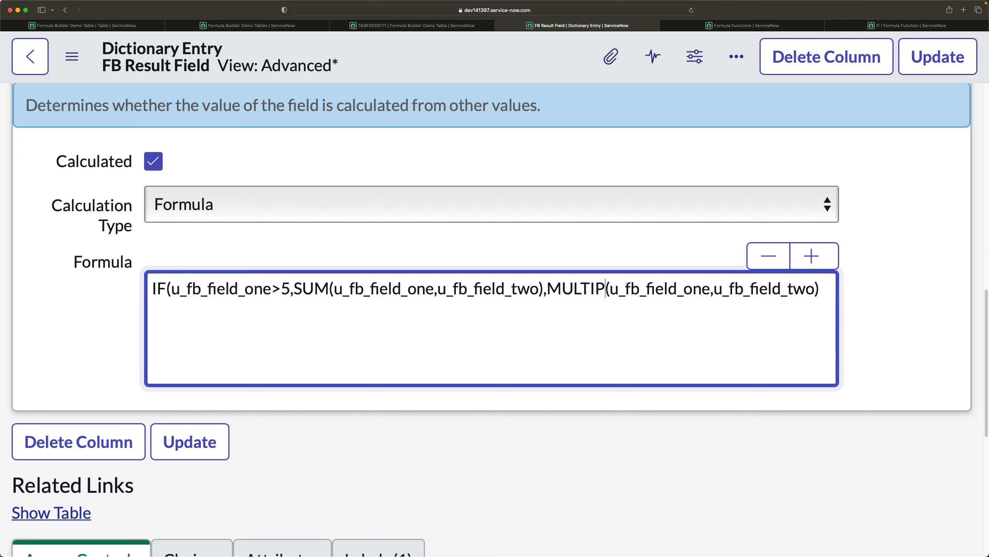
type("LY")
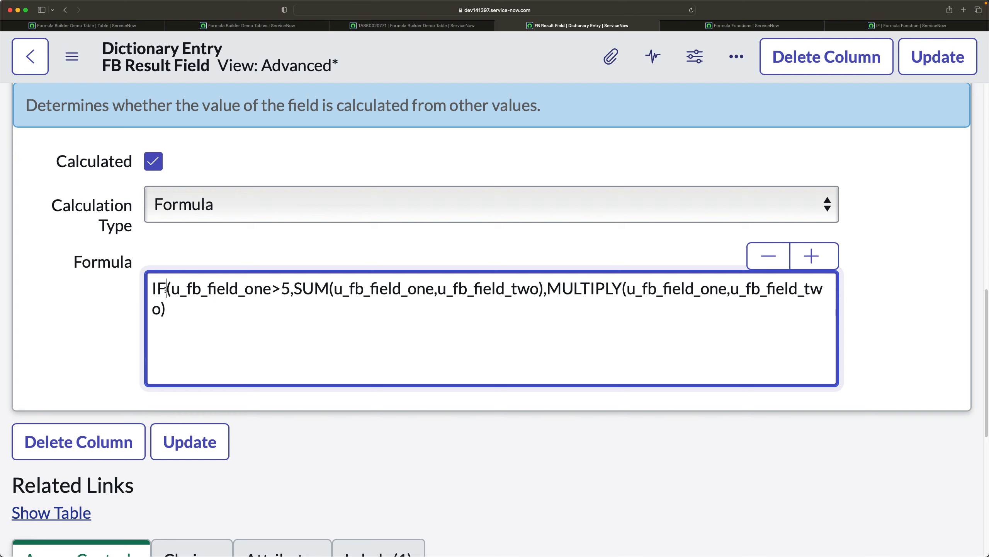
Step: Complete the IF formula with its closing parenthesis and save the FB Result Field dictionary entry
left_click(166, 310)
type(")")
right_click(449, 55)
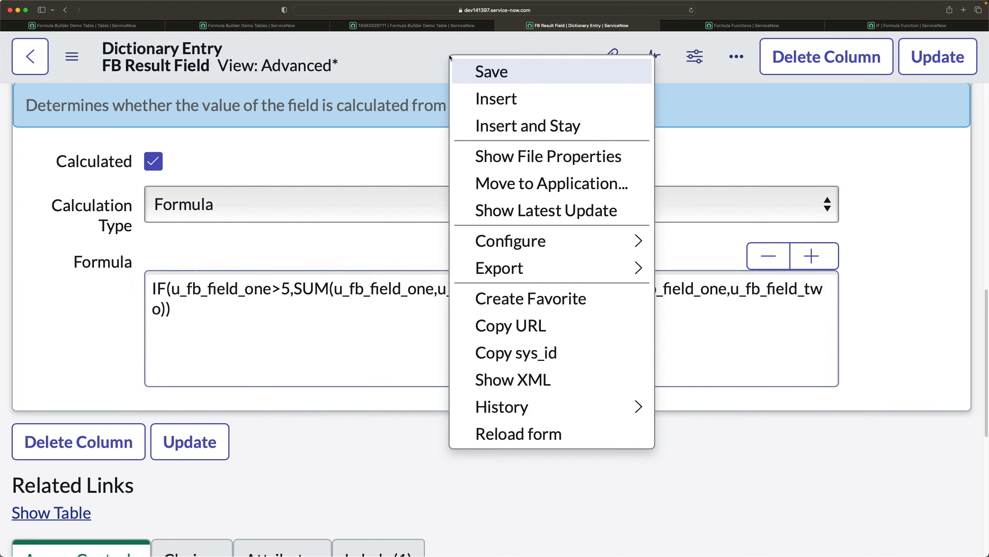
left_click(480, 72)
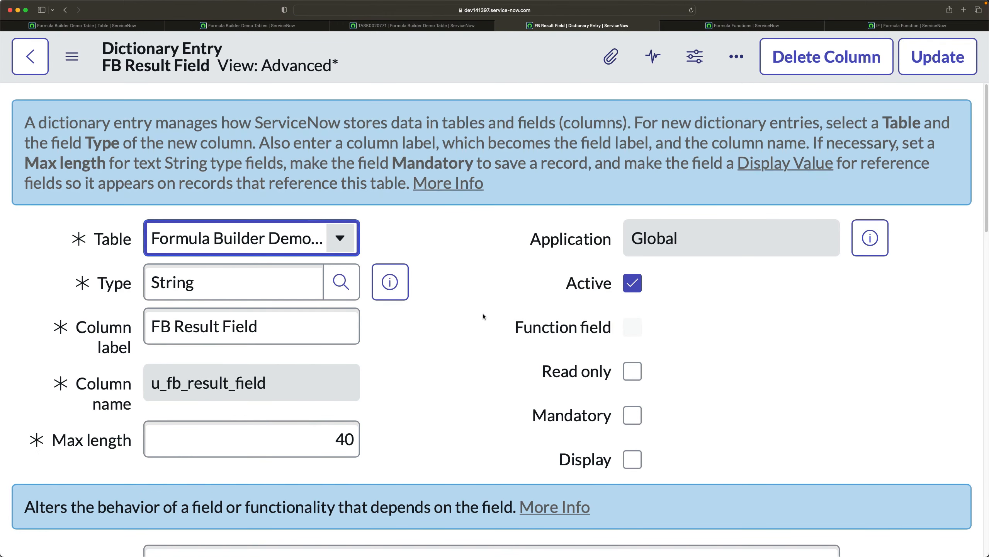
Step: Check the saved formula in the dictionary entry and refresh the Formula Builder Demo Tables list to see the recalculated FB Result Field
scroll(474, 323, "down", 12)
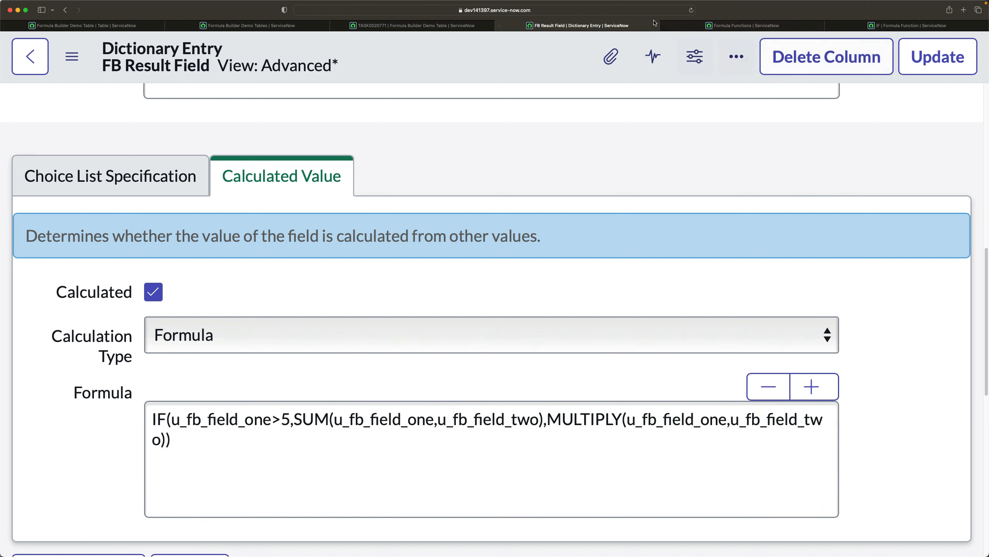
left_click(362, 26)
left_click(249, 25)
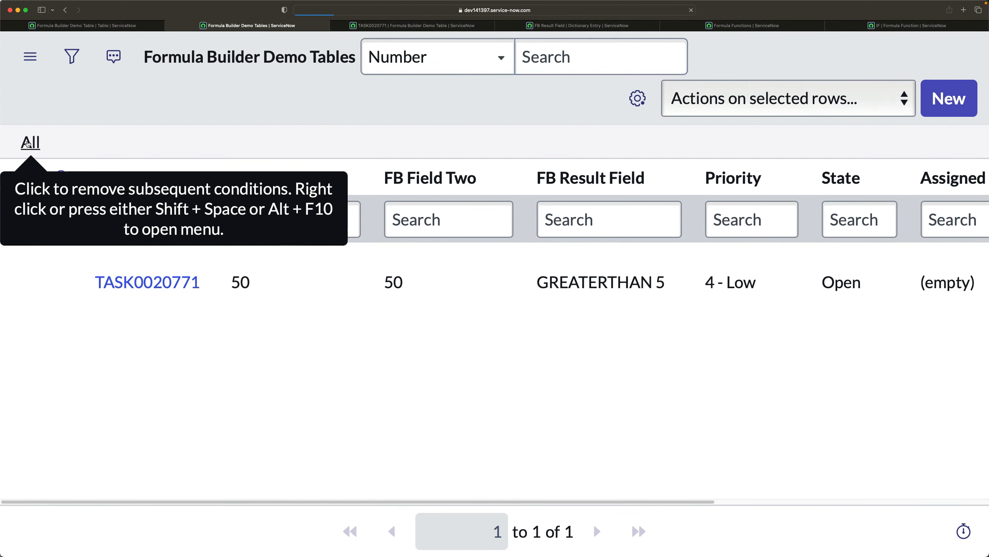
left_click(27, 143)
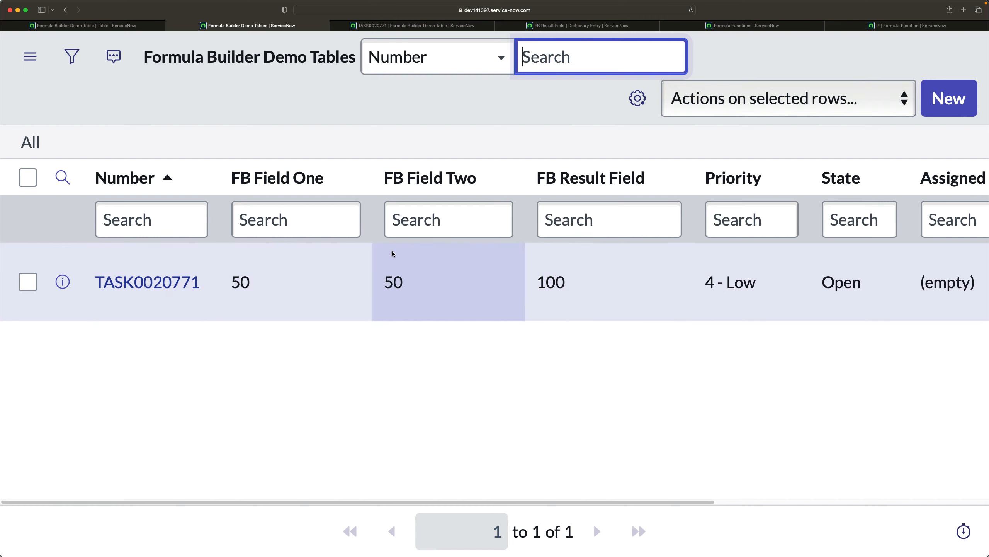
Step: Set FB Field One of record TASK0020771 to 3 in the list and refresh the list to recalculate the result
double_click(265, 281)
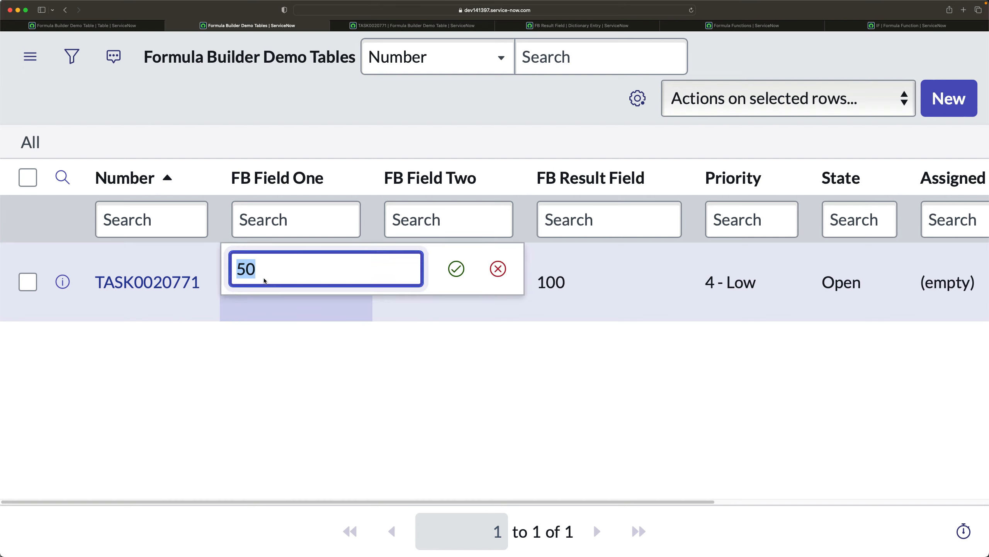
type("2")
key("BackSpace")
type("3")
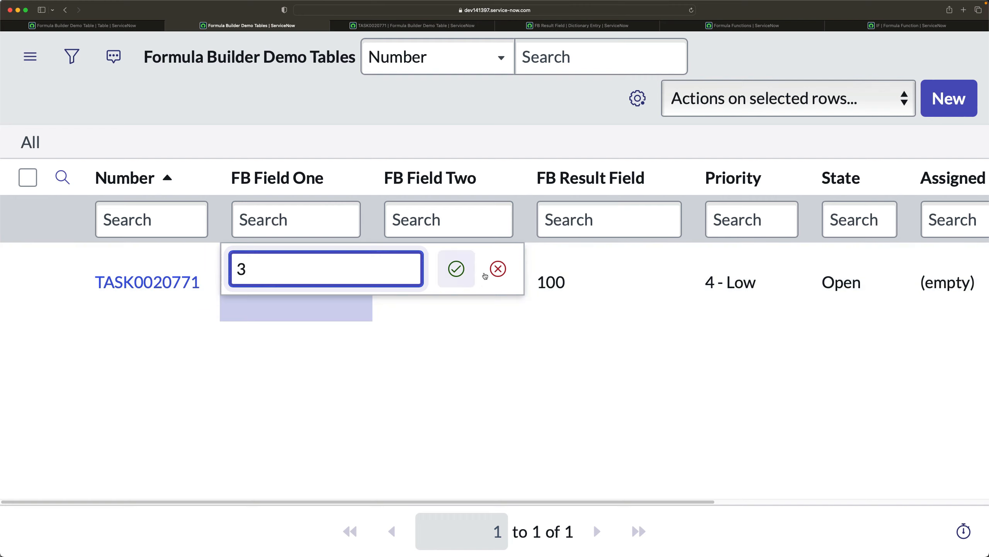
left_click(454, 274)
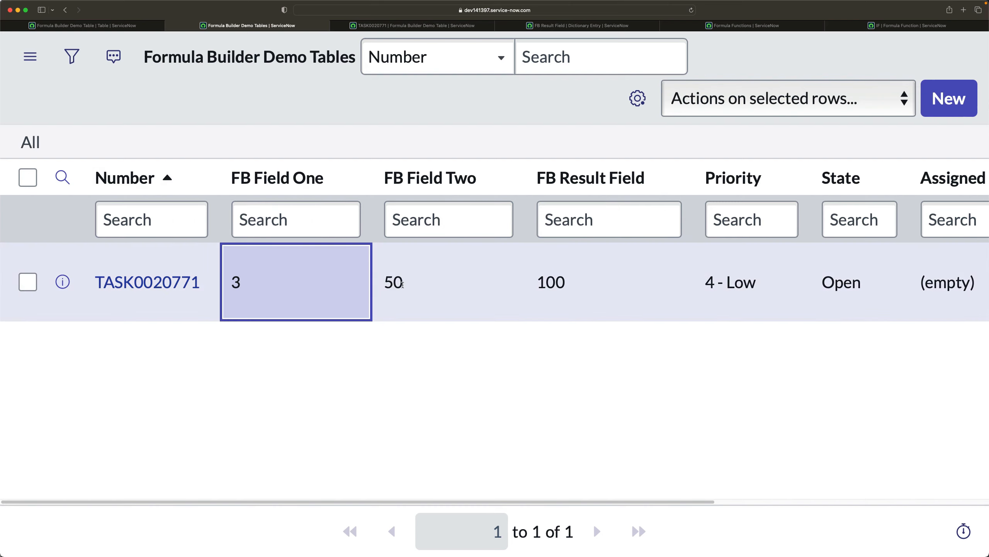
left_click(29, 144)
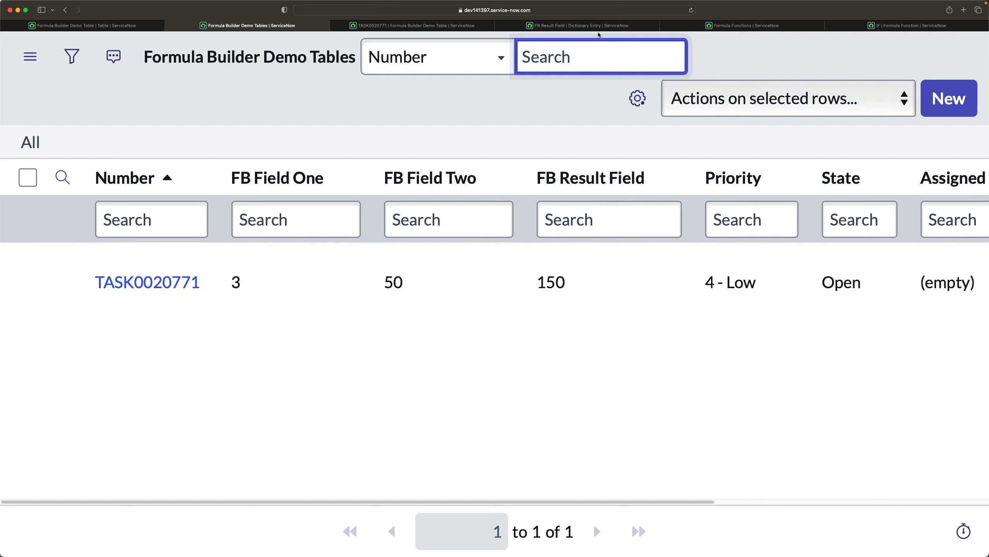
Step: Return to the FB Result Field dictionary entry and select its entire IF formula
left_click(749, 26)
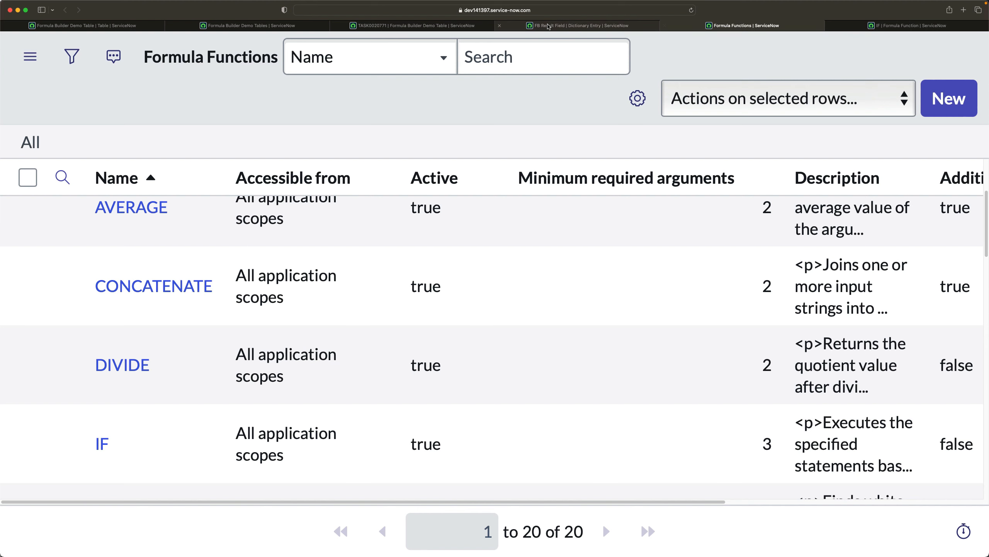
mouse_move(549, 27)
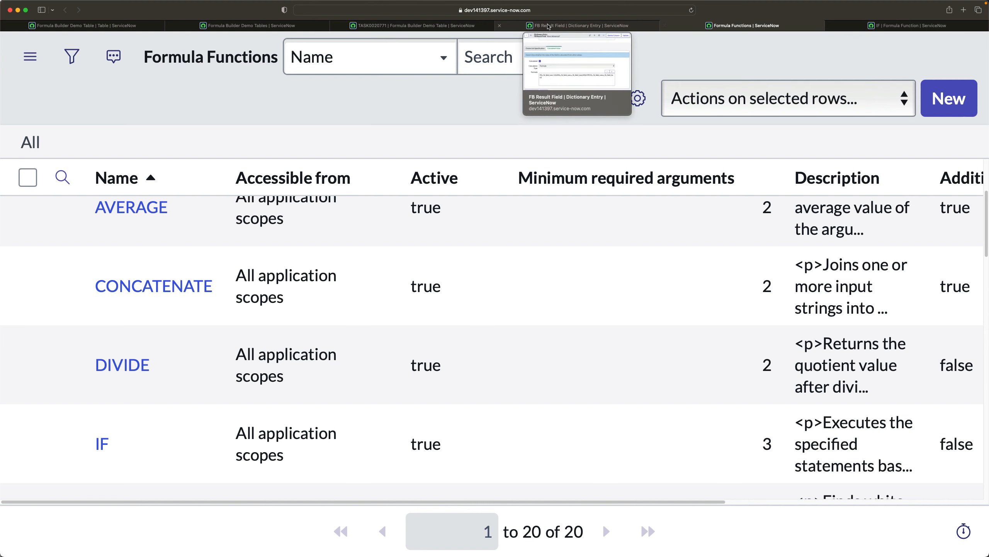
left_click(549, 26)
left_click(161, 430)
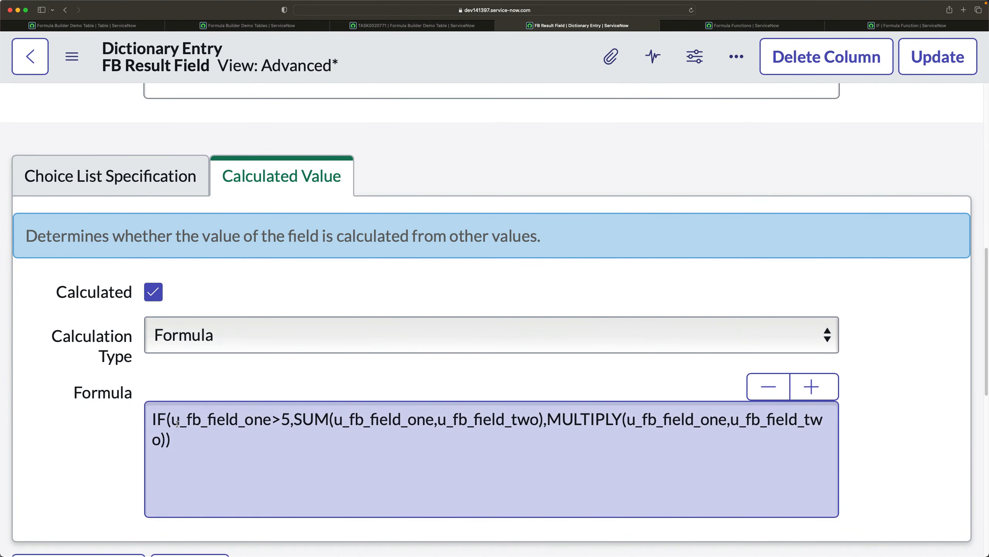
mouse_move(157, 415)
left_mouse_down()
mouse_move(179, 421)
mouse_move(138, 412)
left_mouse_up()
left_click(175, 447)
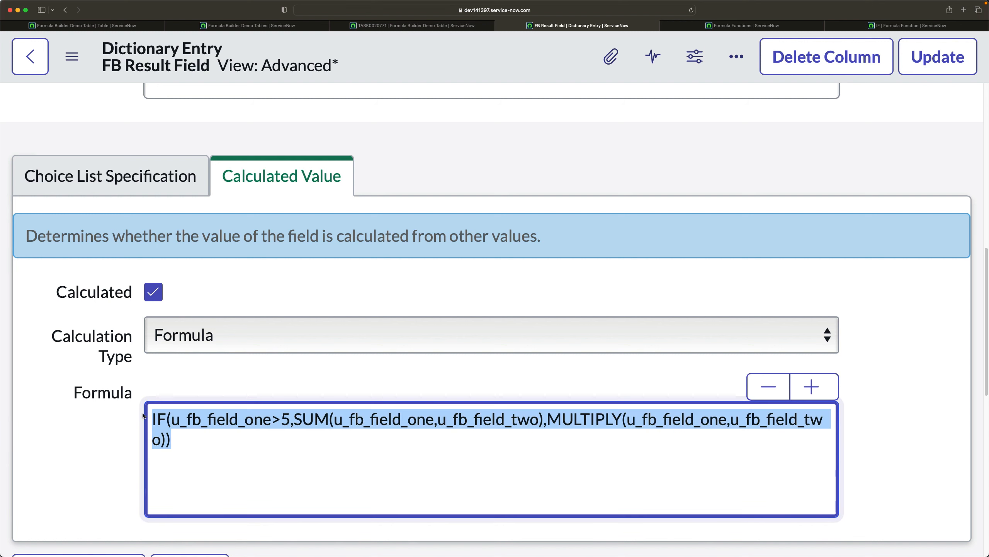